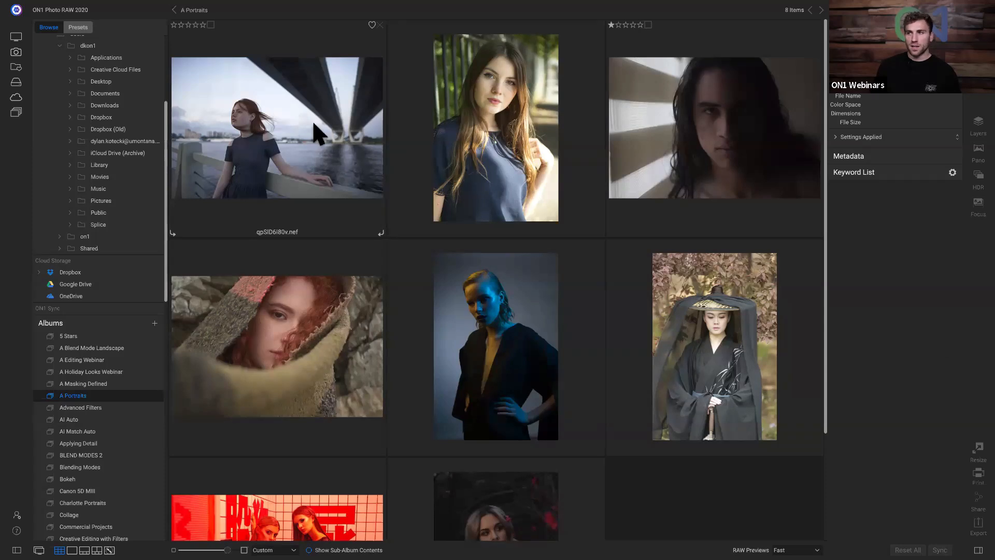
# Step: Open the portrait of the woman by the bridge for editing, set its camera profile to ON1 Vivid and compare with the original
pyautogui.click(295, 129)
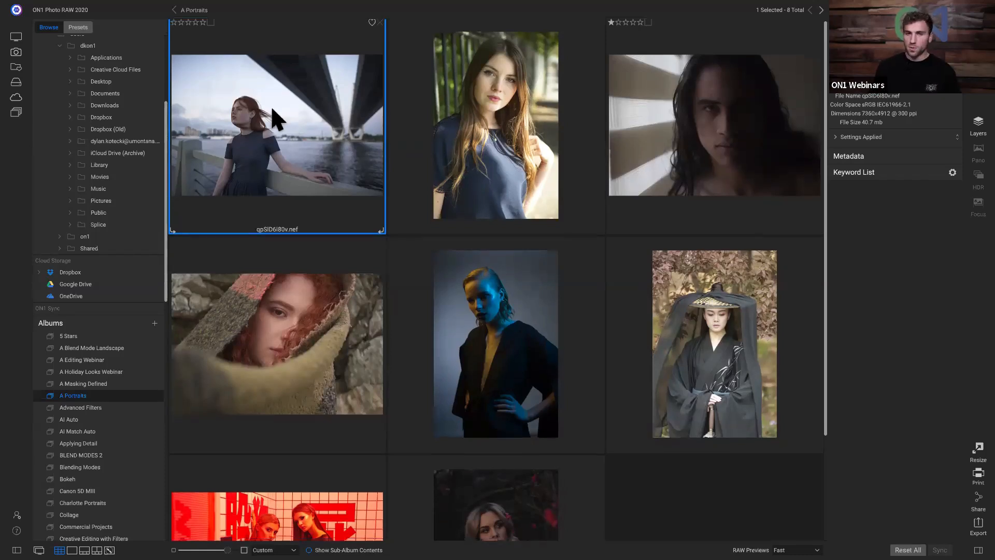
pyautogui.press('d')
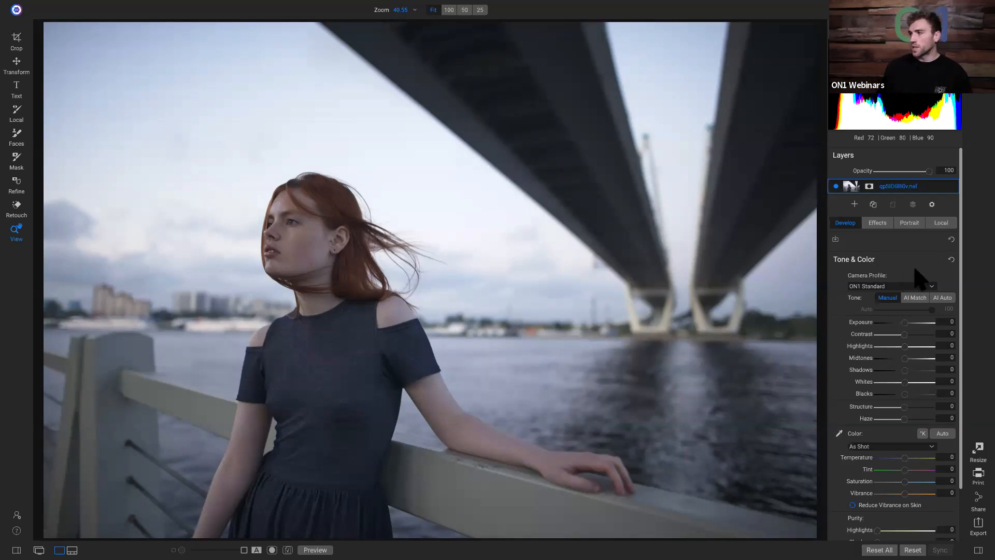
pyautogui.click(876, 287)
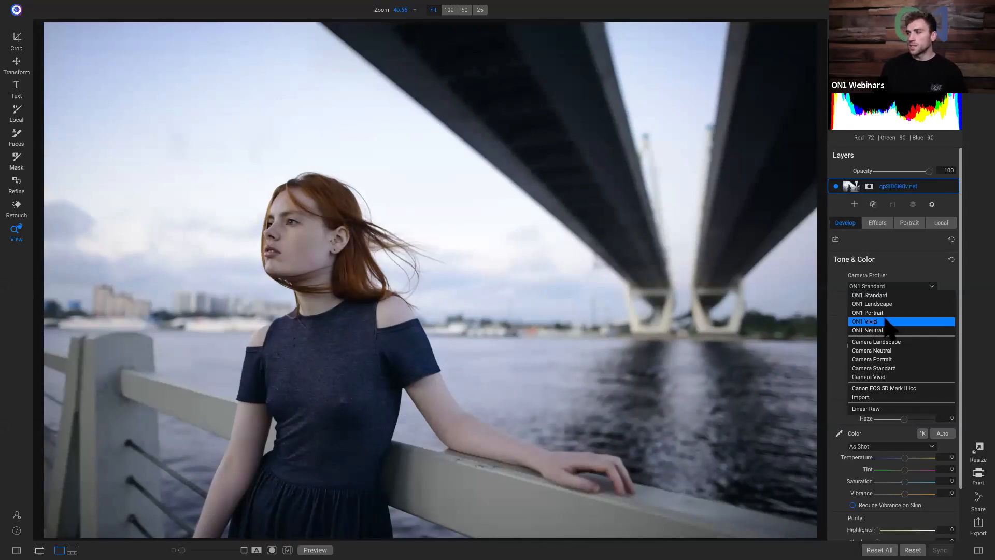
pyautogui.click(888, 321)
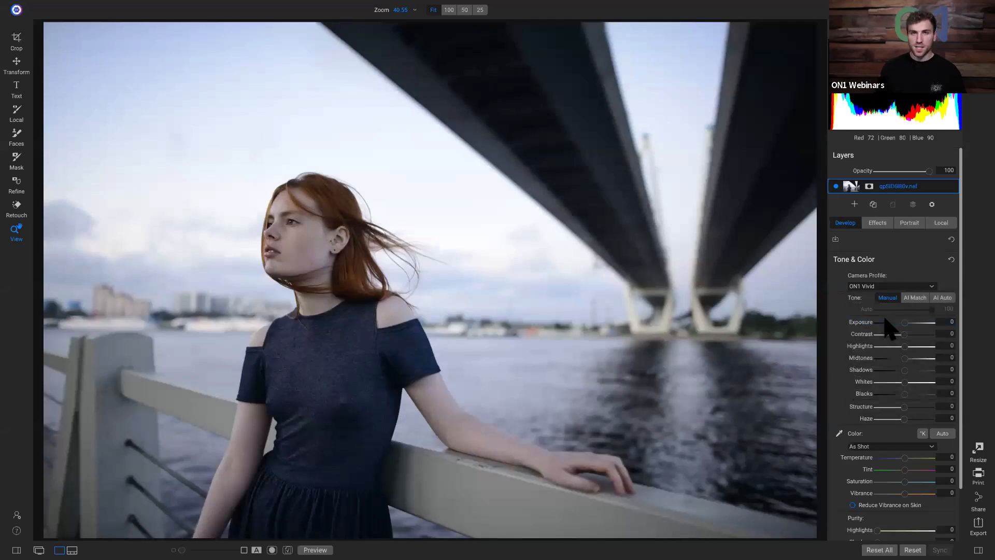
pyautogui.press('p')
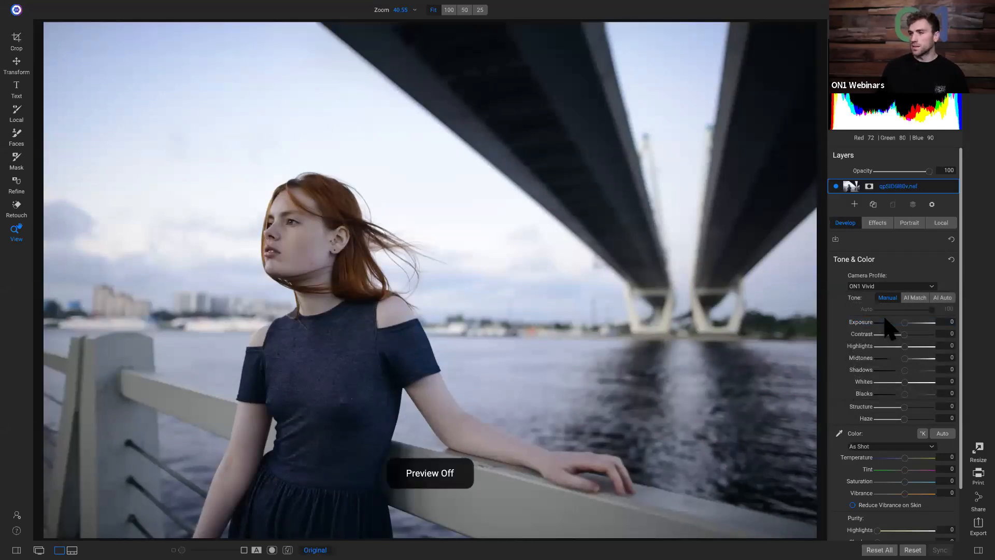
pyautogui.press('p')
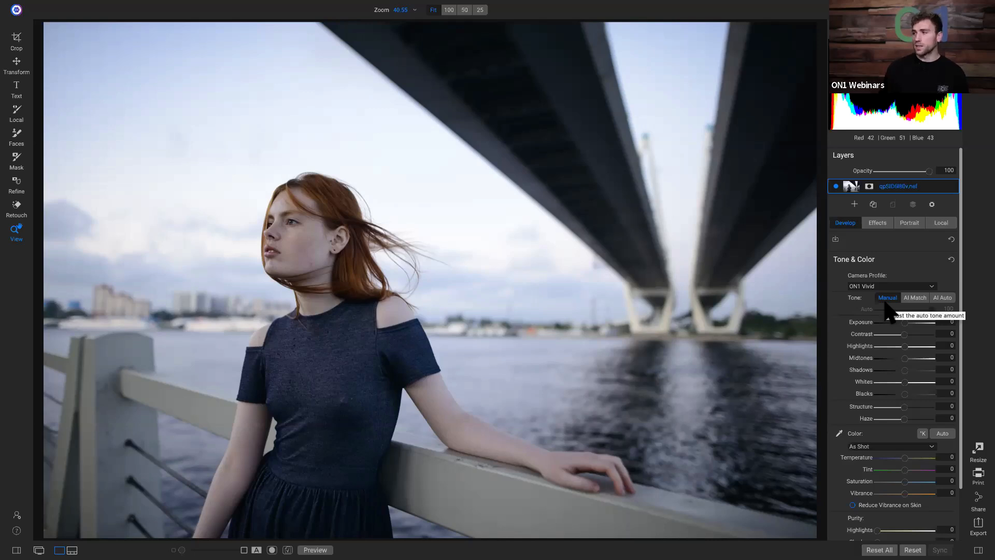
pyautogui.press('\\')
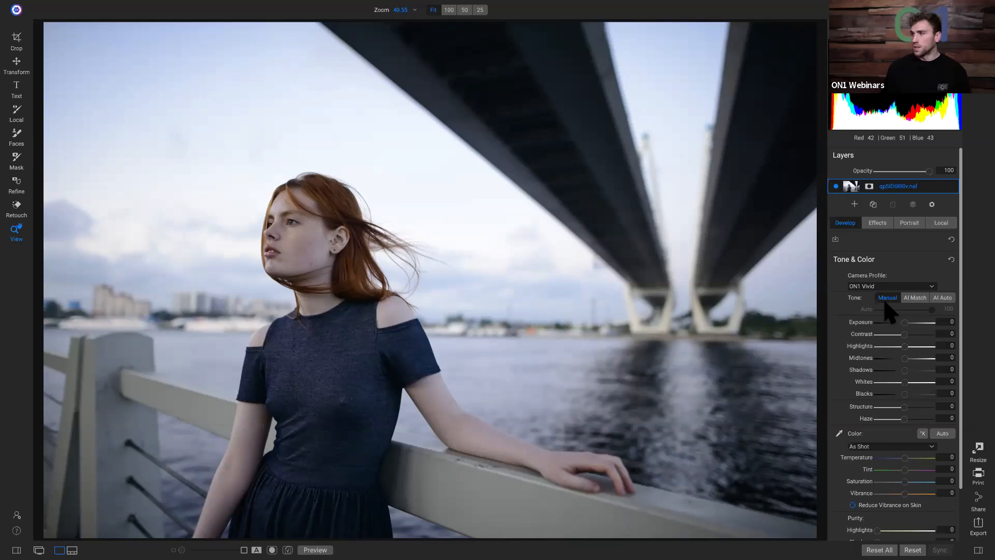
# Step: Add a LUTs filter with the Punch style from Color Pop and inspect its effect on the woman's face
pyautogui.click(876, 224)
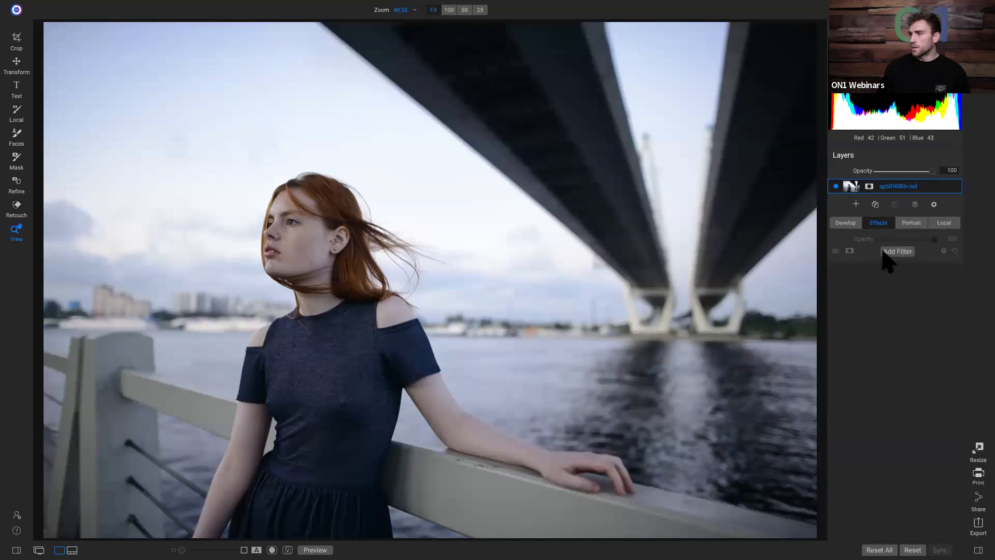
pyautogui.click(886, 252)
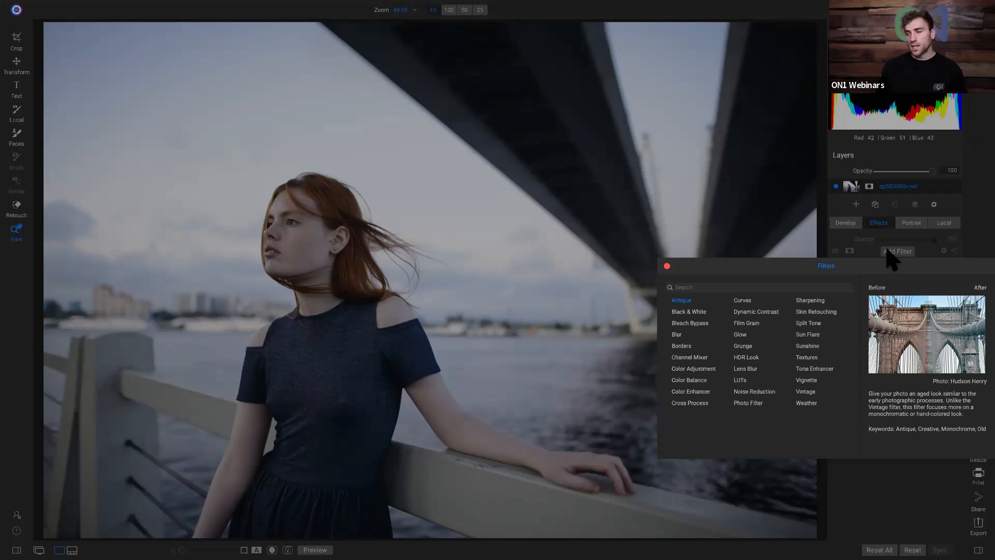
pyautogui.click(740, 380)
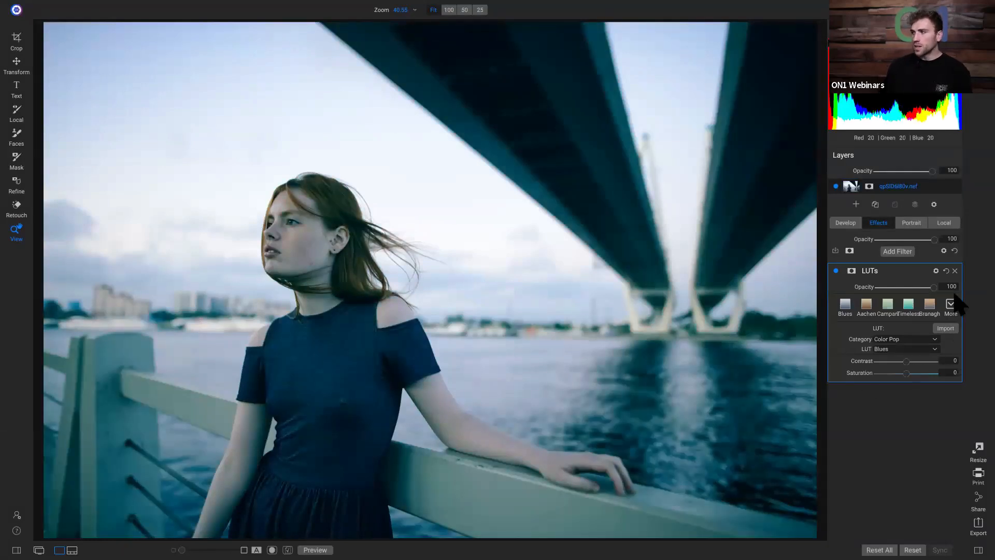
pyautogui.click(950, 306)
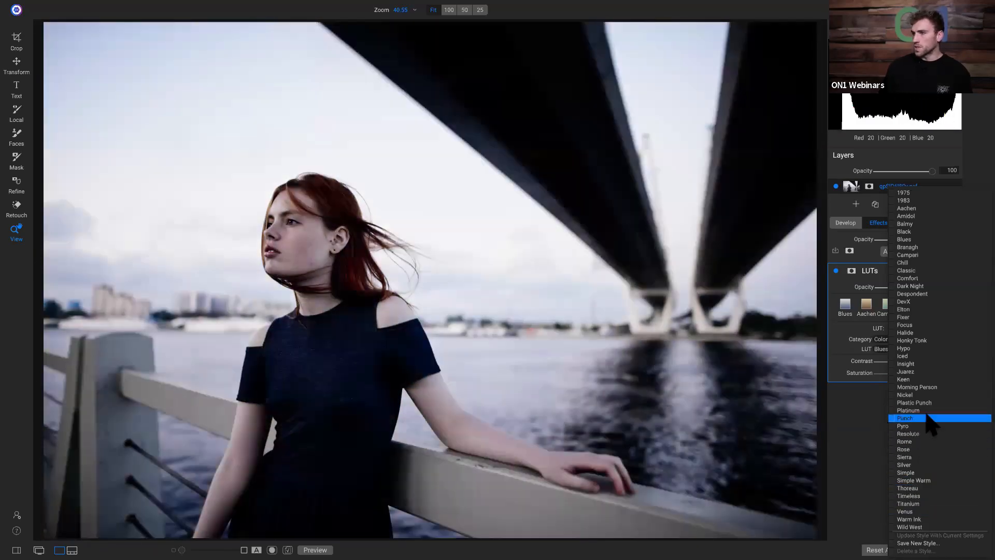
pyautogui.click(921, 418)
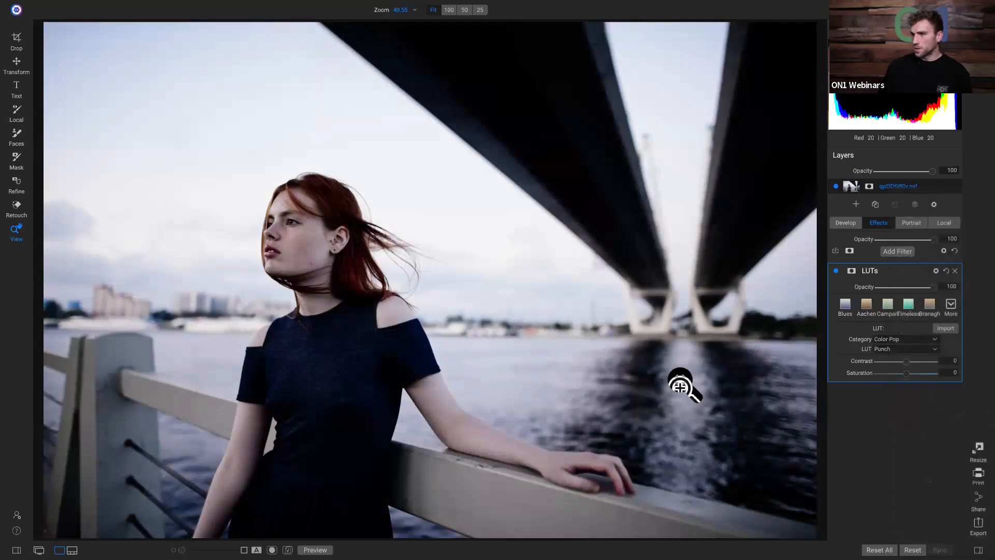
pyautogui.click(322, 220)
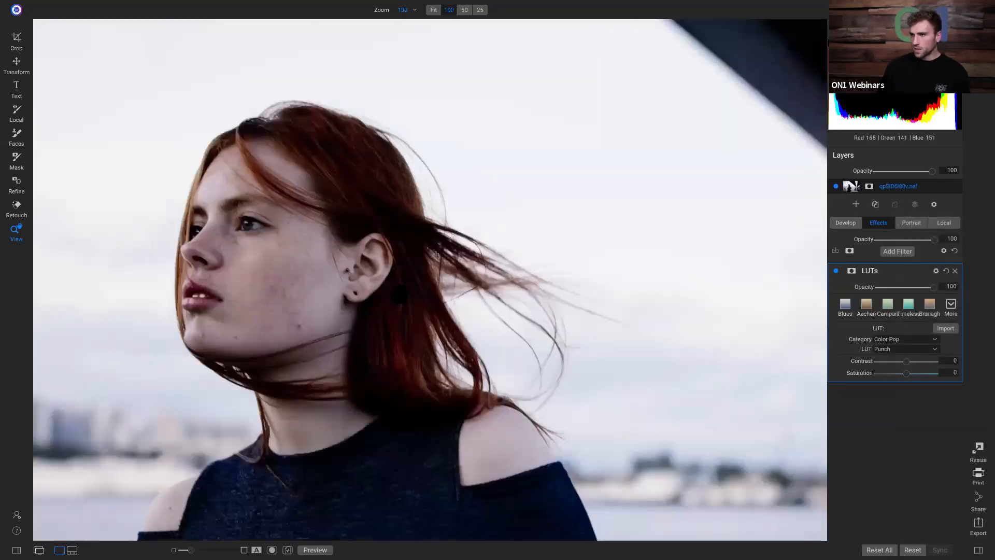
pyautogui.click(292, 270)
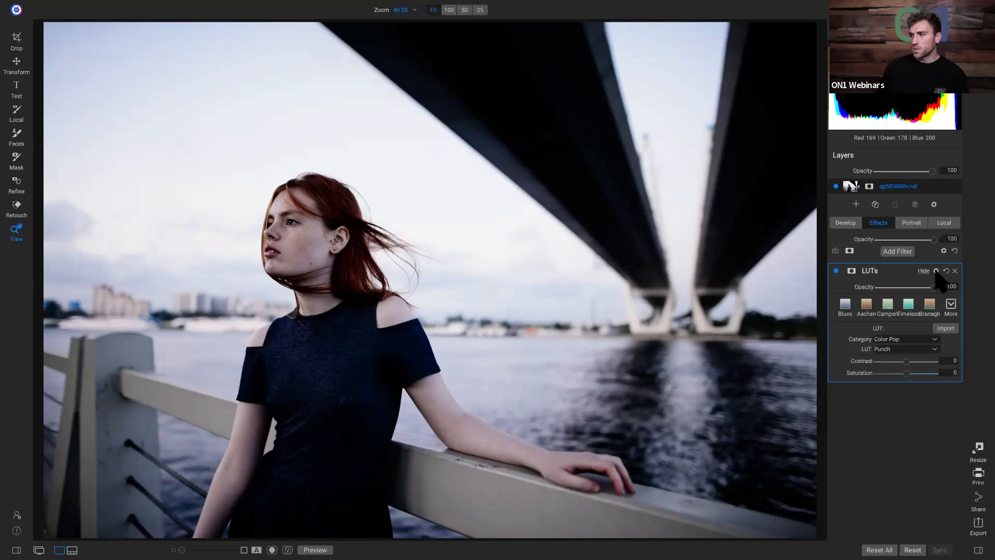
# Step: Set the LUTs filter's blending mode to Luminosity and compare the photo with the filter off and on
pyautogui.click(936, 271)
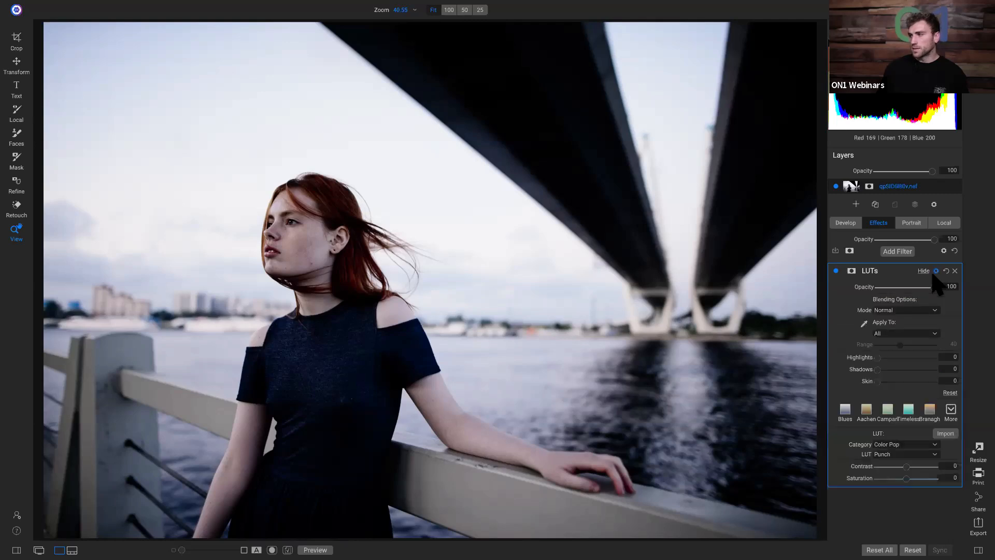
pyautogui.click(903, 311)
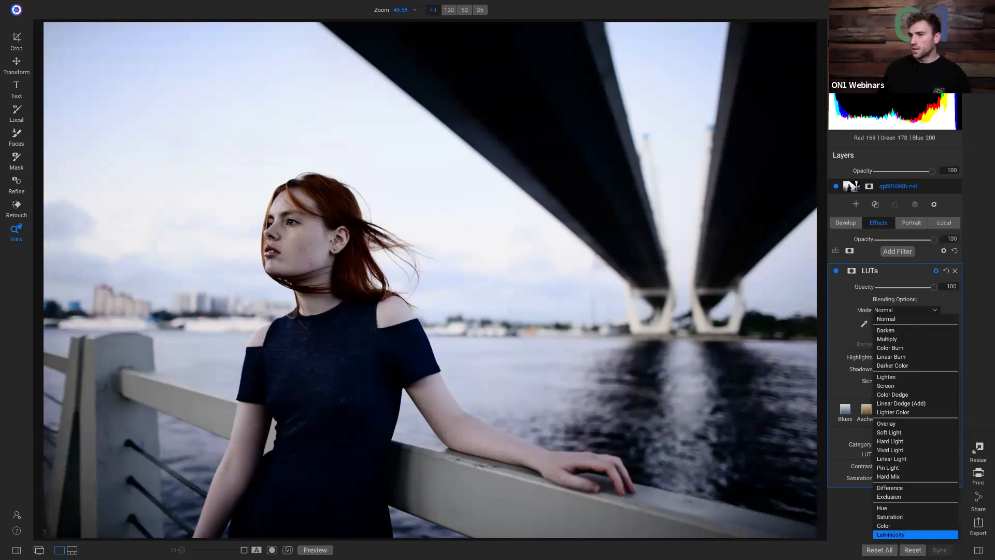
pyautogui.click(896, 535)
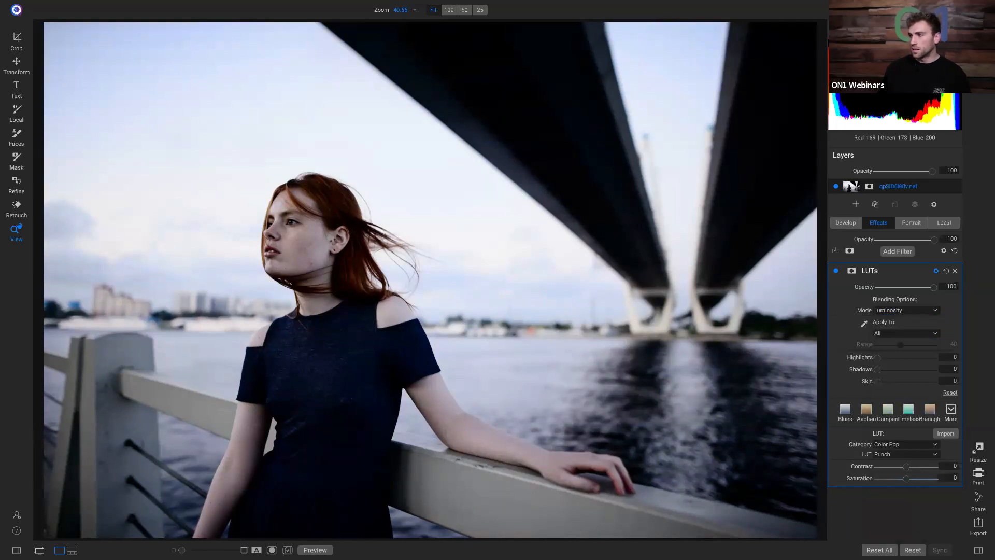
pyautogui.click(836, 271)
pyautogui.click(836, 271)
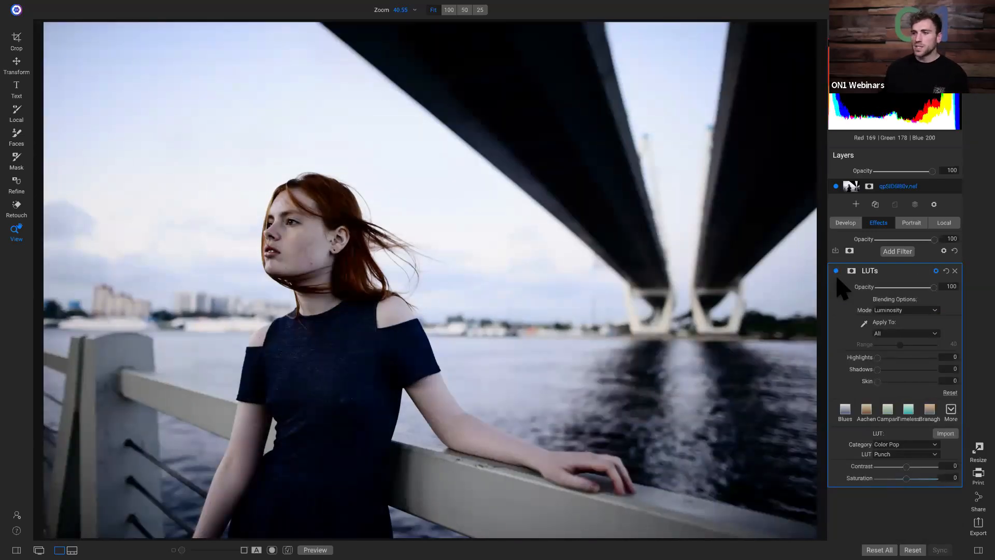
# Step: Reduce the LUTs filter's opacity to 35 and compare the edited photo with the original
pyautogui.moveTo(934, 288); pyautogui.dragTo(902, 290)
pyautogui.moveTo(871, 291)
pyautogui.mouseDown()
pyautogui.moveTo(908, 290)
pyautogui.moveTo(876, 291)
pyautogui.mouseUp()
pyautogui.click(906, 288)
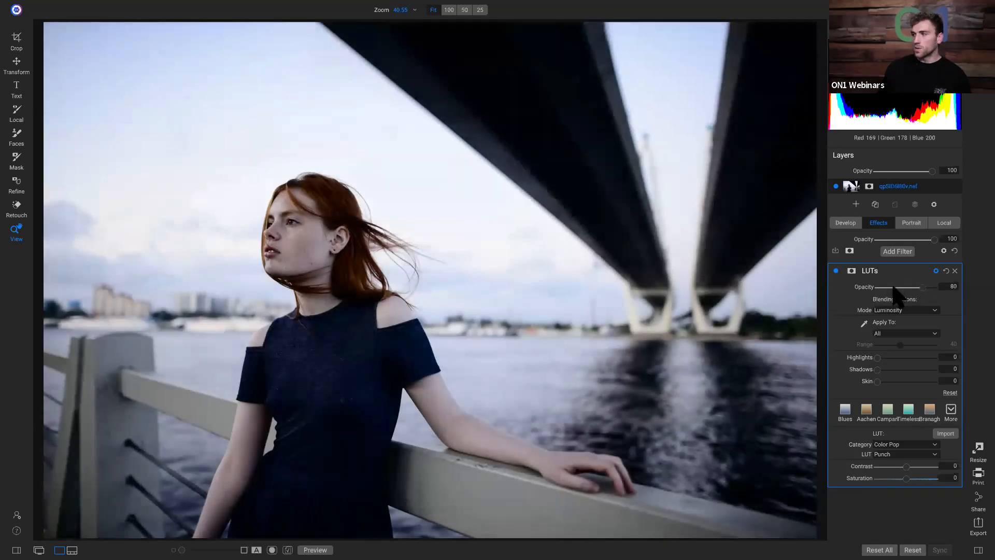
pyautogui.click(878, 287)
pyautogui.click(906, 288)
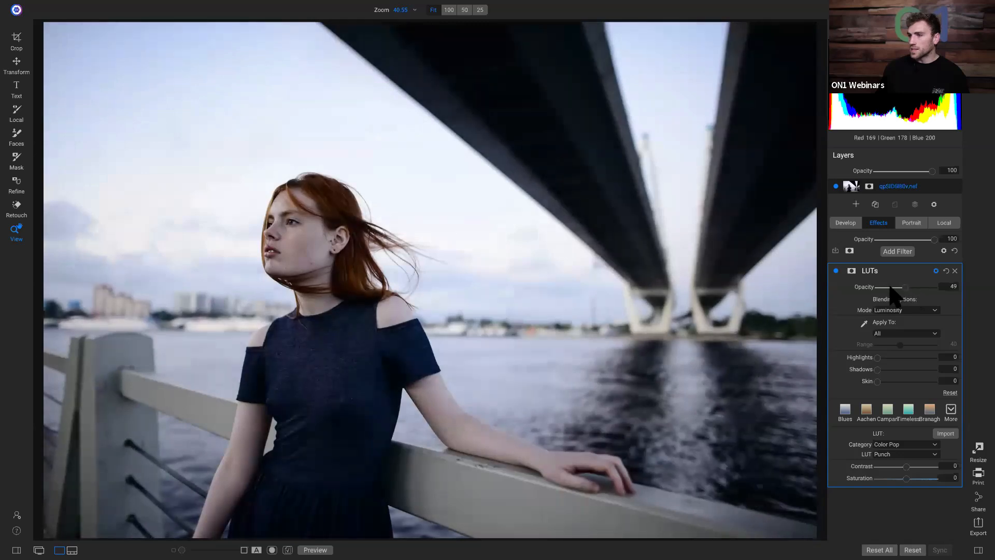
pyautogui.click(890, 287)
pyautogui.moveTo(895, 285); pyautogui.dragTo(896, 285)
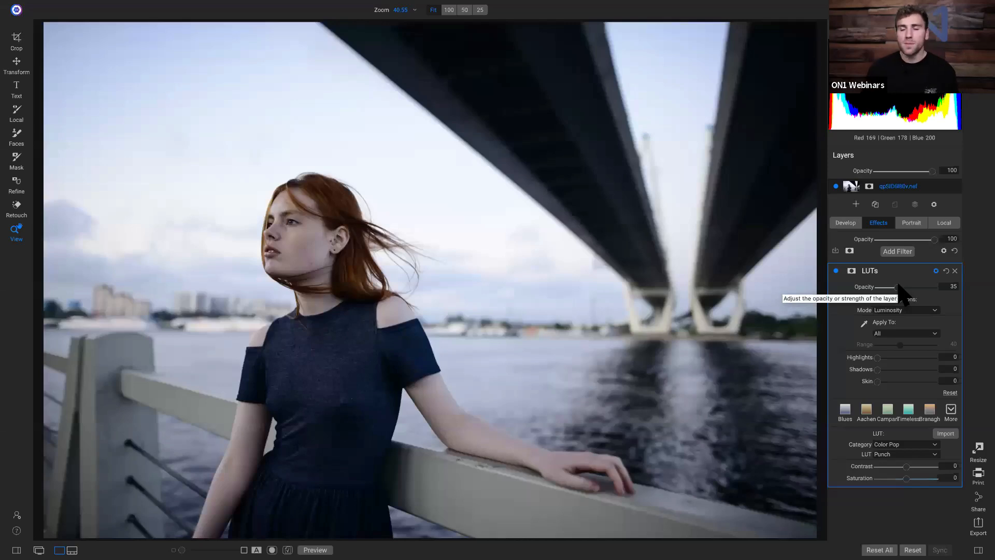
pyautogui.hotkey('ctrl', 'p')
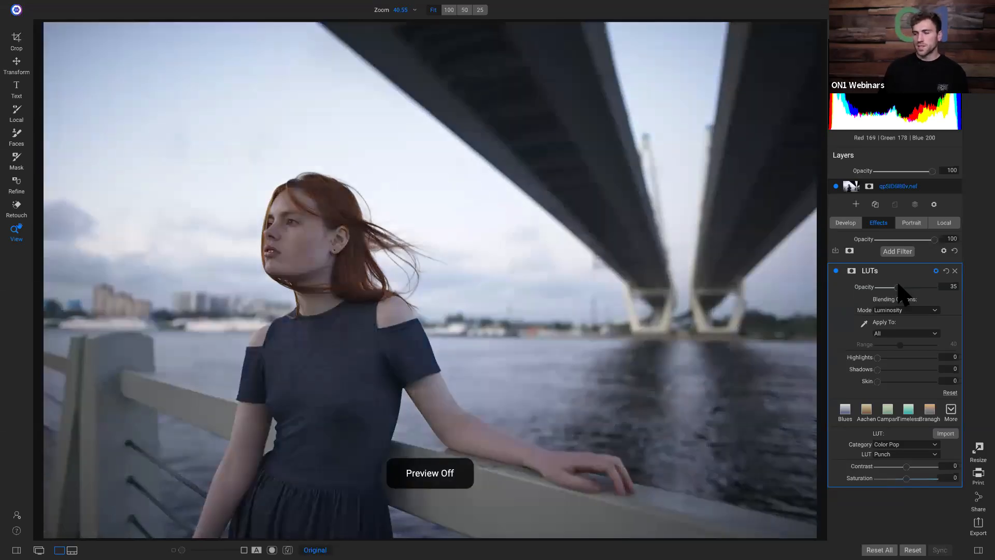
pyautogui.hotkey('ctrl', 'p')
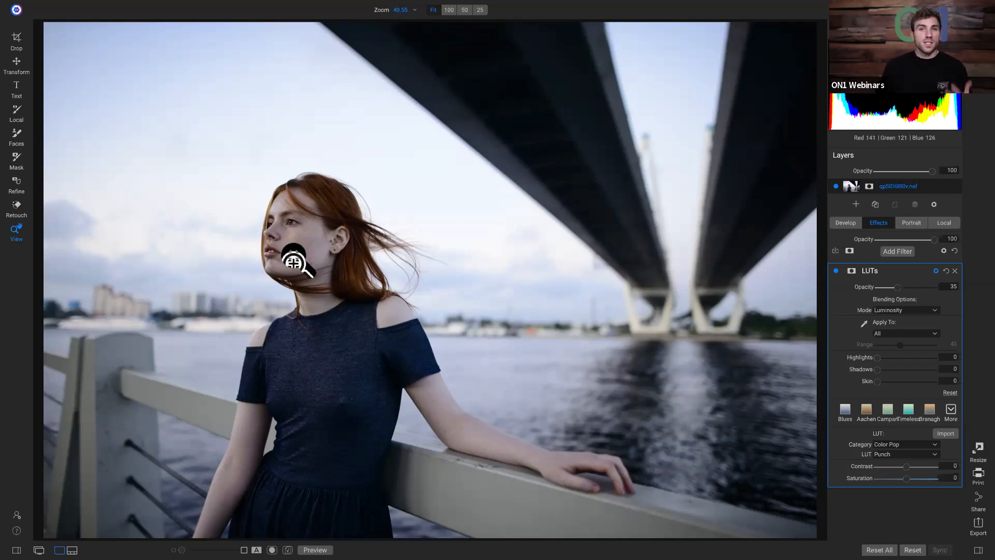
# Step: Add a Sun Flare filter and apply its Sun Flare preset style
pyautogui.click(898, 252)
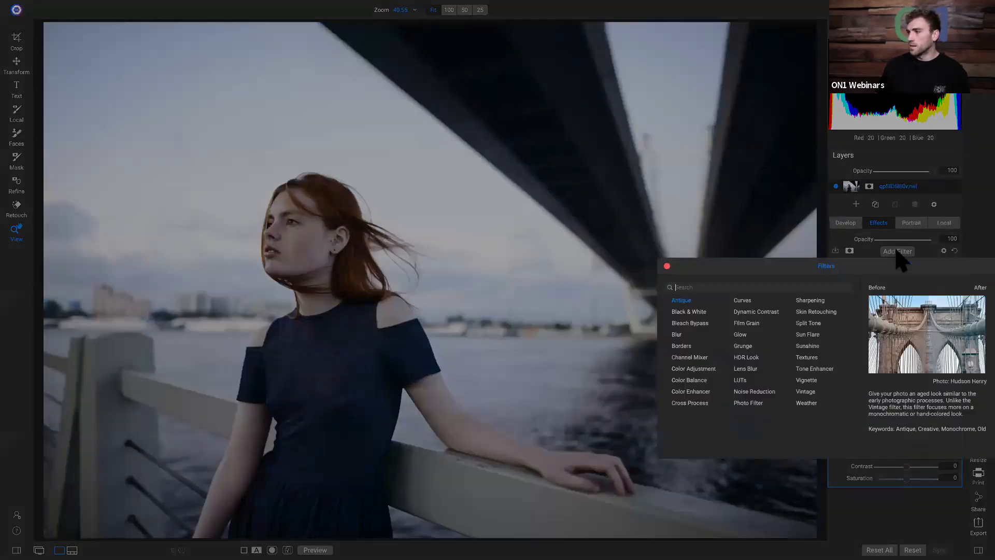
pyautogui.click(808, 335)
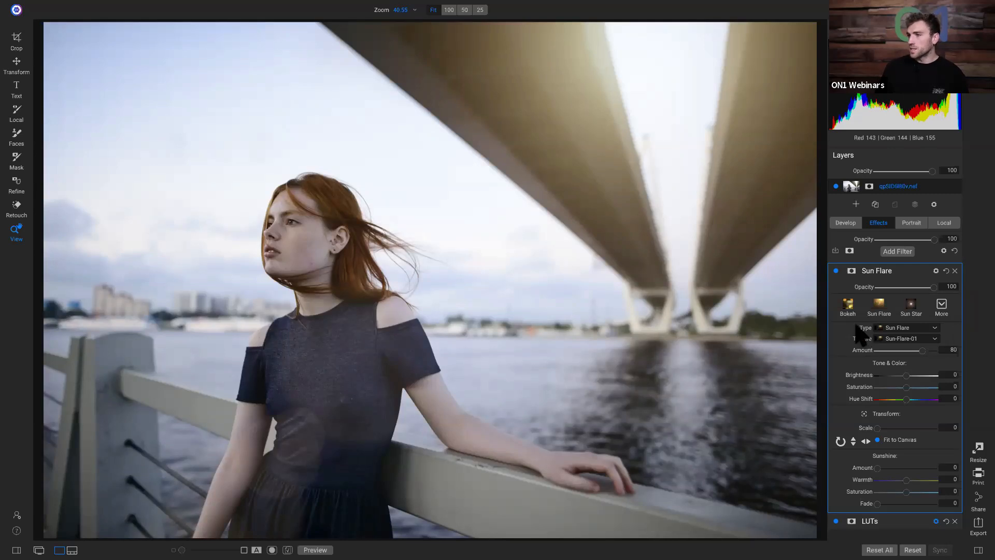
pyautogui.click(880, 309)
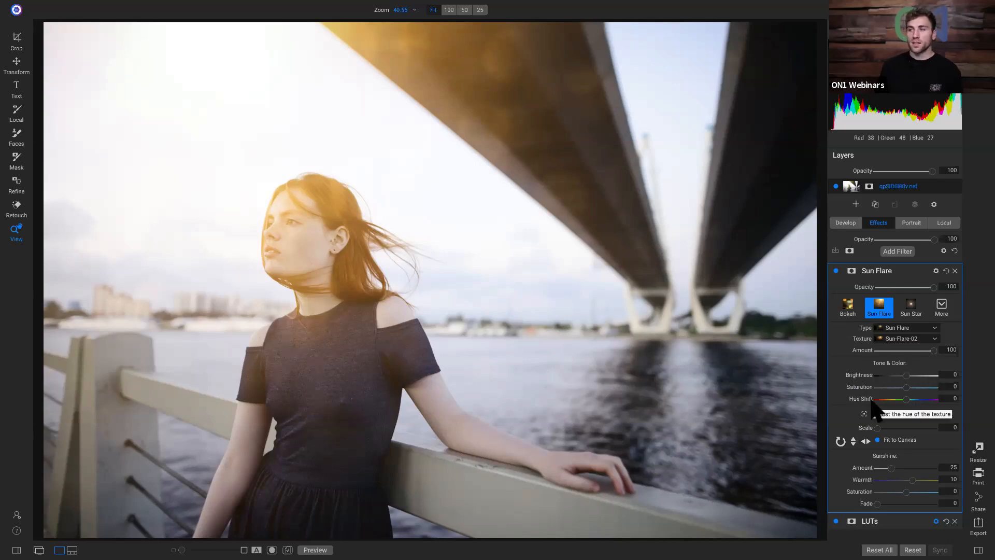
pyautogui.moveTo(421, 175); pyautogui.dragTo(290, 213)
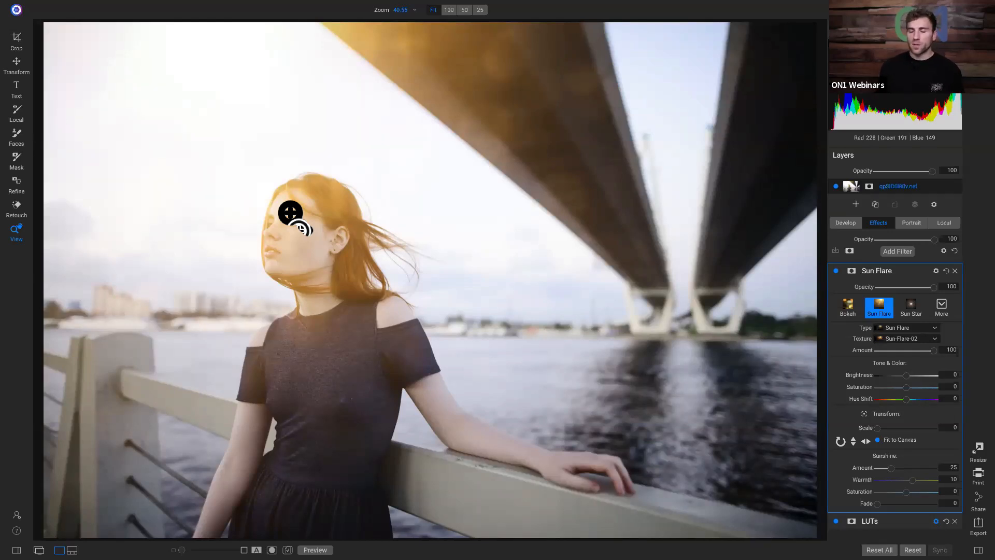
pyautogui.moveTo(290, 212); pyautogui.dragTo(377, 92)
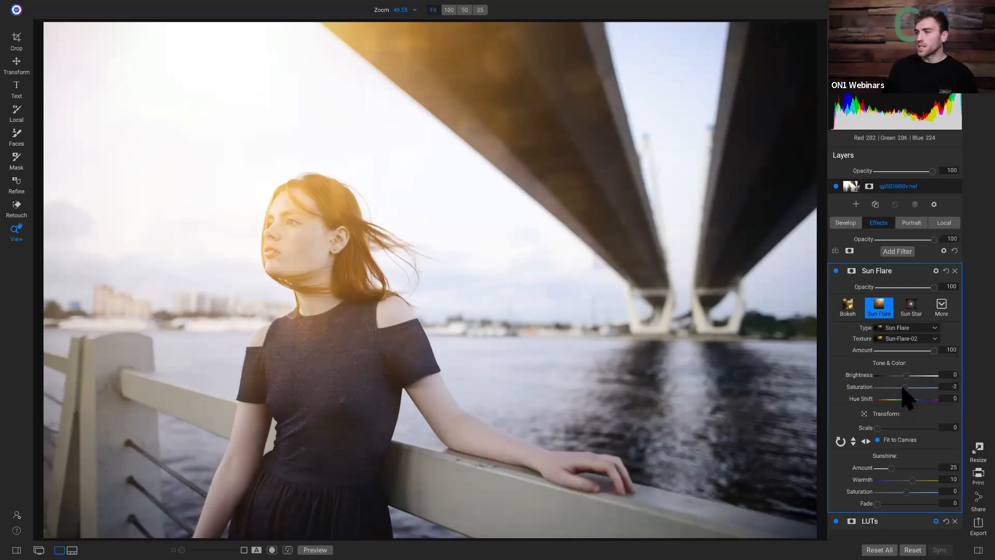
# Step: Set the flare texture's saturation to -40 and compare the photo with the Sun Flare filter off and on
pyautogui.moveTo(896, 390); pyautogui.dragTo(887, 391)
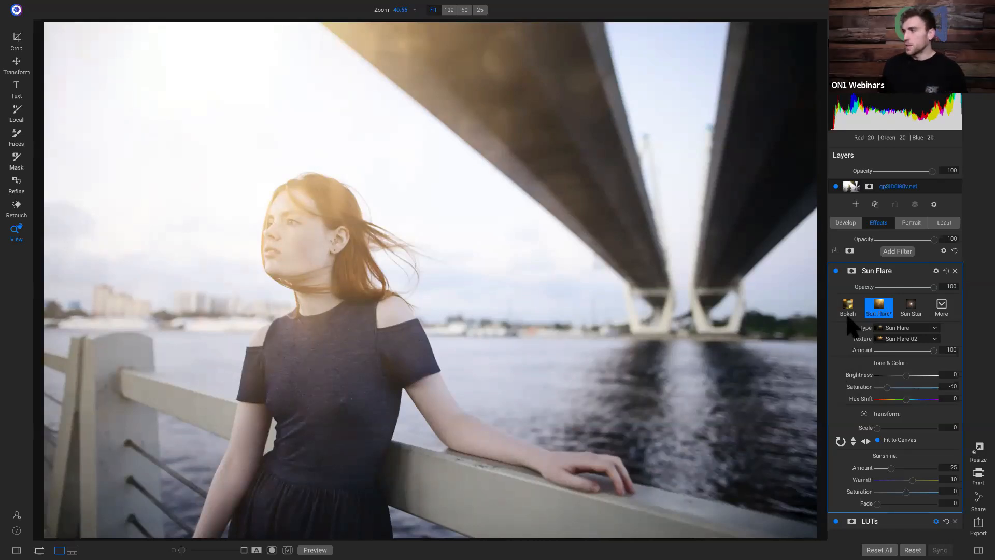
pyautogui.click(837, 272)
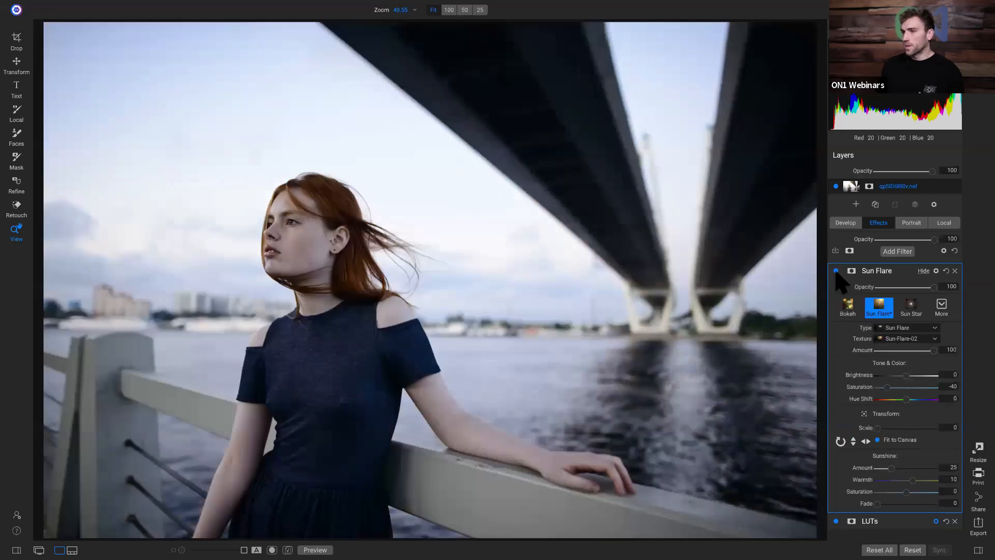
pyautogui.click(836, 271)
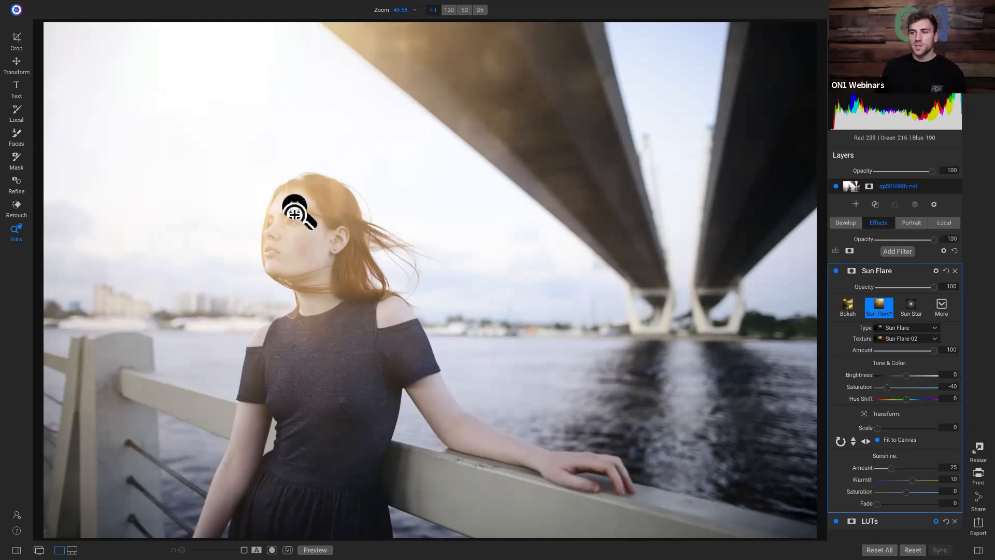
# Step: Mask the sun flare off the subject's face, painting out with a size 700 masking brush
pyautogui.press('b')
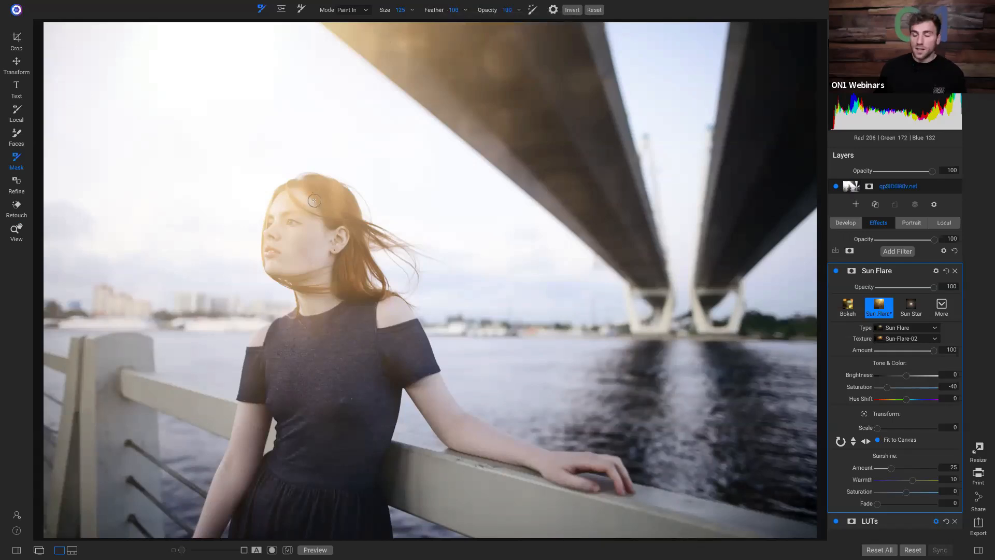
pyautogui.press('z')
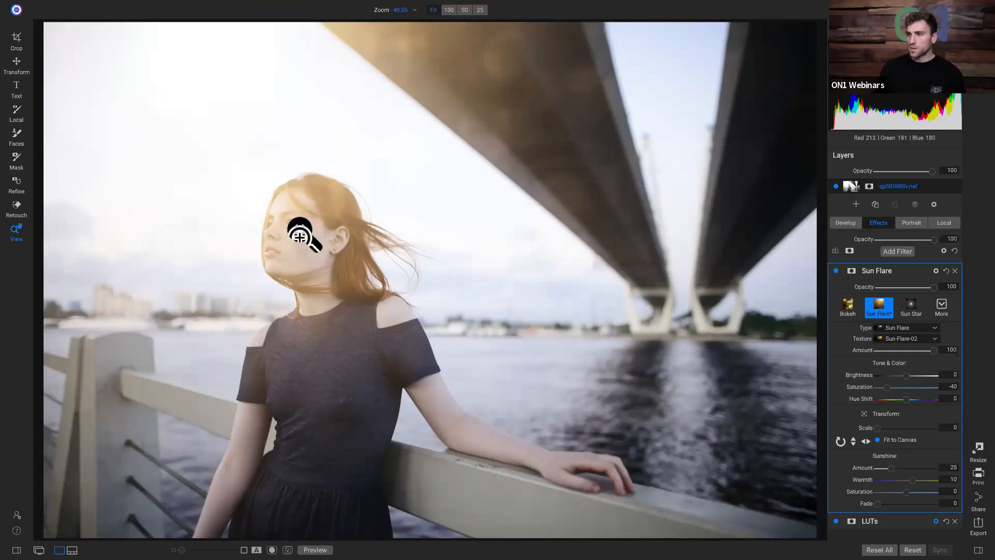
pyautogui.click(290, 228)
pyautogui.moveTo(286, 228); pyautogui.dragTo(322, 253)
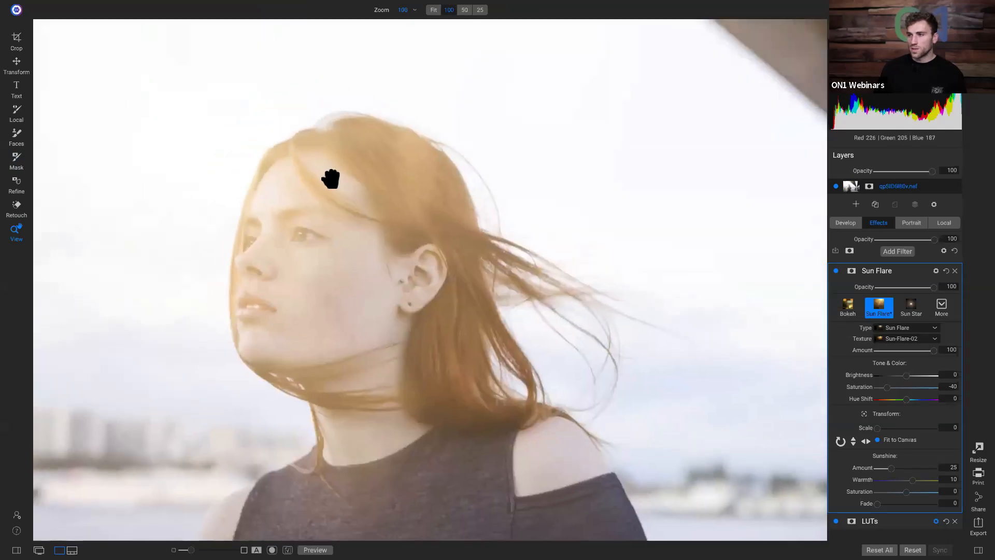
pyautogui.press('b')
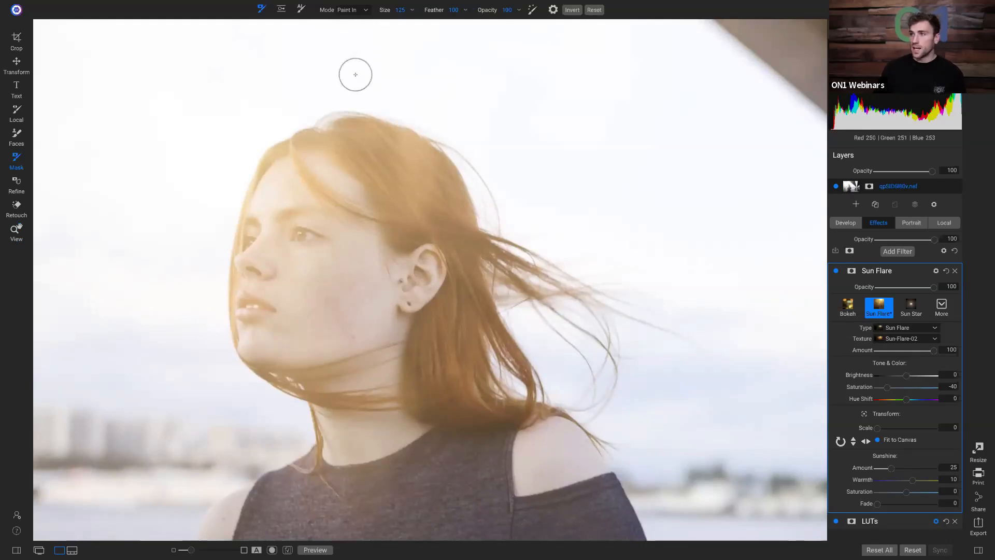
pyautogui.press(']')
pyautogui.press(']')
pyautogui.press(']')
pyautogui.press(']')
pyautogui.press(']')
pyautogui.press(']')
pyautogui.press(']')
pyautogui.press(']')
pyautogui.press(']')
pyautogui.press(']')
pyautogui.press(']')
pyautogui.press(']')
pyautogui.press(']')
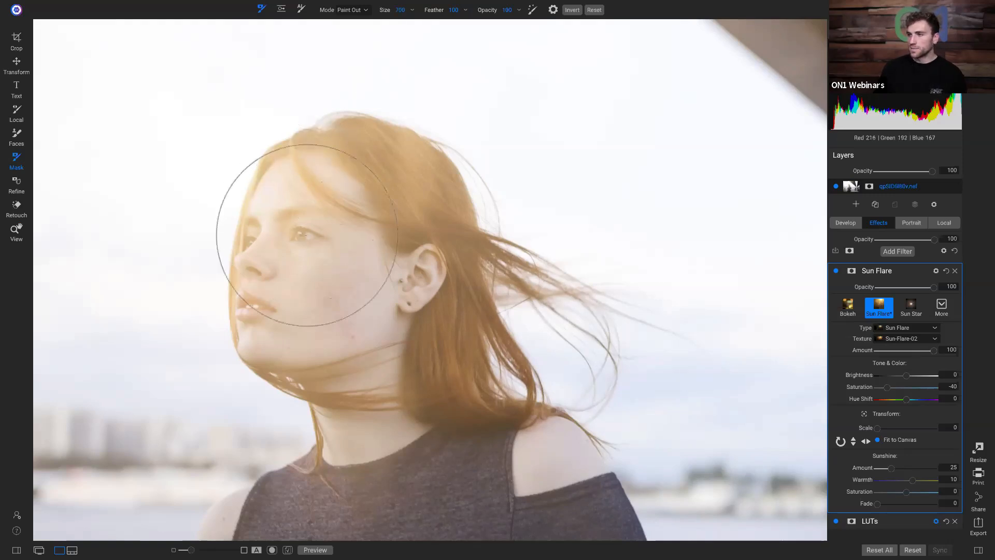
pyautogui.moveTo(307, 220)
pyautogui.mouseDown()
pyautogui.moveTo(339, 258)
pyautogui.moveTo(329, 223)
pyautogui.moveTo(378, 228)
pyautogui.moveTo(380, 285)
pyautogui.moveTo(397, 272)
pyautogui.moveTo(404, 207)
pyautogui.moveTo(373, 200)
pyautogui.moveTo(343, 228)
pyautogui.moveTo(365, 205)
pyautogui.moveTo(311, 316)
pyautogui.moveTo(332, 306)
pyautogui.mouseUp()
# Step: Paint the sun flare out around the chin, neck and ear with a size 250 brush
pyautogui.press('[')
pyautogui.press('[')
pyautogui.press('[')
pyautogui.moveTo(280, 337)
pyautogui.mouseDown()
pyautogui.moveTo(263, 353)
pyautogui.moveTo(262, 309)
pyautogui.mouseUp()
pyautogui.moveTo(325, 363)
pyautogui.mouseDown()
pyautogui.moveTo(353, 381)
pyautogui.moveTo(376, 444)
pyautogui.moveTo(367, 447)
pyautogui.moveTo(318, 346)
pyautogui.moveTo(285, 349)
pyautogui.moveTo(366, 360)
pyautogui.moveTo(463, 354)
pyautogui.moveTo(407, 280)
pyautogui.mouseUp()
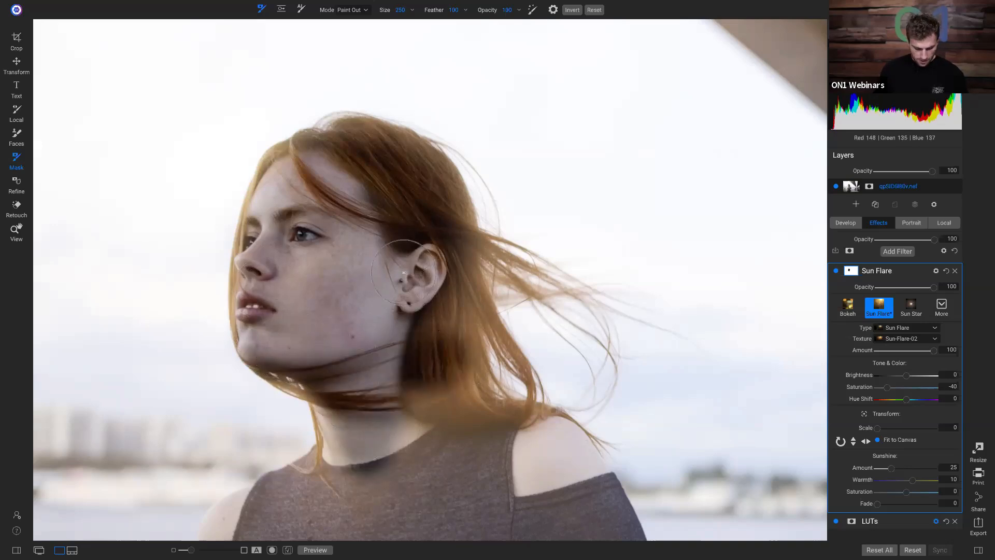
# Step: Paint the sun flare out of the subject's body, the railing and the water, enlarging the brush to 1400
pyautogui.press('z')
pyautogui.hotkey('ctrl', '0')
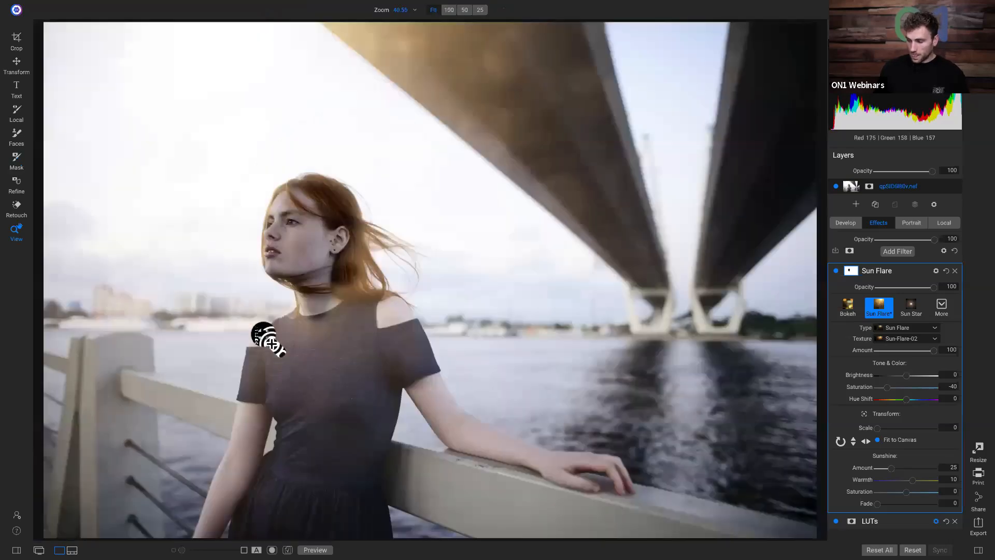
pyautogui.press('b')
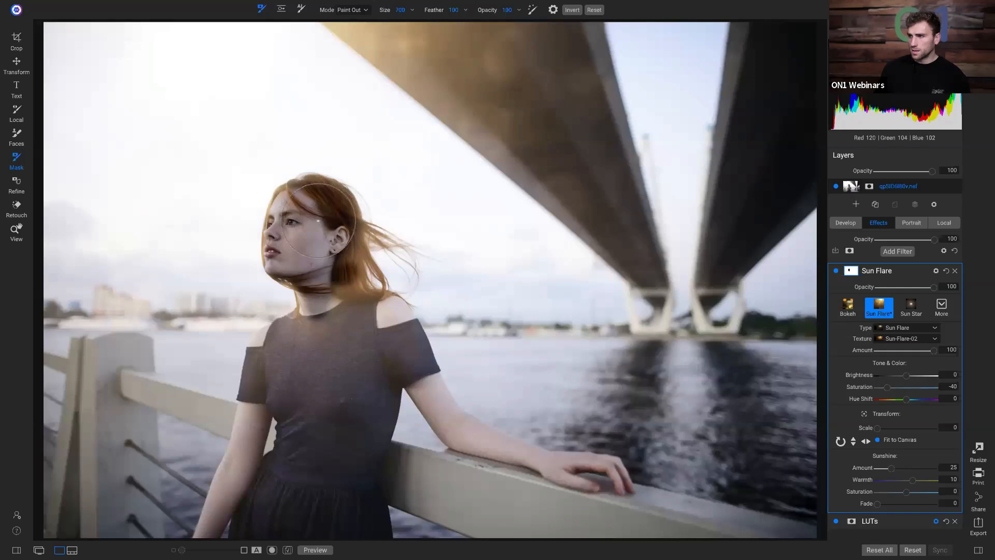
pyautogui.moveTo(315, 221)
pyautogui.mouseDown()
pyautogui.moveTo(324, 398)
pyautogui.moveTo(325, 331)
pyautogui.moveTo(314, 414)
pyautogui.moveTo(304, 351)
pyautogui.moveTo(278, 381)
pyautogui.moveTo(267, 434)
pyautogui.moveTo(279, 370)
pyautogui.moveTo(348, 325)
pyautogui.moveTo(359, 300)
pyautogui.moveTo(378, 372)
pyautogui.moveTo(322, 274)
pyautogui.moveTo(403, 473)
pyautogui.moveTo(381, 383)
pyautogui.moveTo(493, 511)
pyautogui.mouseUp()
pyautogui.press(']')
pyautogui.press(']')
pyautogui.press(']')
pyautogui.press(']')
pyautogui.press(']')
pyautogui.press(']')
pyautogui.moveTo(188, 440)
pyautogui.mouseDown()
pyautogui.moveTo(158, 447)
pyautogui.moveTo(653, 461)
pyautogui.moveTo(190, 500)
pyautogui.moveTo(356, 386)
pyautogui.moveTo(723, 404)
pyautogui.moveTo(80, 391)
pyautogui.moveTo(281, 411)
pyautogui.moveTo(82, 539)
pyautogui.moveTo(312, 420)
pyautogui.moveTo(501, 482)
pyautogui.moveTo(154, 495)
pyautogui.moveTo(118, 339)
pyautogui.mouseUp()
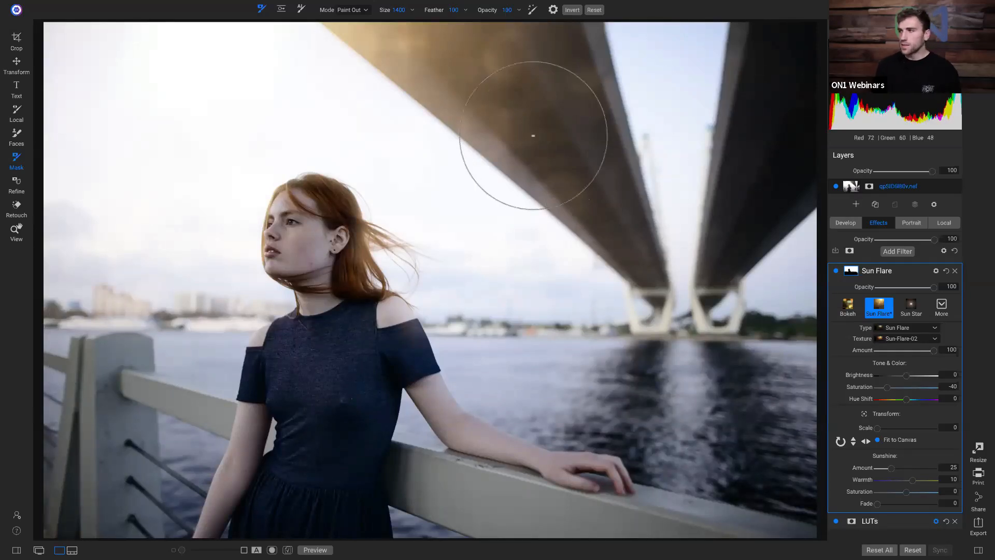
# Step: Lower the brush opacity, set its size to 700 and partially paint the flare out of the windblown hair
pyautogui.hotkey('ctrl', 'space')
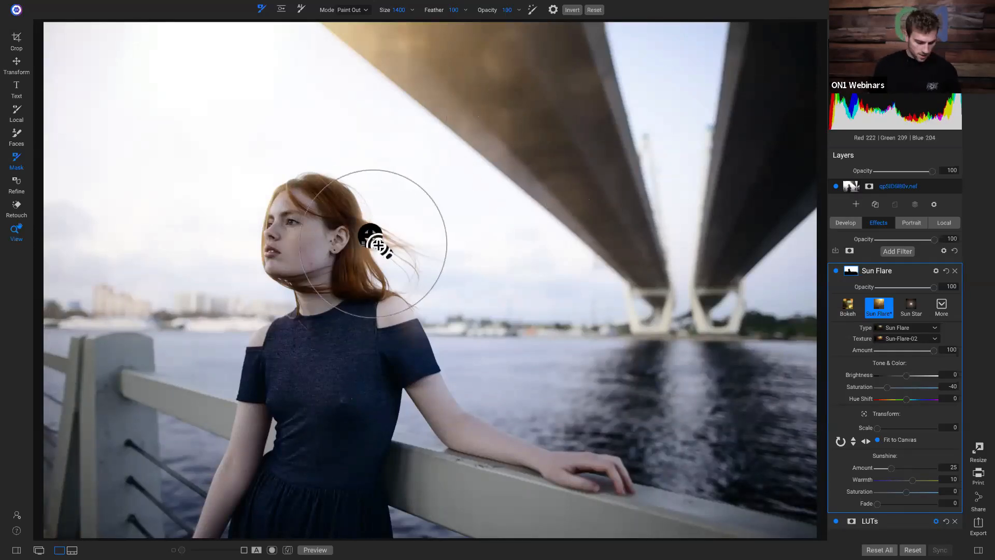
pyautogui.click(238, 193)
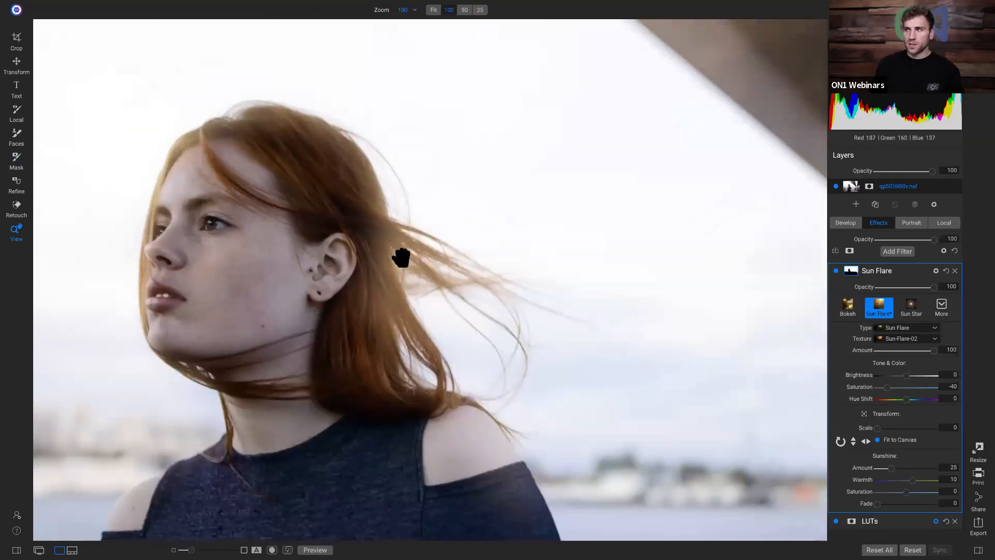
pyautogui.press('b')
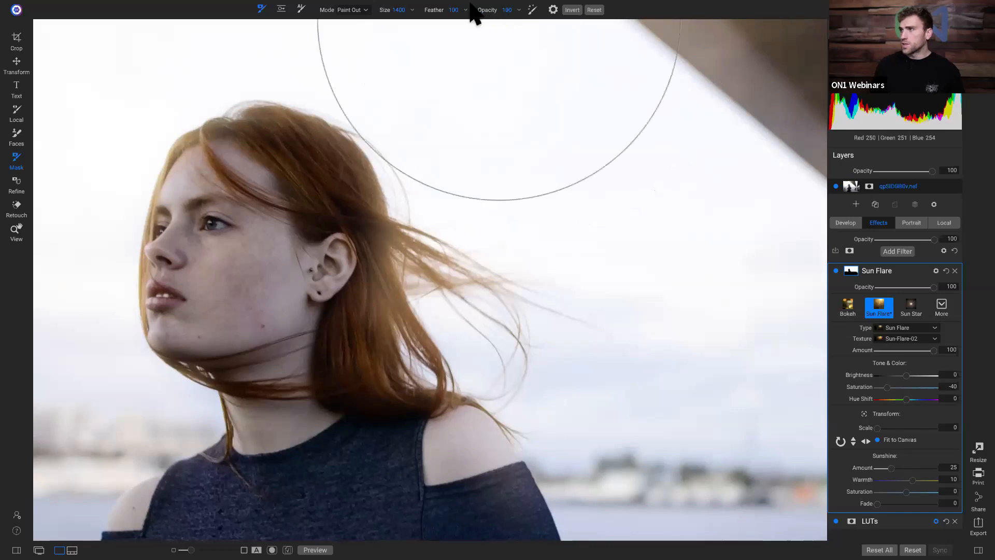
pyautogui.moveTo(443, 24); pyautogui.dragTo(433, 22)
pyautogui.press('[')
pyautogui.press('[')
pyautogui.press('[')
pyautogui.press('[')
pyautogui.press('[')
pyautogui.press('[')
pyautogui.press('[')
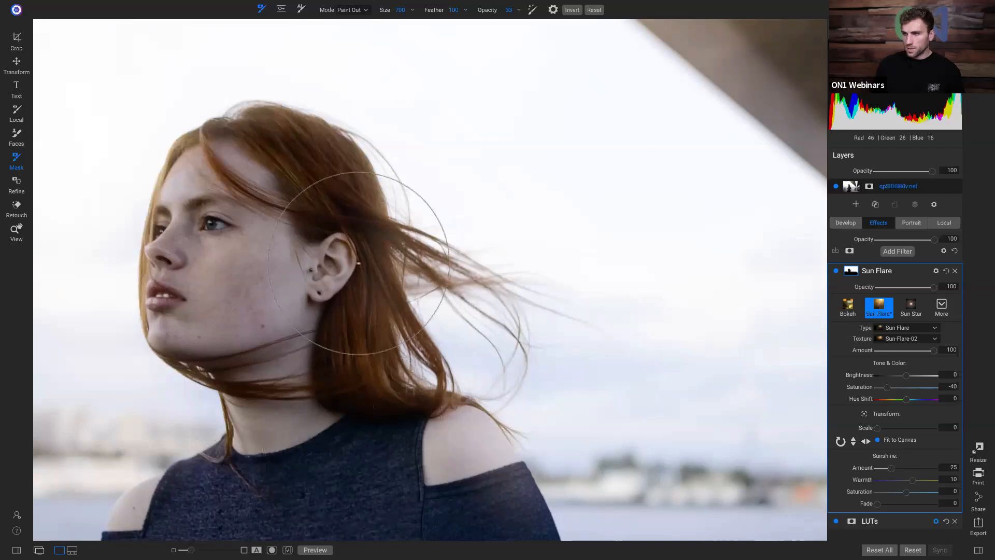
pyautogui.press('z')
pyautogui.click(319, 249)
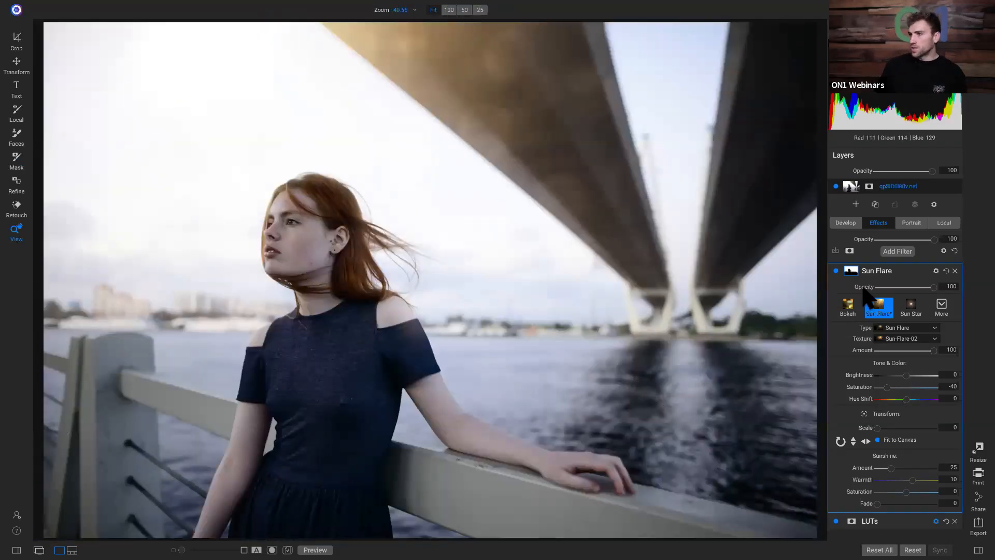
# Step: Compare the photo with the masked Sun Flare filter off and on, and with the original photo
pyautogui.click(836, 271)
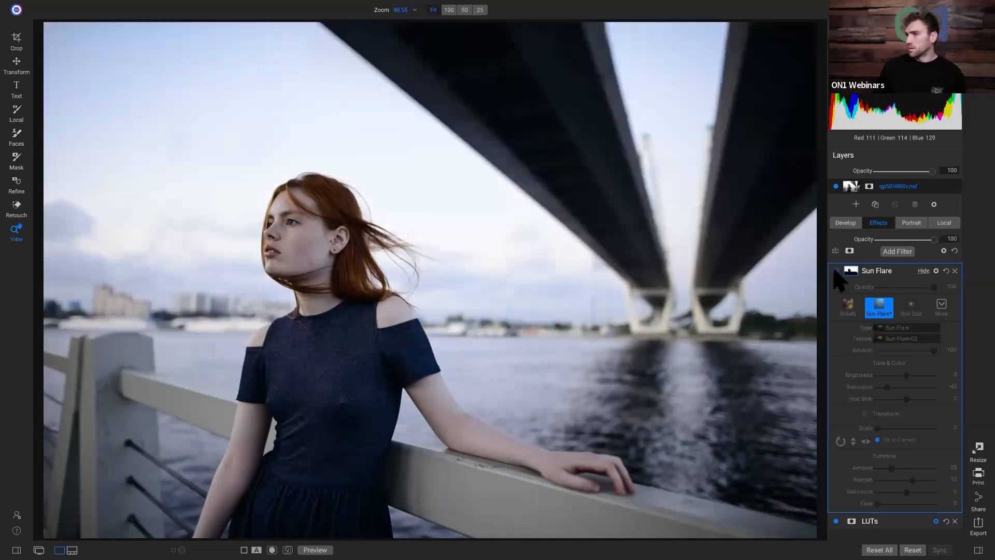
pyautogui.click(836, 271)
pyautogui.click(836, 271)
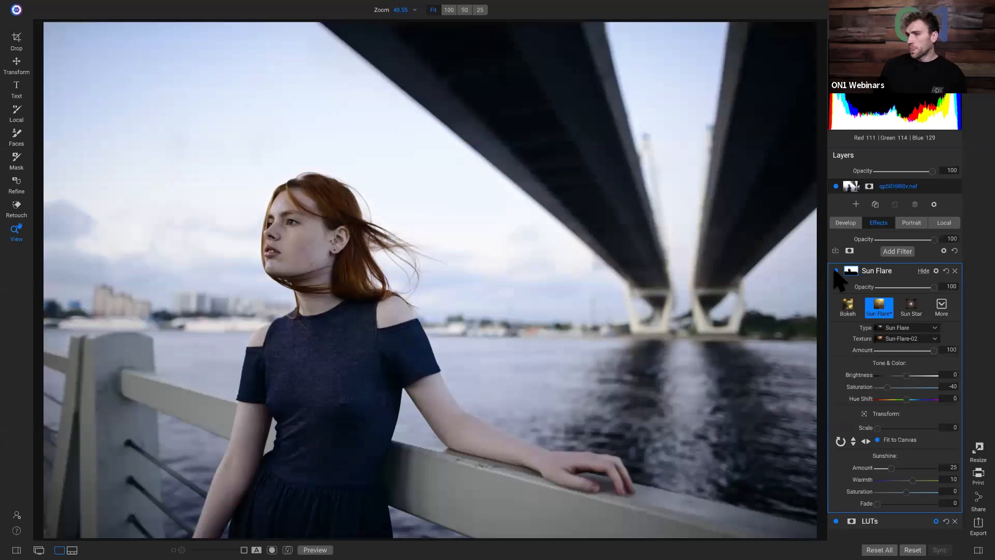
pyautogui.click(836, 271)
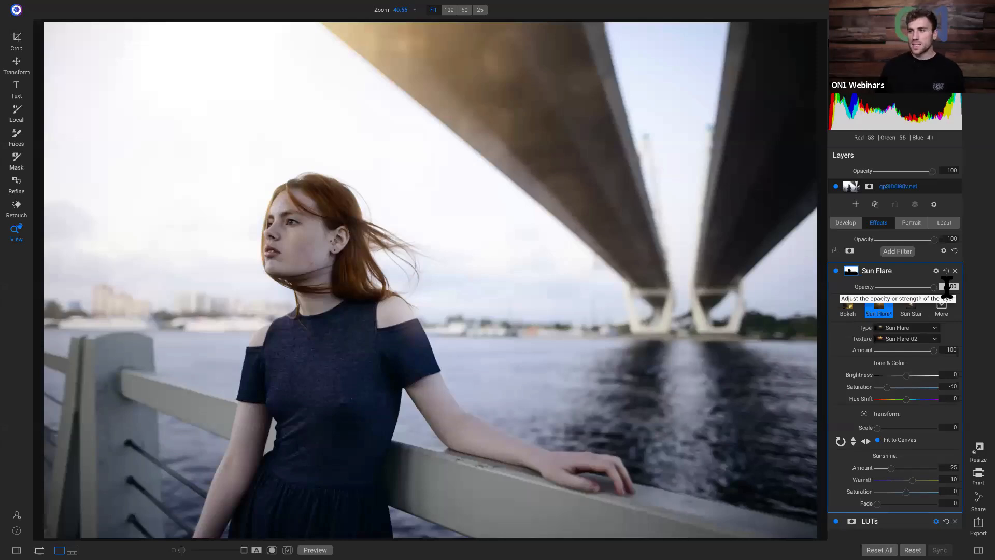
pyautogui.press('\\')
pyautogui.press('\\')
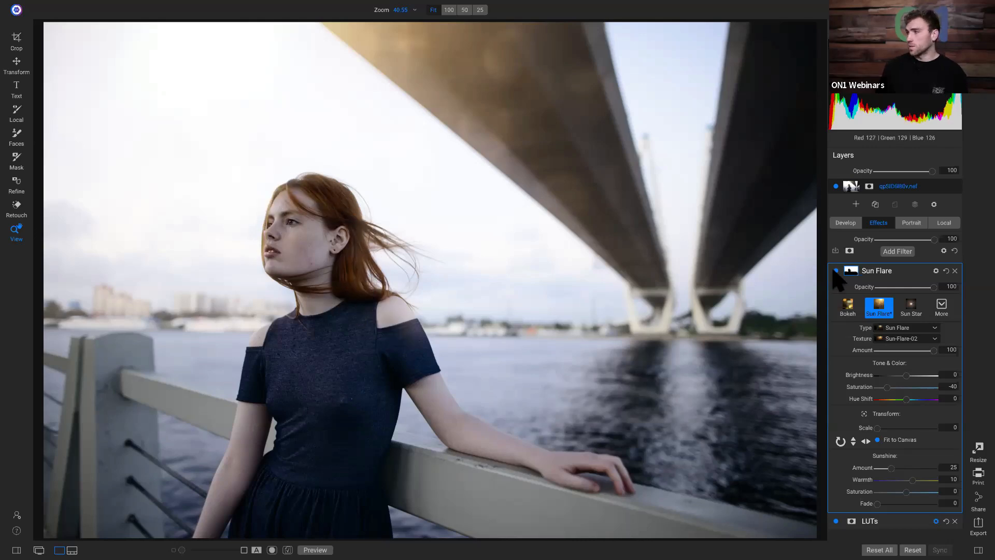
# Step: Add a Glow filter and apply its Charge More - Subtle preset style
pyautogui.click(898, 252)
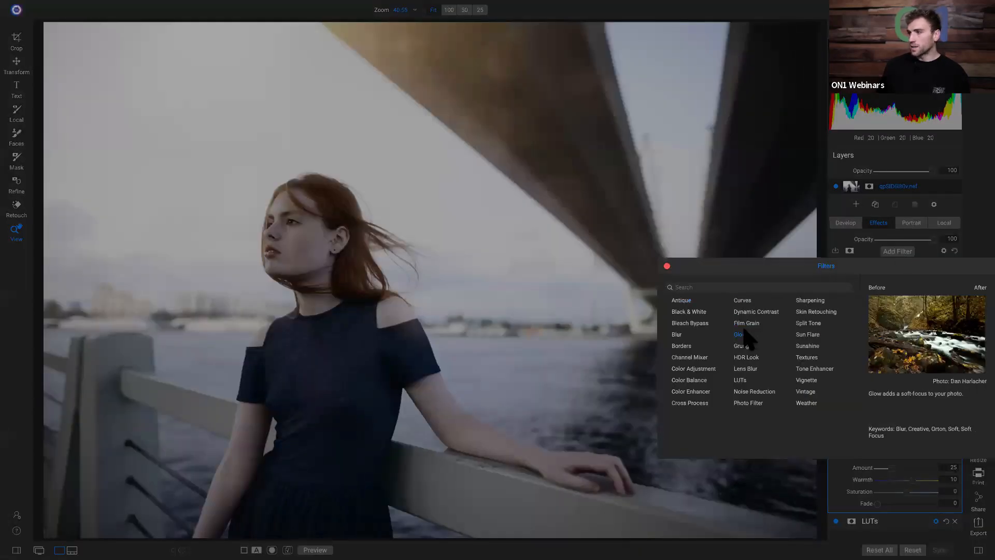
pyautogui.click(743, 336)
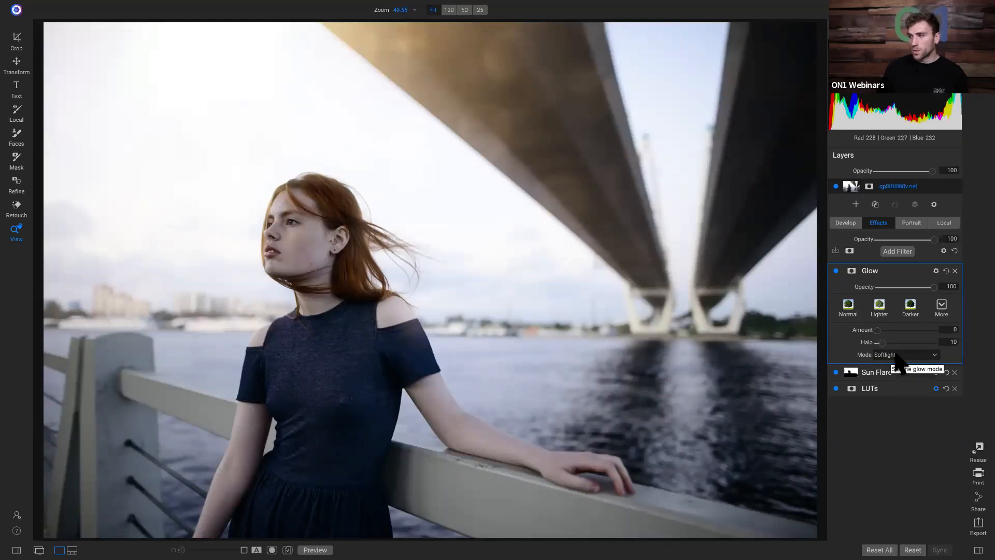
pyautogui.click(942, 311)
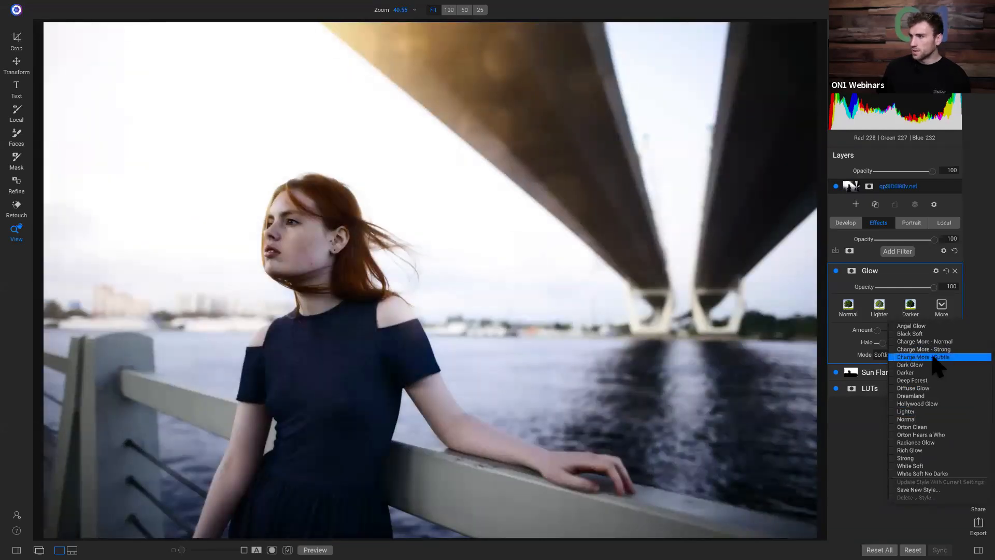
pyautogui.click(938, 358)
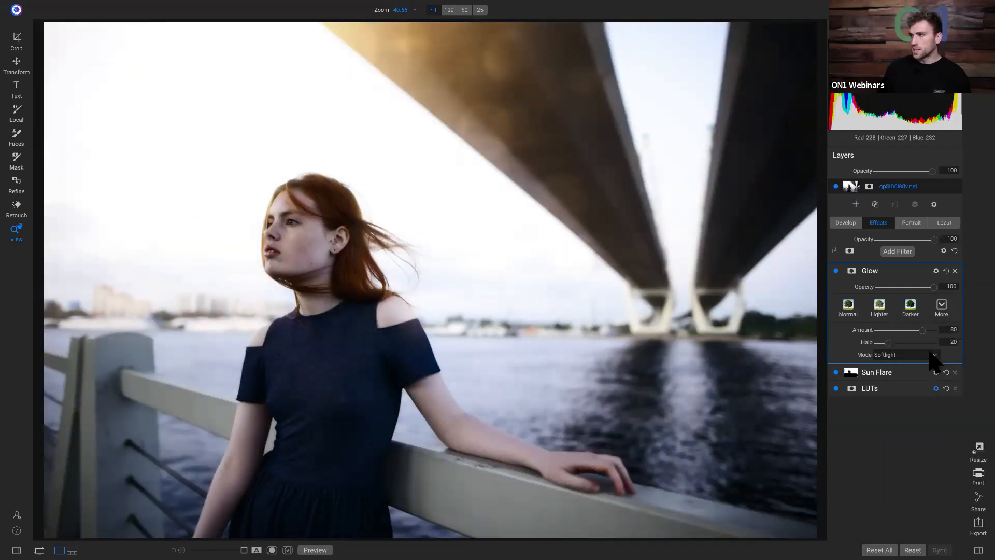
# Step: Compare the photo with the Glow filter off and on and inspect the face at 100% zoom
pyautogui.click(836, 270)
pyautogui.click(836, 270)
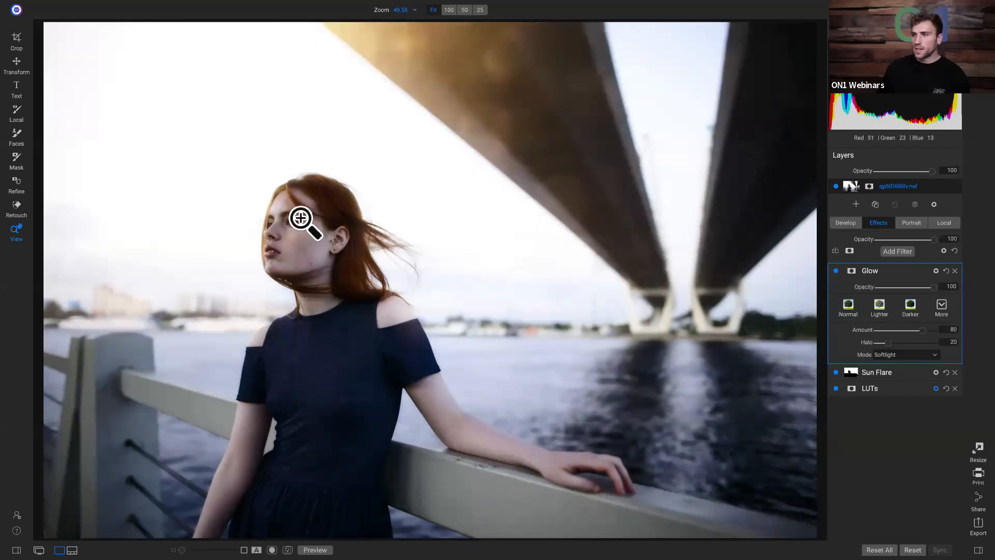
pyautogui.click(267, 211)
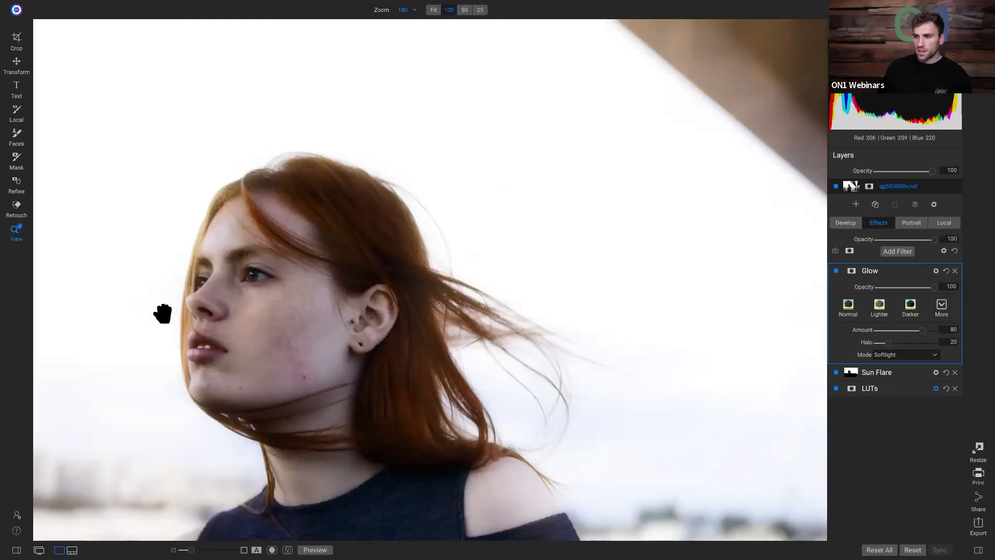
pyautogui.click(357, 296)
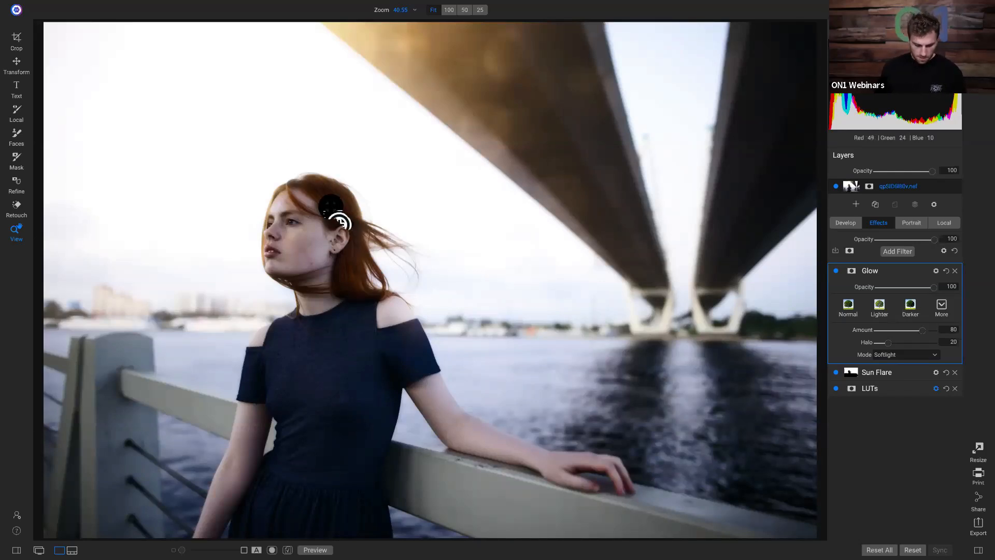
# Step: Invert the Glow filter's mask to hide the glow across the whole photo
pyautogui.press('b')
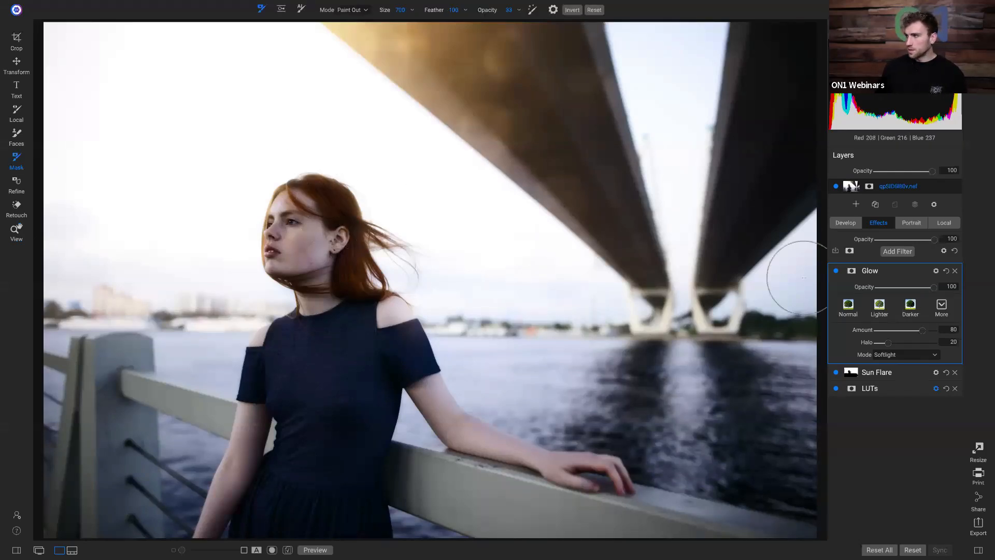
pyautogui.click(851, 272)
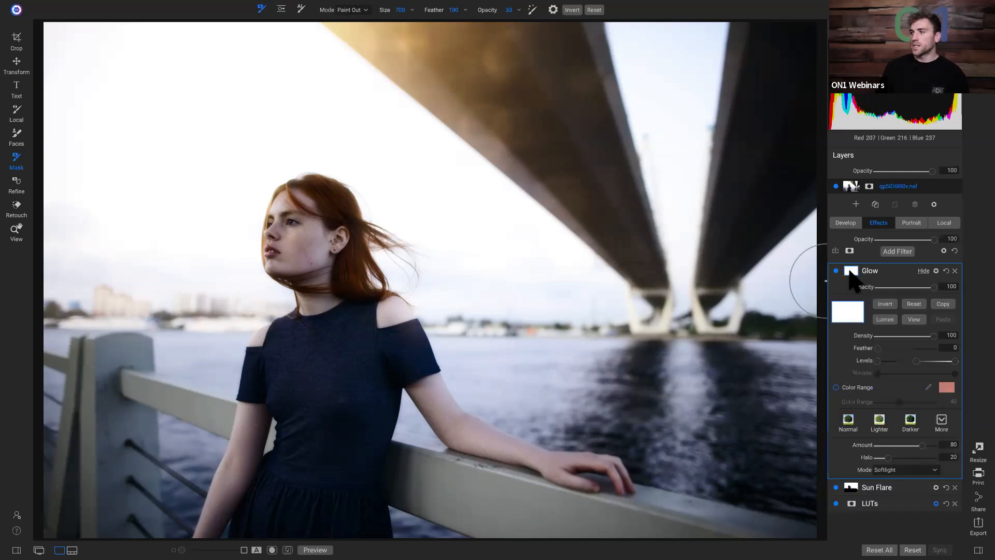
pyautogui.click(885, 305)
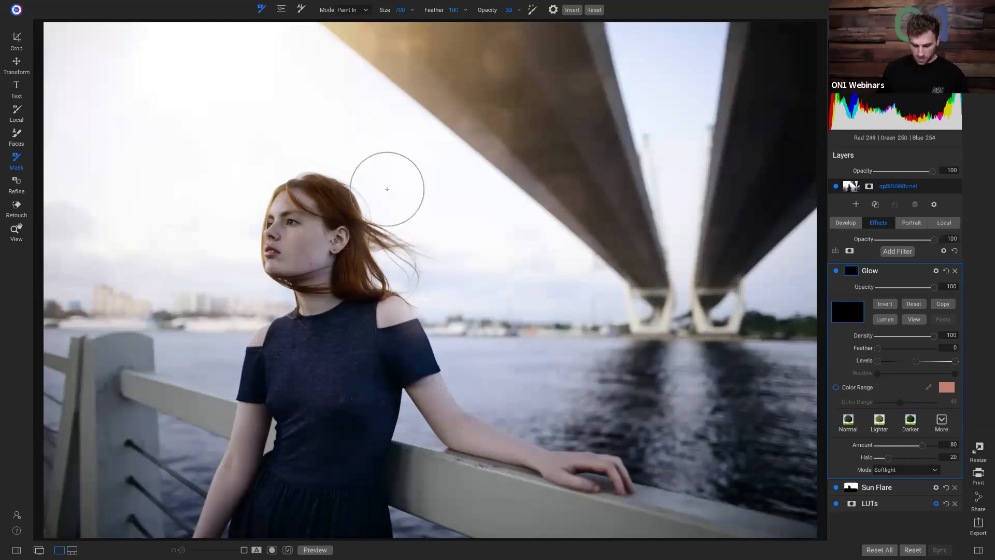
# Step: Paint the glow into the subject's hair with a size 300 brush at 100 opacity
pyautogui.press('[')
pyautogui.press('[')
pyautogui.press('[')
pyautogui.press('[')
pyautogui.press('[')
pyautogui.press('[')
pyautogui.press('[')
pyautogui.press('[')
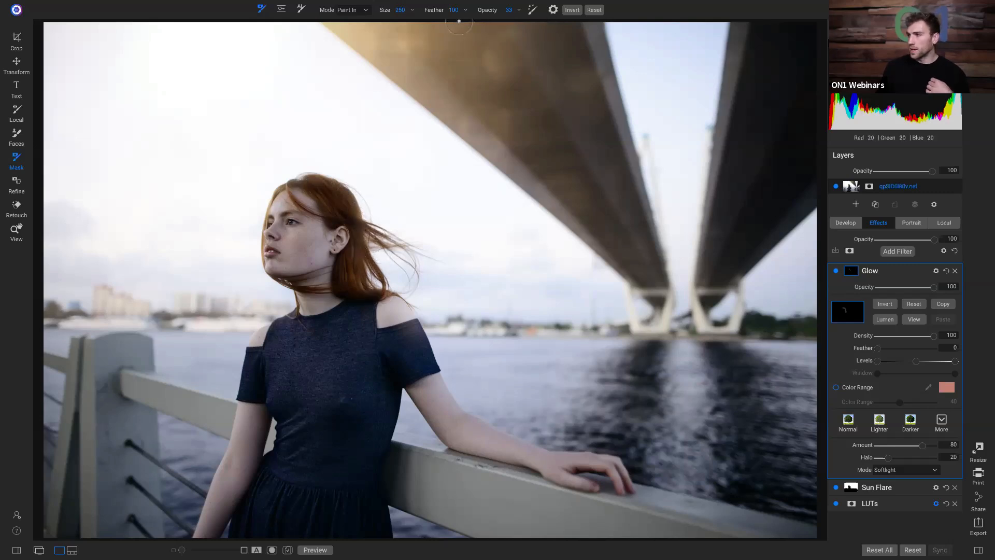
pyautogui.moveTo(488, 11); pyautogui.dragTo(576, 10)
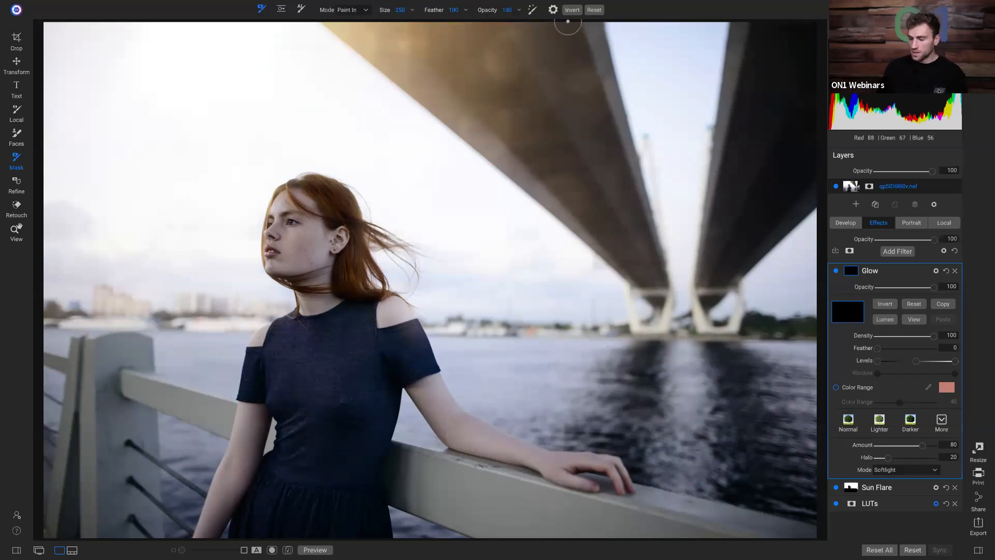
pyautogui.moveTo(314, 191)
pyautogui.mouseDown()
pyautogui.moveTo(338, 193)
pyautogui.moveTo(359, 218)
pyautogui.moveTo(373, 284)
pyautogui.mouseUp()
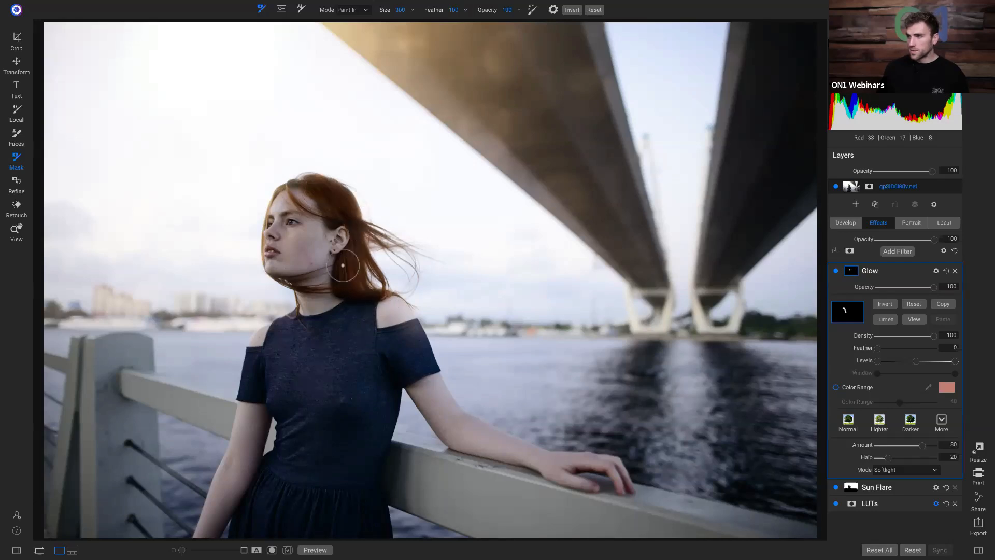
pyautogui.moveTo(381, 234)
pyautogui.mouseDown()
pyautogui.moveTo(402, 256)
pyautogui.moveTo(413, 295)
pyautogui.moveTo(401, 241)
pyautogui.mouseUp()
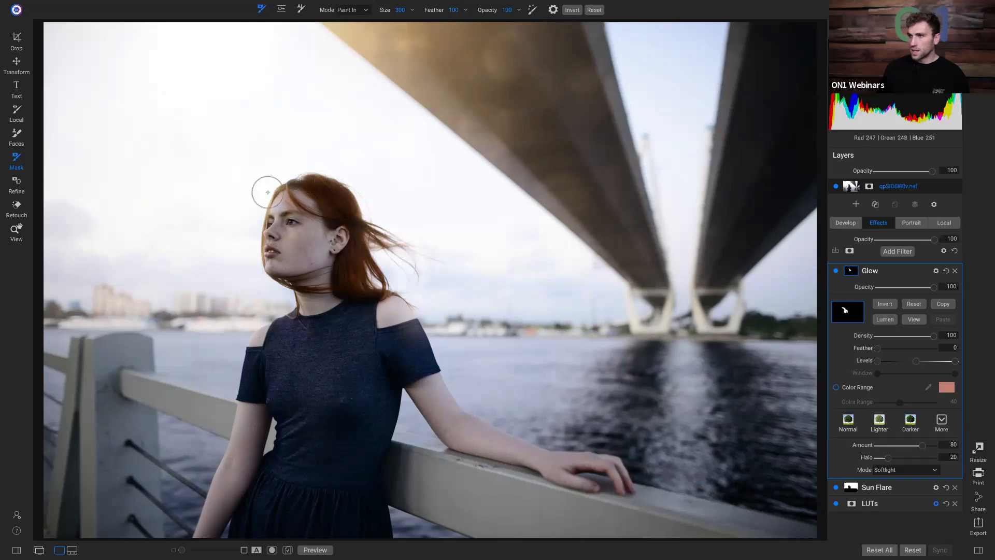
# Step: Paint the glow into the subject's body and the foreground, enlarging the brush to 1200
pyautogui.moveTo(259, 252)
pyautogui.mouseDown()
pyautogui.moveTo(305, 292)
pyautogui.moveTo(251, 355)
pyautogui.moveTo(258, 346)
pyautogui.moveTo(237, 446)
pyautogui.mouseUp()
pyautogui.press(']')
pyautogui.press(']')
pyautogui.press(']')
pyautogui.press(']')
pyautogui.press(']')
pyautogui.press(']')
pyautogui.press(']')
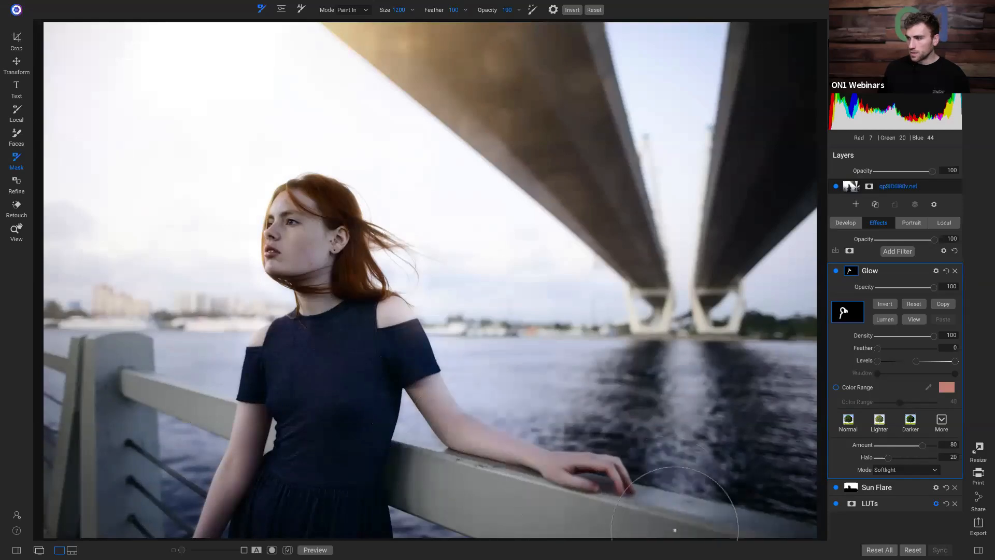
pyautogui.moveTo(327, 361); pyautogui.dragTo(322, 322)
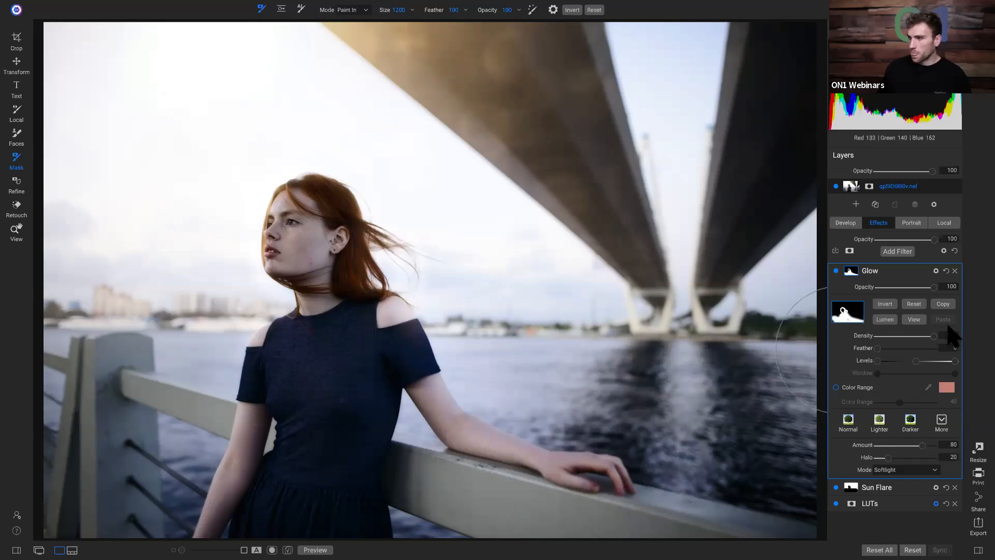
# Step: Compare the photo with the masked Glow filter off and on
pyautogui.click(836, 271)
pyautogui.click(836, 270)
pyautogui.click(836, 271)
pyautogui.click(836, 271)
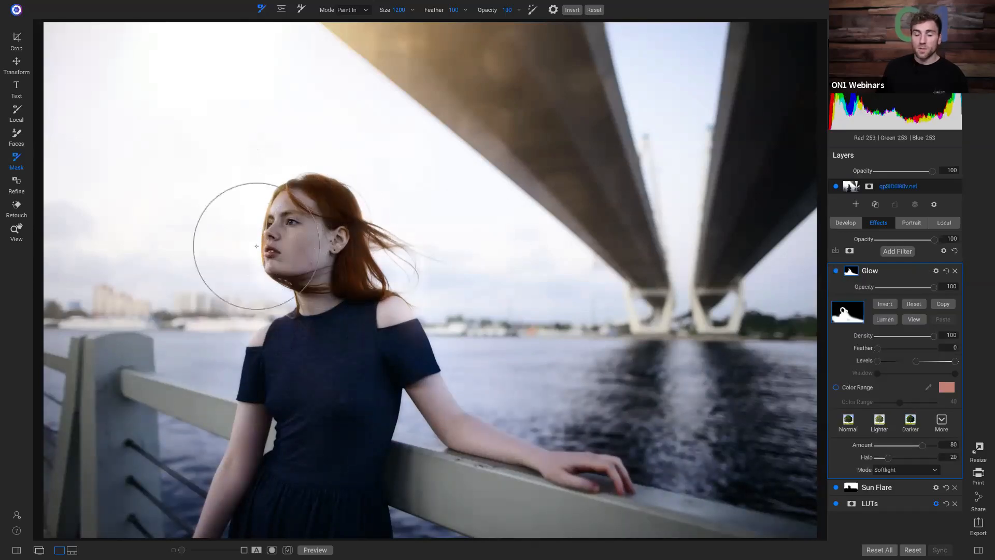
# Step: Recheck the Glow filter's effect and set the masking brush to Paint Out at size 175 over the subject's face
pyautogui.click(836, 271)
pyautogui.click(836, 270)
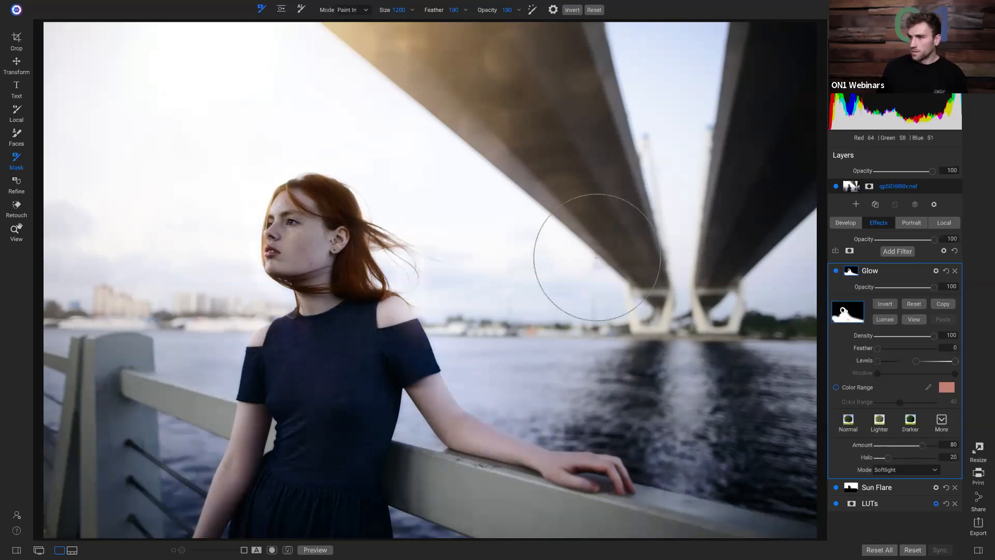
pyautogui.press('z')
pyautogui.click(258, 212)
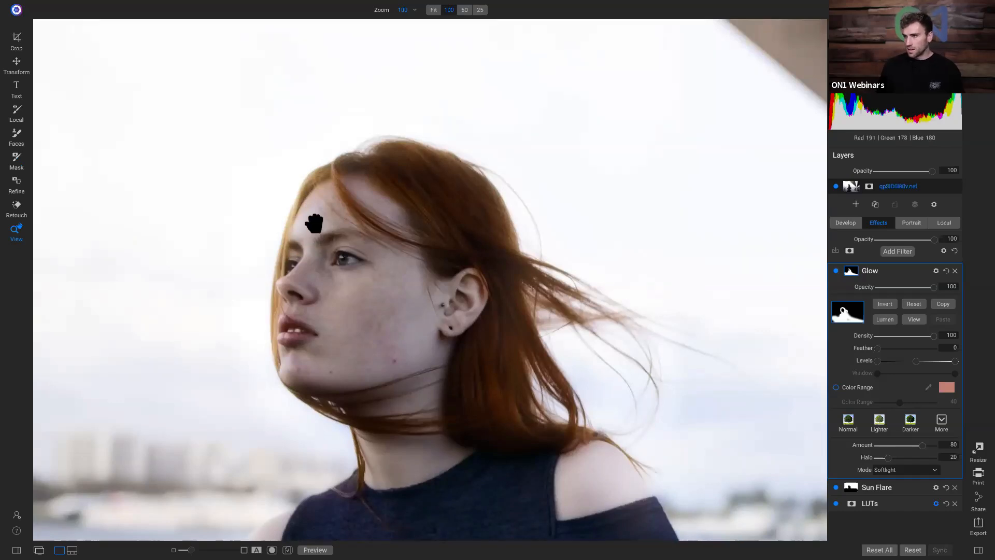
pyautogui.press('b')
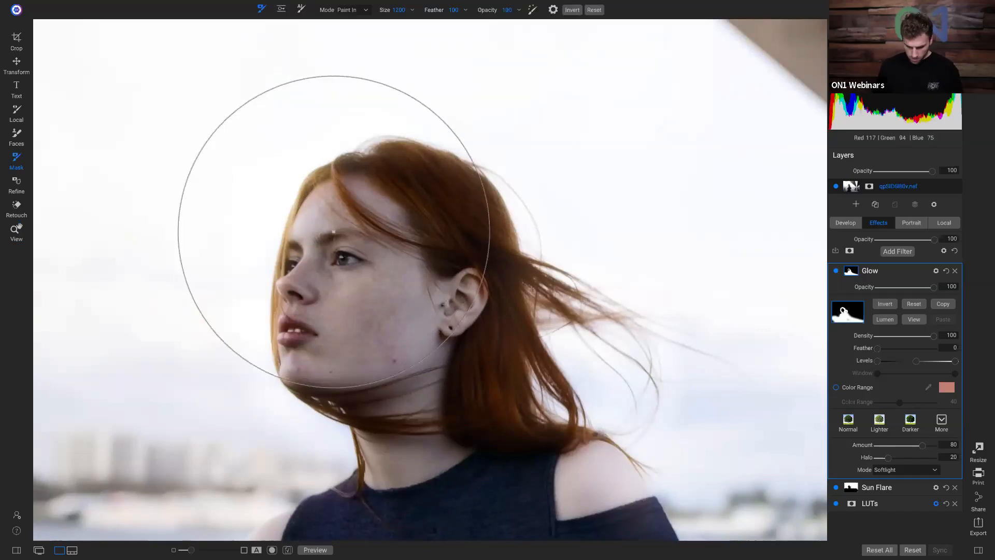
pyautogui.press('[')
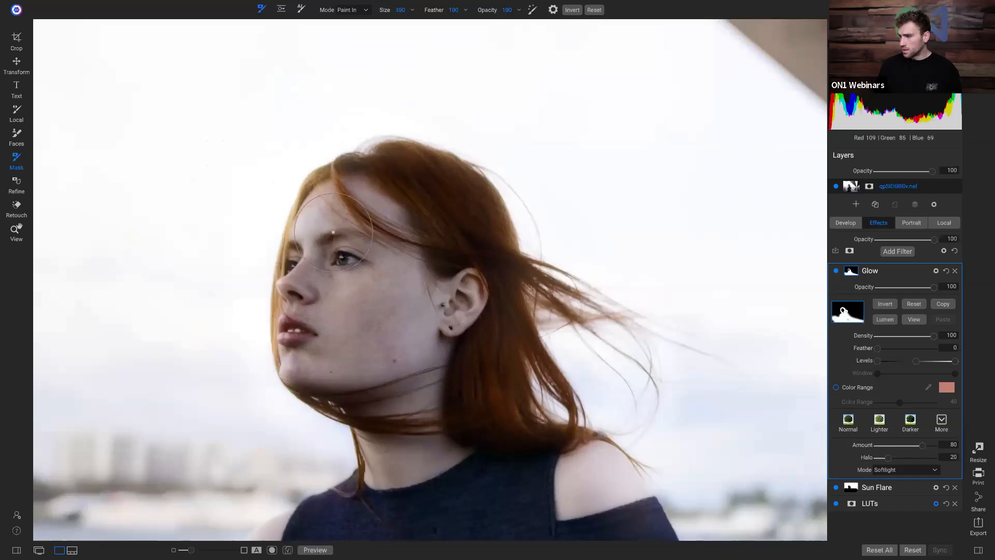
pyautogui.press('[')
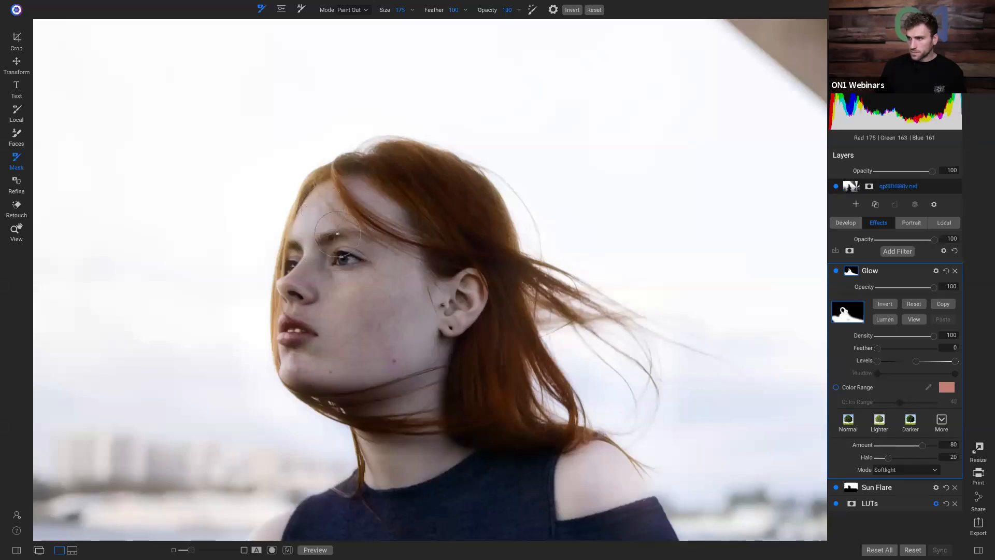
pyautogui.press('h')
pyautogui.click(474, 297)
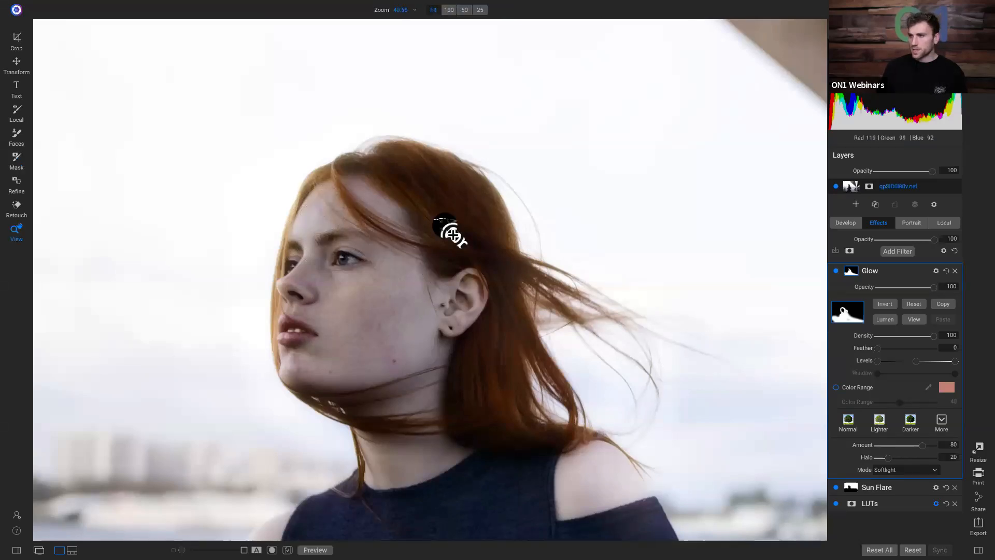
# Step: Compare the full photo with the Glow filter off and on, and the whole edit against the original
pyautogui.click(836, 271)
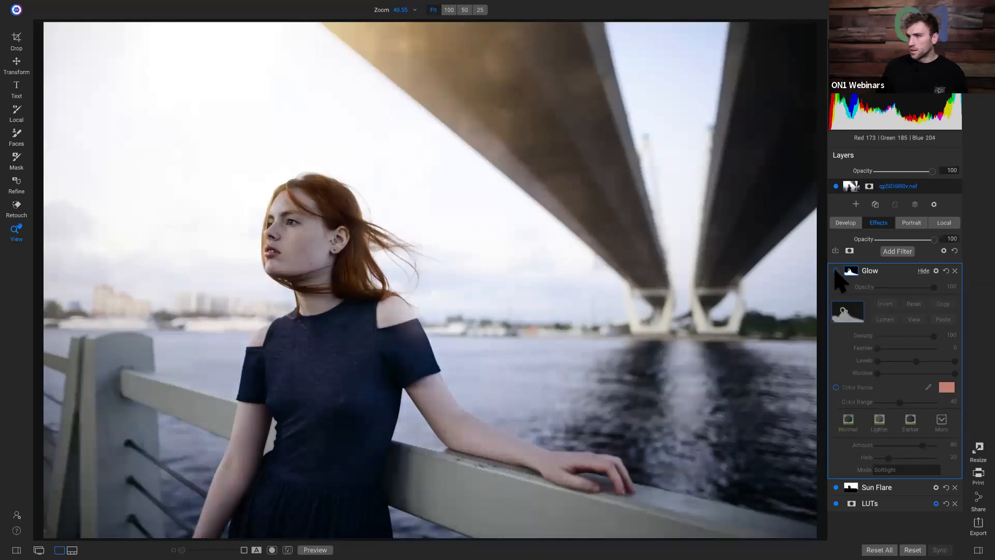
pyautogui.click(836, 271)
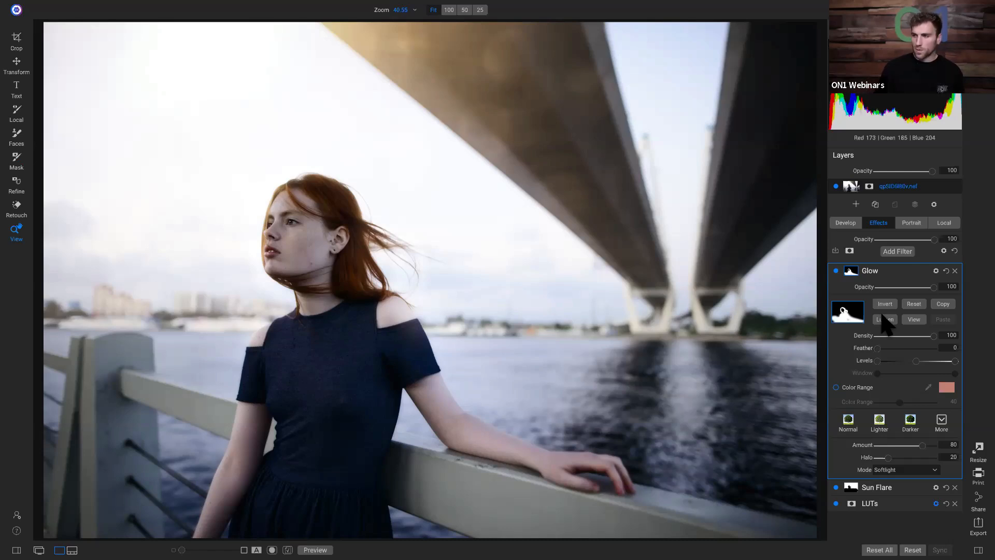
pyautogui.press('\\')
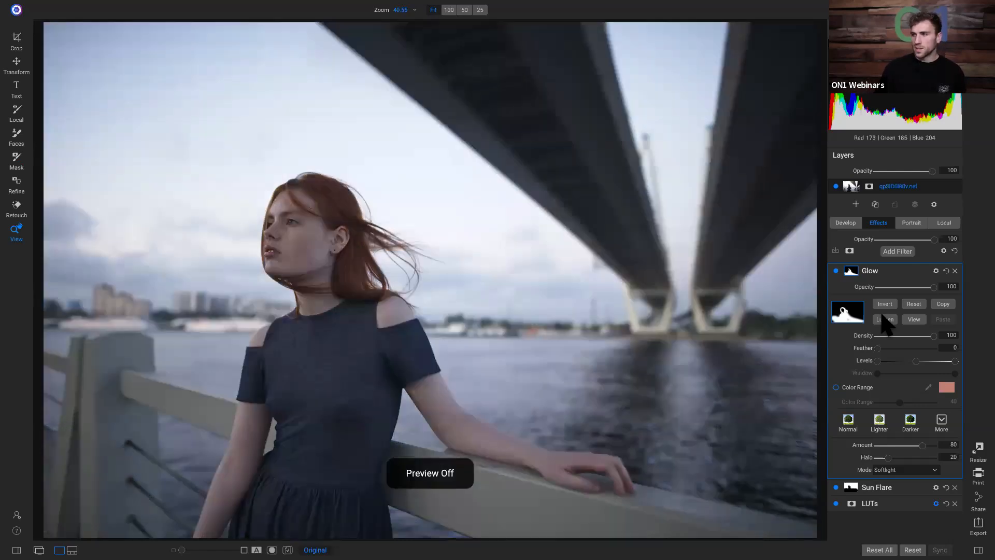
pyautogui.press('\\')
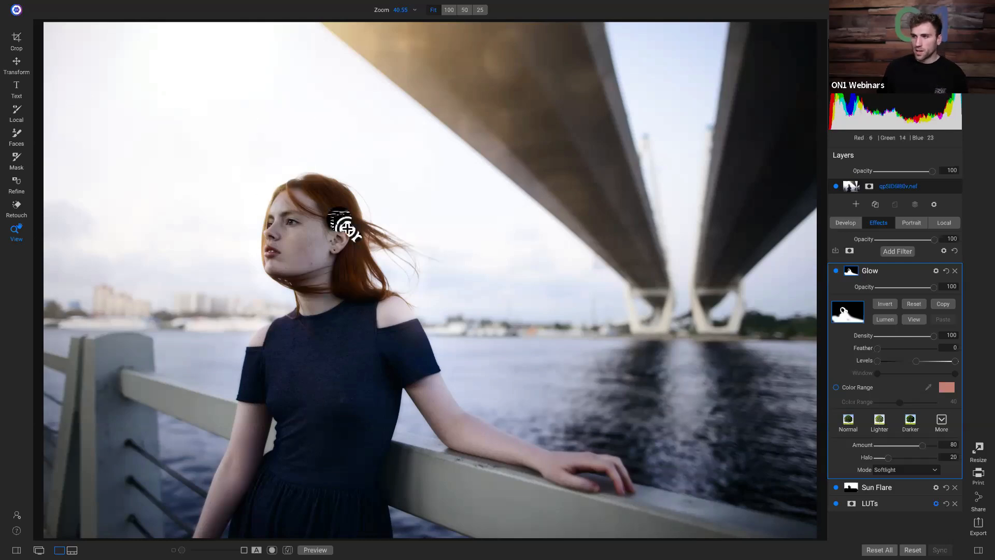
# Step: Add a Curves filter, raise its midpoint from input 127 to output 145, and compare the filter off and on
pyautogui.click(898, 252)
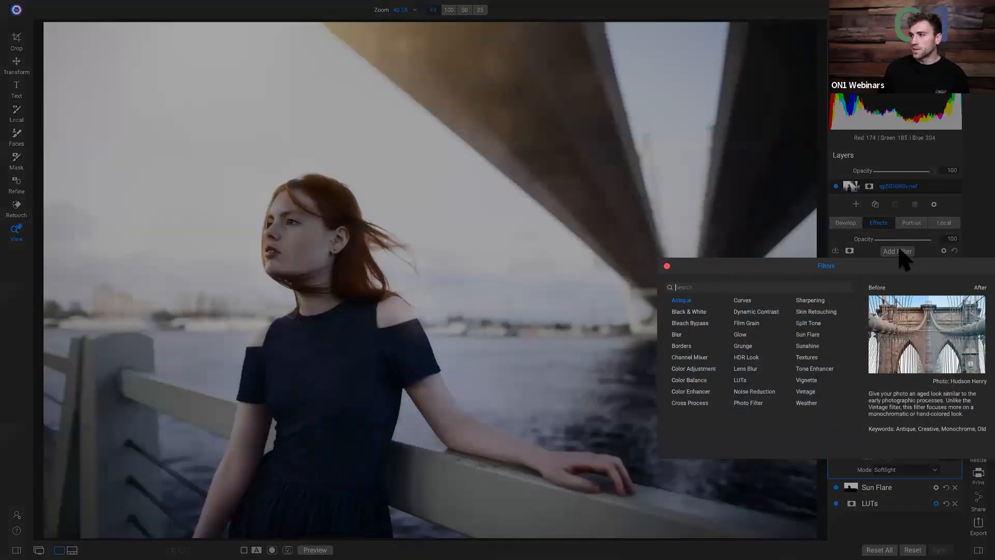
pyautogui.click(740, 301)
pyautogui.moveTo(899, 375); pyautogui.dragTo(897, 367)
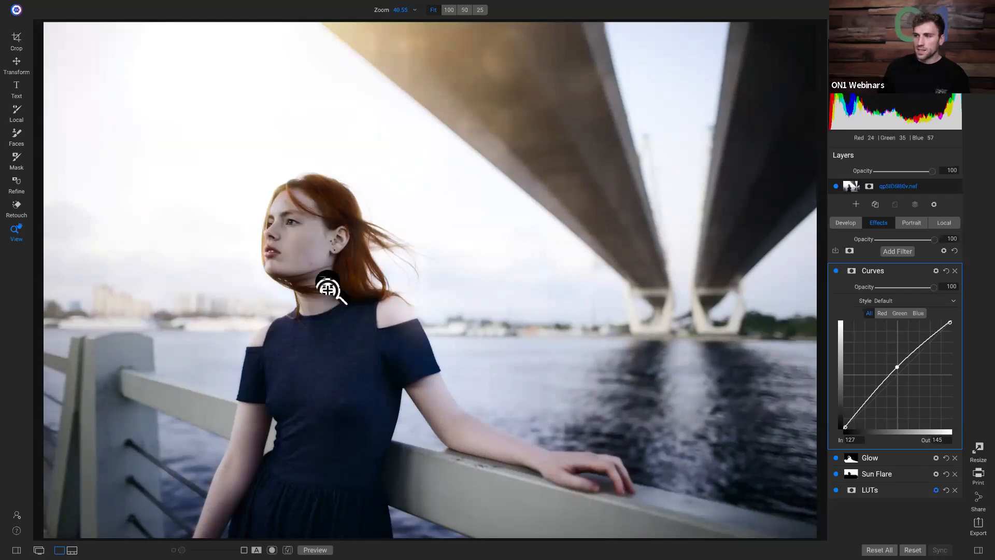
pyautogui.click(836, 270)
pyautogui.click(836, 270)
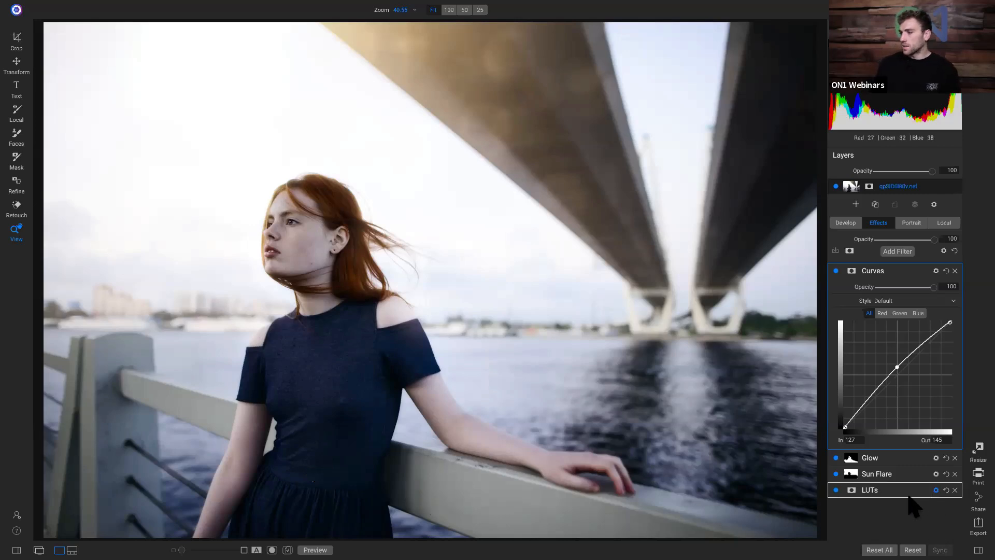
# Step: Invert the Curves mask and paint the brightening into the subject's face and body with a size 600 Paint In brush
pyautogui.click(852, 271)
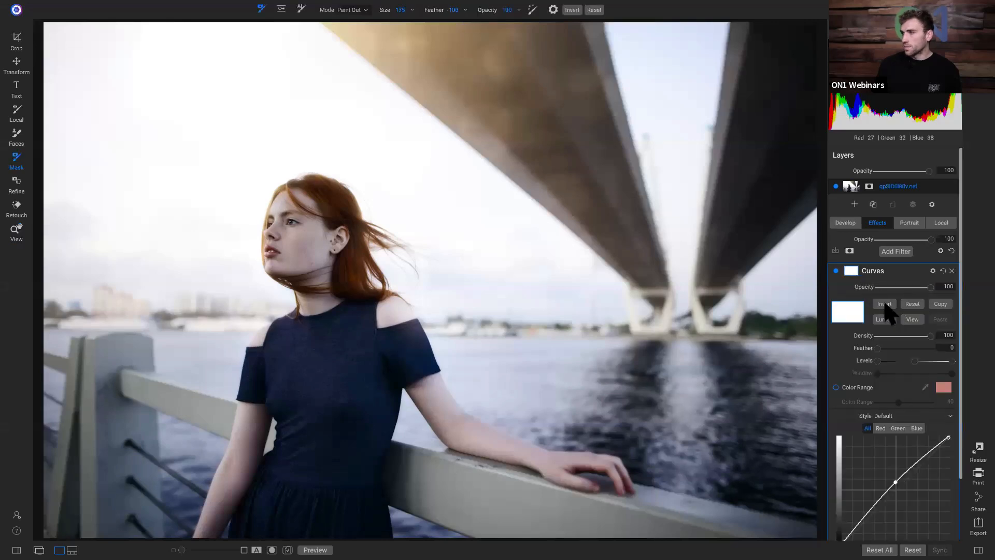
pyautogui.click(883, 305)
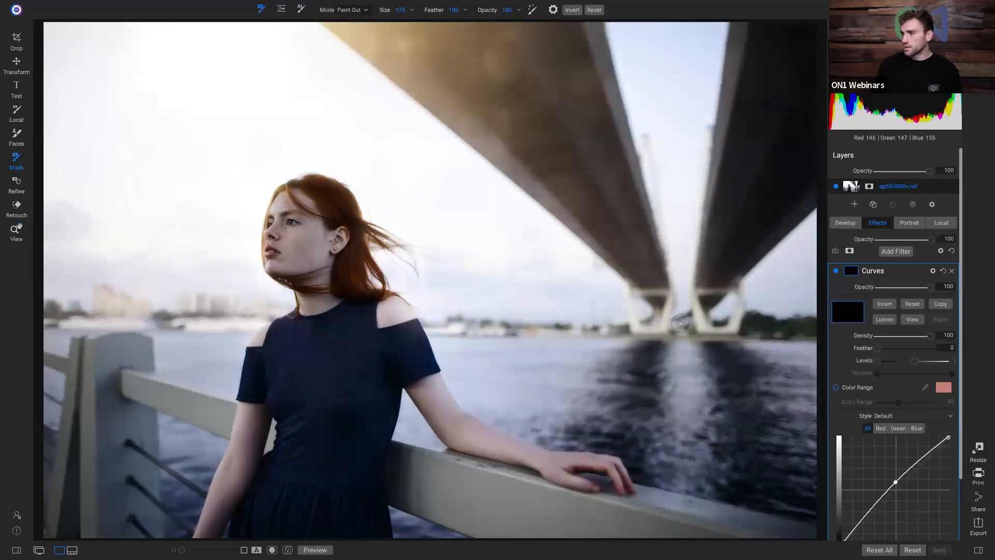
pyautogui.scroll(6, 439, 318)
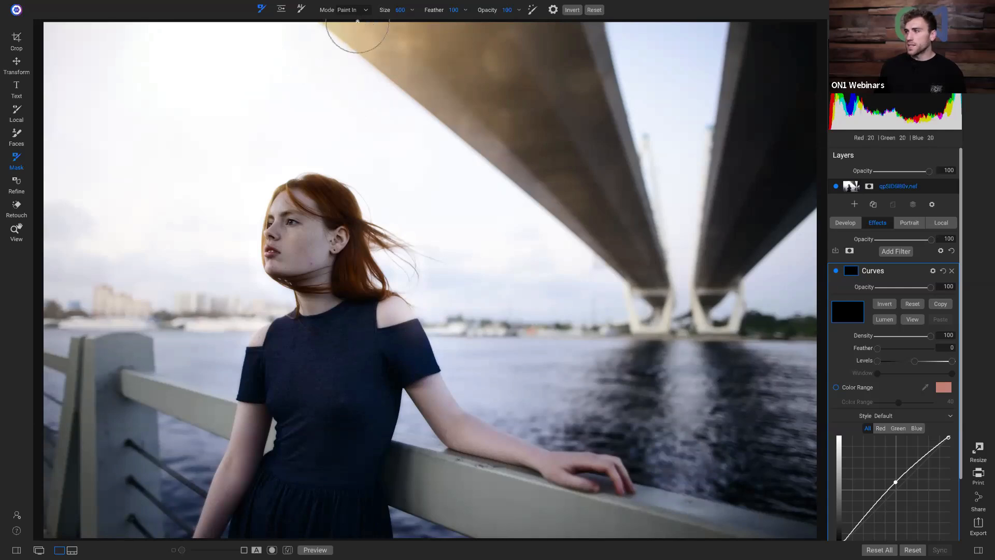
pyautogui.click(896, 482)
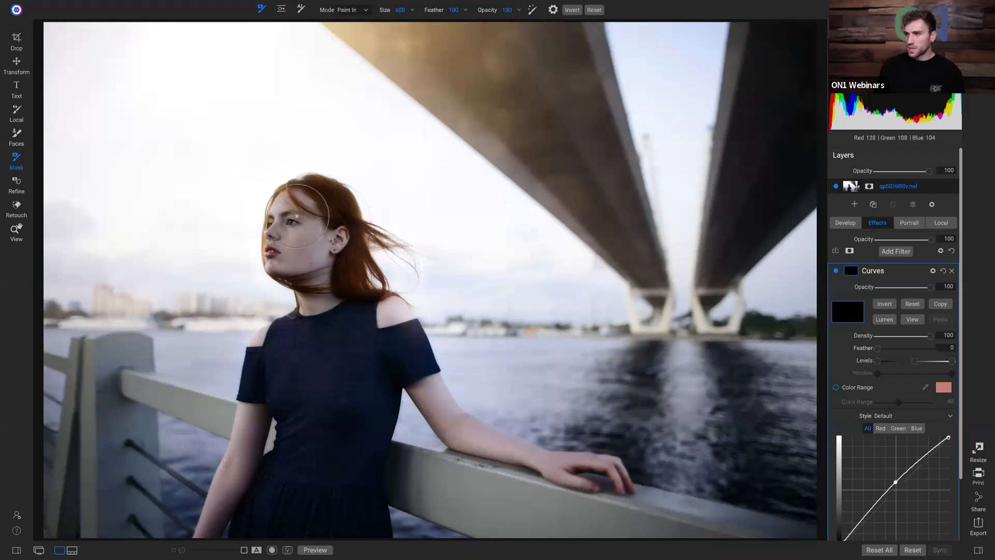
pyautogui.click(322, 240)
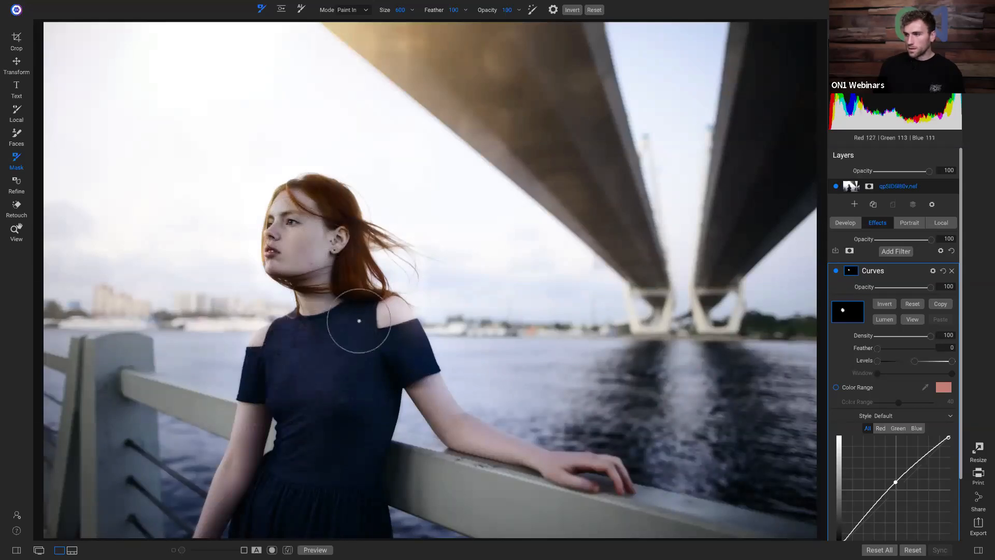
pyautogui.moveTo(305, 475)
pyautogui.mouseDown()
pyautogui.moveTo(297, 445)
pyautogui.moveTo(308, 410)
pyautogui.moveTo(275, 486)
pyautogui.moveTo(253, 484)
pyautogui.moveTo(232, 463)
pyautogui.mouseUp()
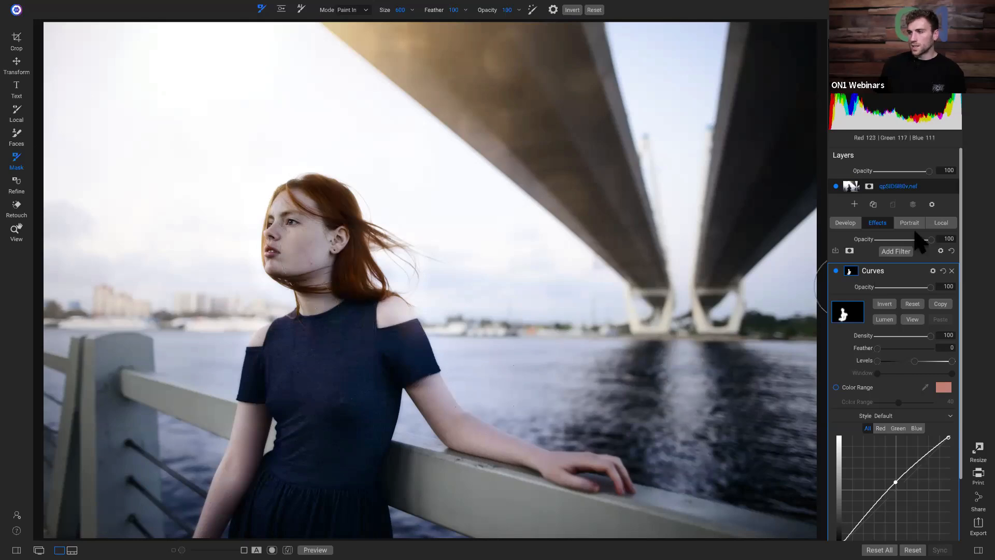
pyautogui.click(836, 272)
pyautogui.click(836, 272)
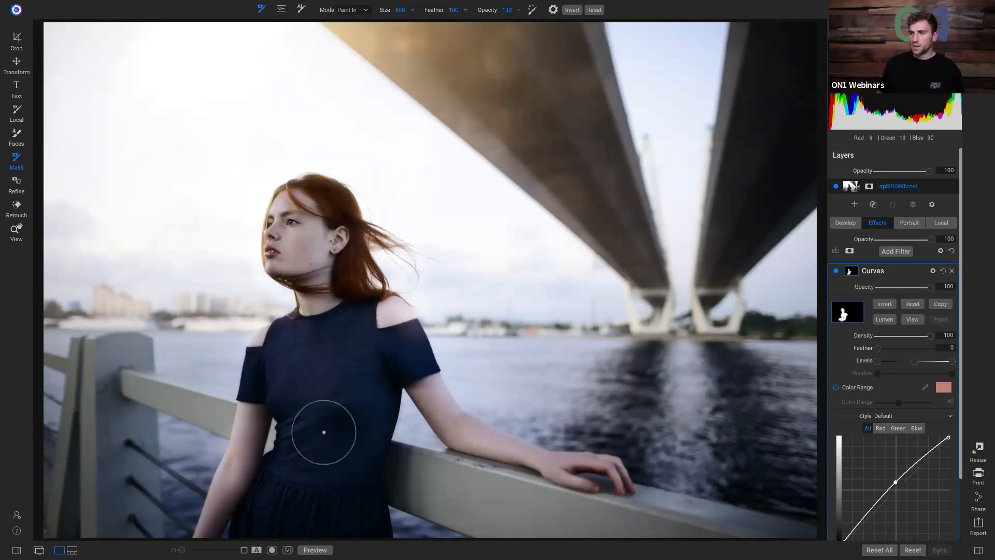
# Step: Raise the Curves midpoint slightly more, add a shadow point to the curve, and compare the result off and on
pyautogui.moveTo(897, 483); pyautogui.dragTo(896, 476)
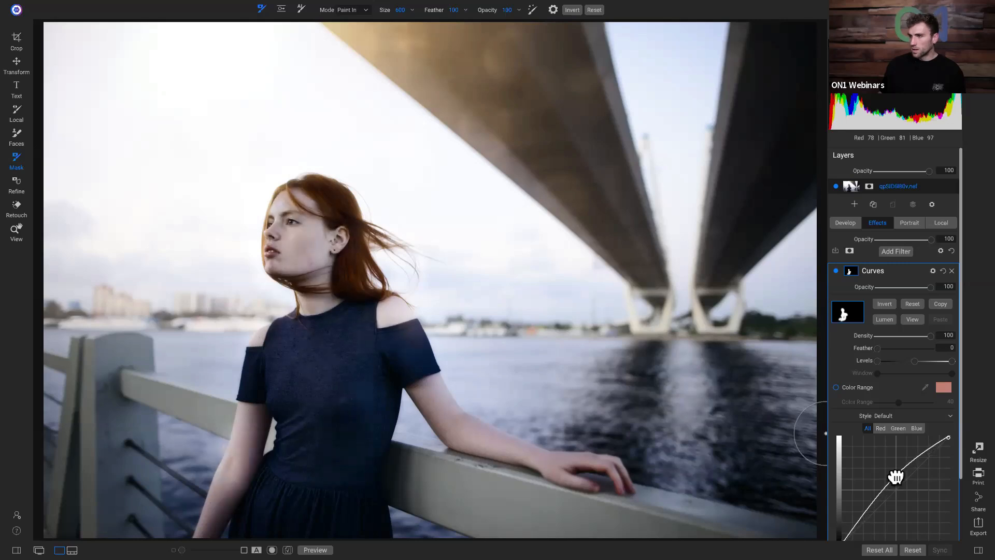
pyautogui.click(863, 515)
pyautogui.click(836, 271)
pyautogui.click(836, 271)
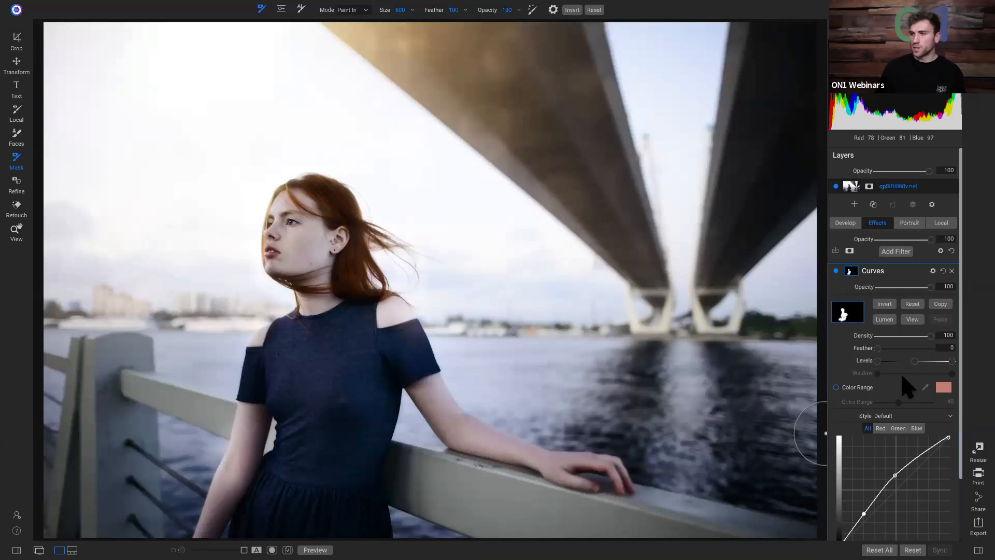
pyautogui.hotkey('ctrl', 'p')
pyautogui.hotkey('ctrl', 'p')
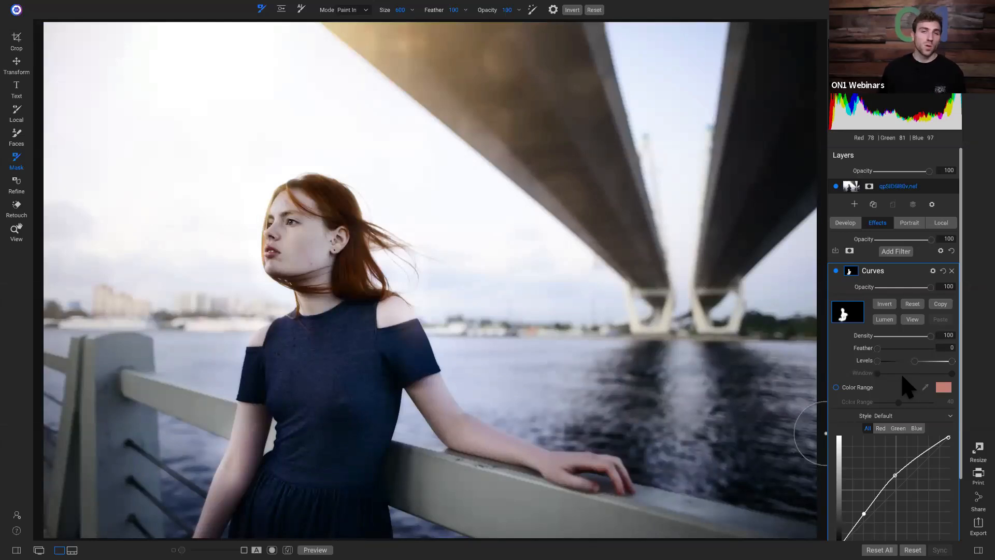
# Step: Warm the white balance in the Develop settings to a Kelvin temperature of 8025 and compare the edit with the original
pyautogui.click(844, 224)
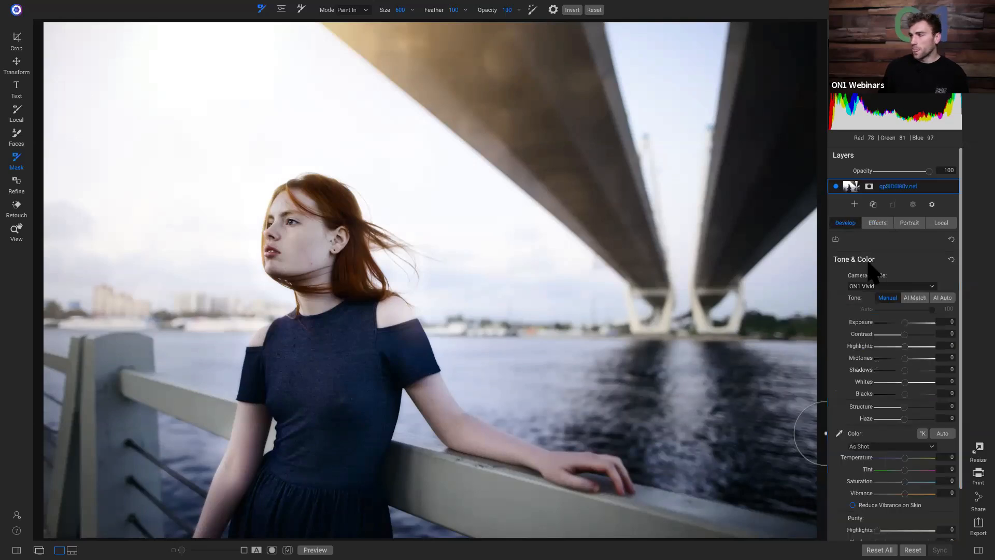
pyautogui.scroll(-1, 898, 399)
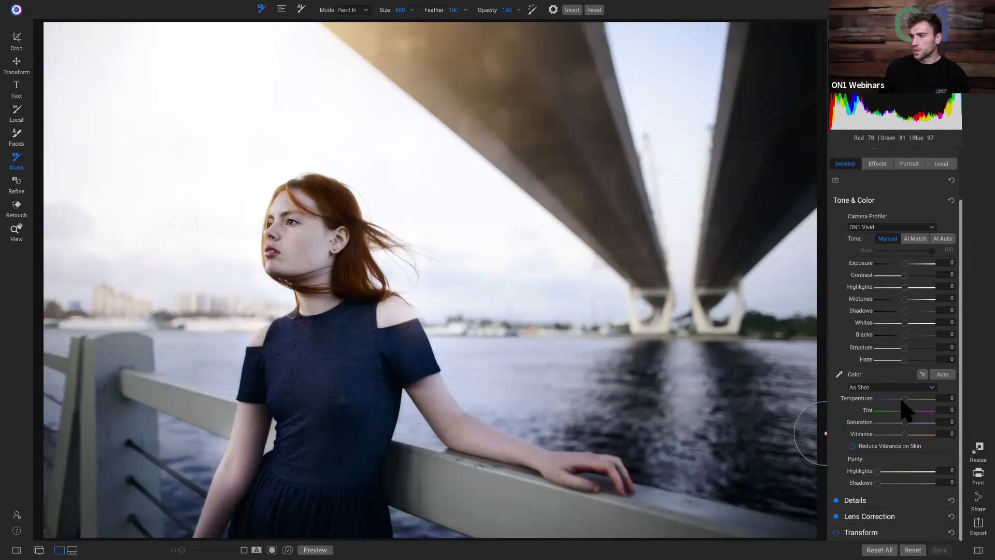
pyautogui.click(923, 375)
pyautogui.moveTo(902, 399); pyautogui.dragTo(906, 400)
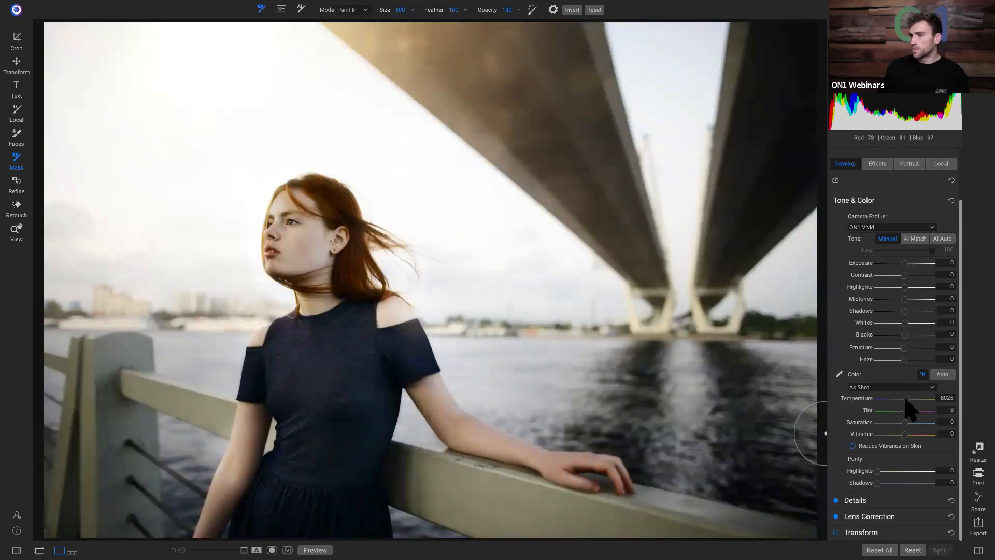
pyautogui.moveTo(905, 398); pyautogui.dragTo(906, 399)
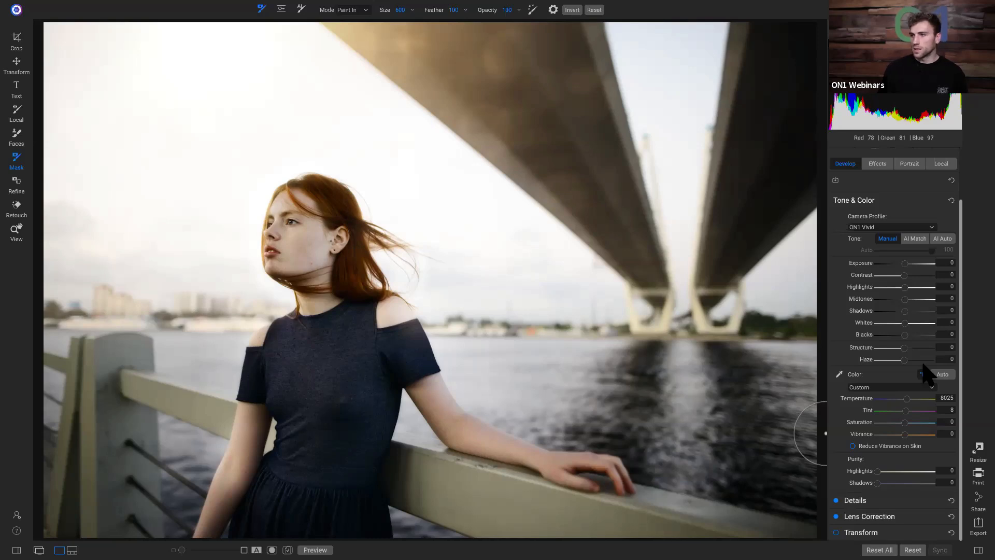
pyautogui.press('\\')
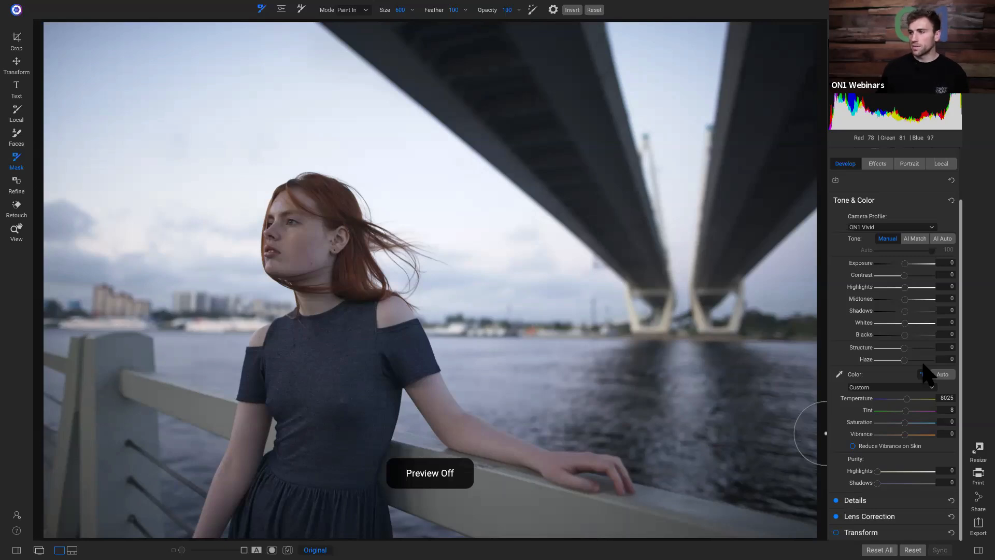
pyautogui.press('\\')
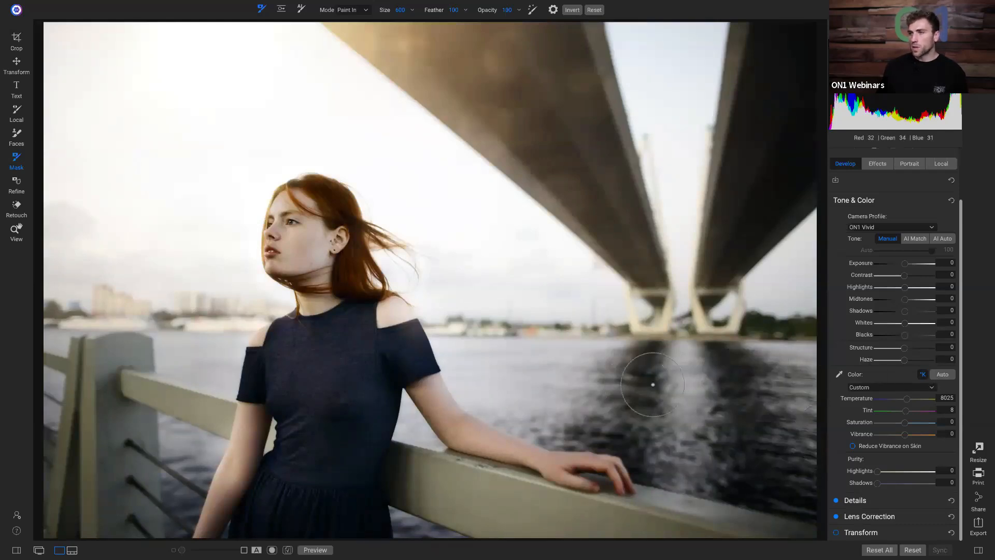
# Step: Crop the photo to a 16x9 ratio at about 7084 × 3985 px, framing the subject and the bridge
pyautogui.press('c')
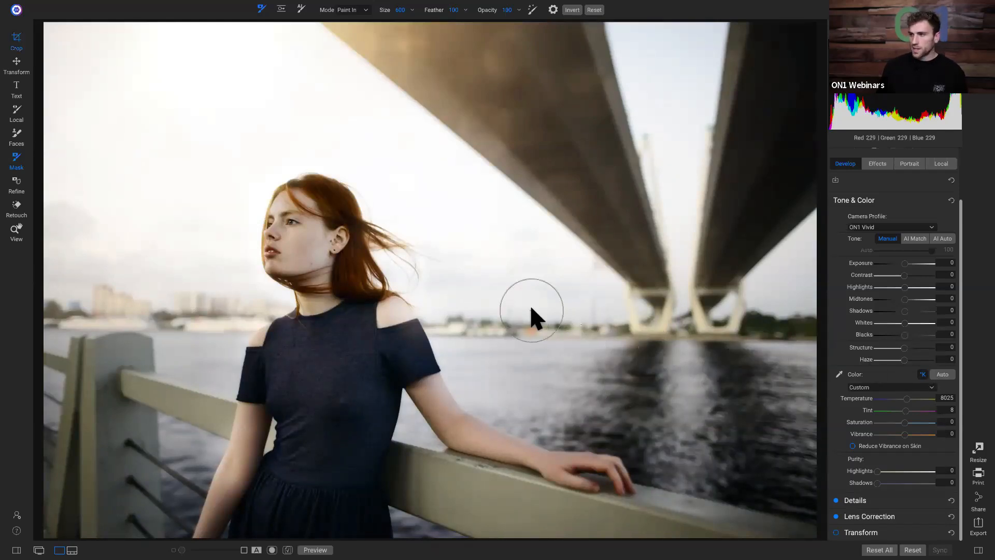
pyautogui.click(316, 10)
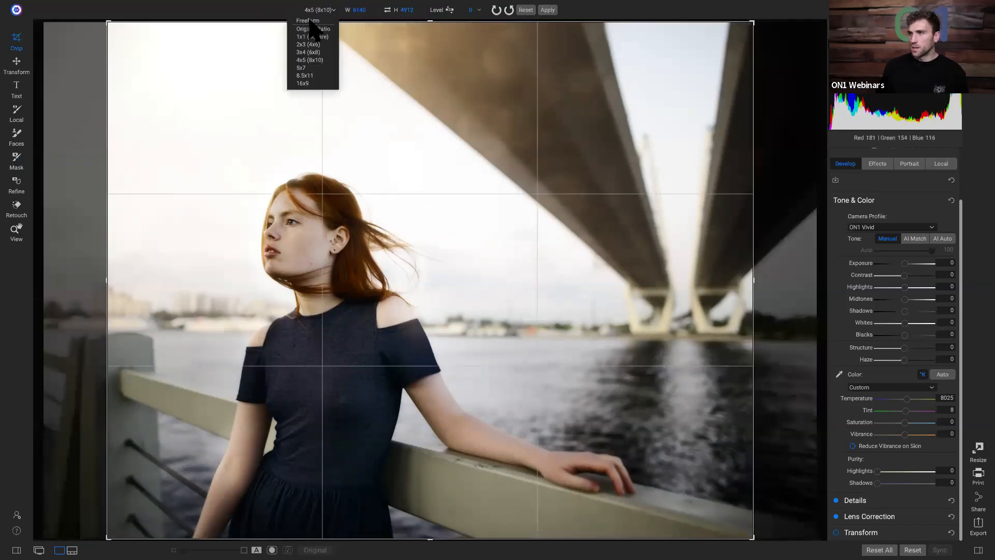
pyautogui.click(313, 83)
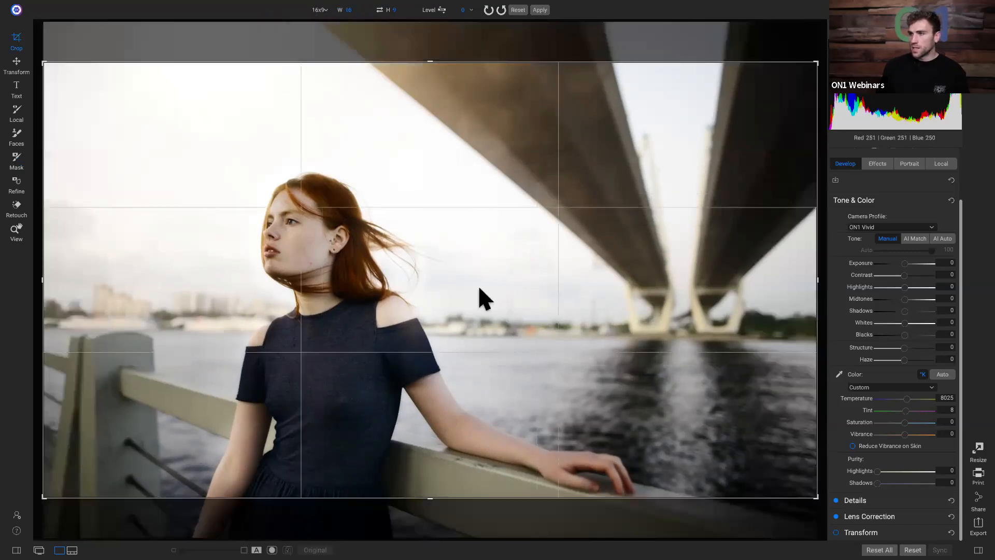
pyautogui.moveTo(490, 291)
pyautogui.mouseDown()
pyautogui.moveTo(493, 262)
pyautogui.moveTo(477, 258)
pyautogui.moveTo(486, 292)
pyautogui.mouseUp()
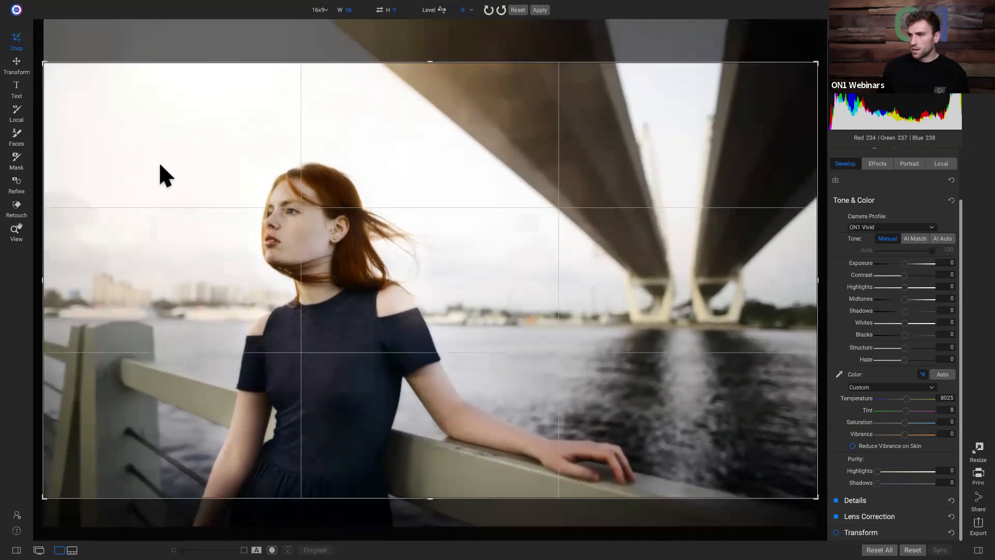
pyautogui.moveTo(52, 64); pyautogui.dragTo(65, 73)
pyautogui.moveTo(174, 158); pyautogui.dragTo(254, 224)
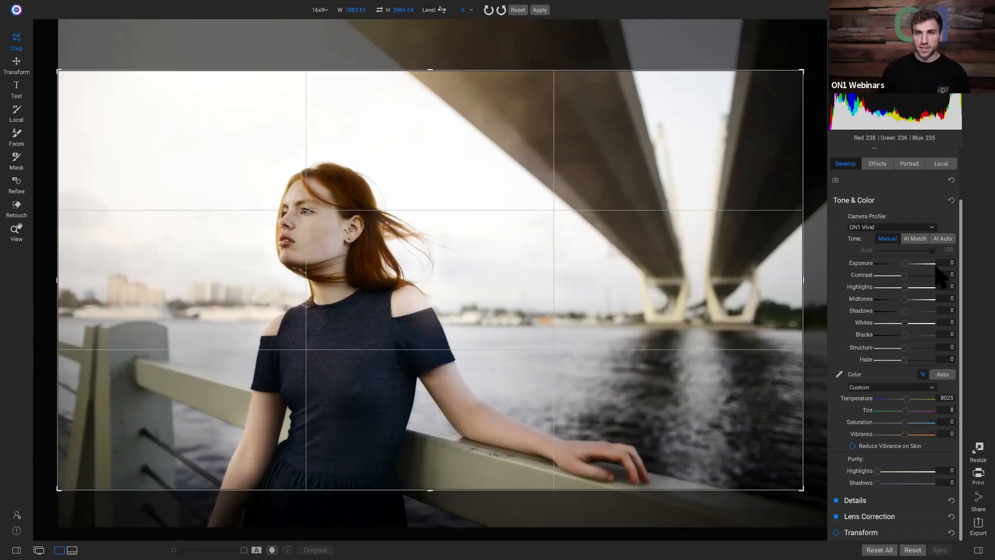
pyautogui.press('z')
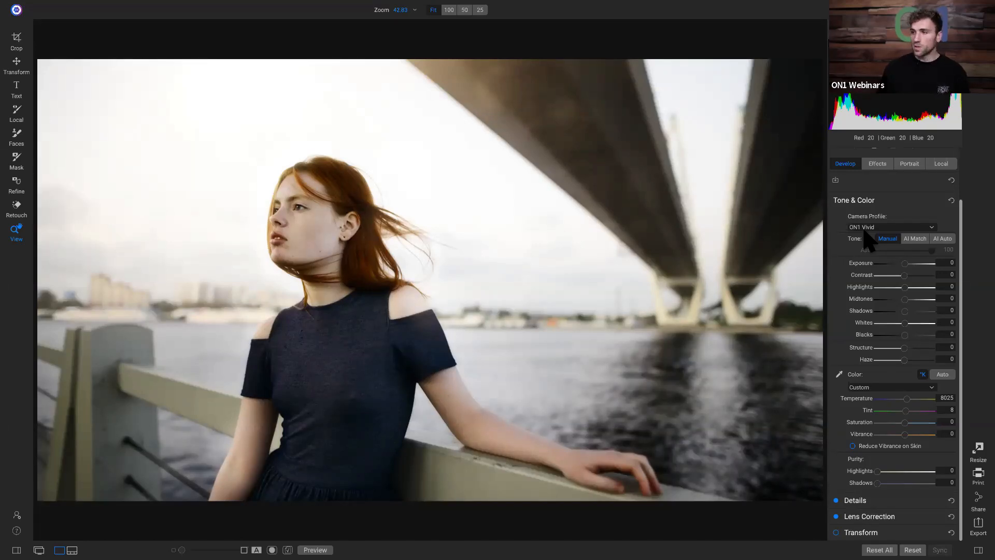
# Step: Compare the finished 16x9 edit of the bridge portrait with the original
pyautogui.hotkey('ctrl', 'p')
pyautogui.hotkey('ctrl', 'p')
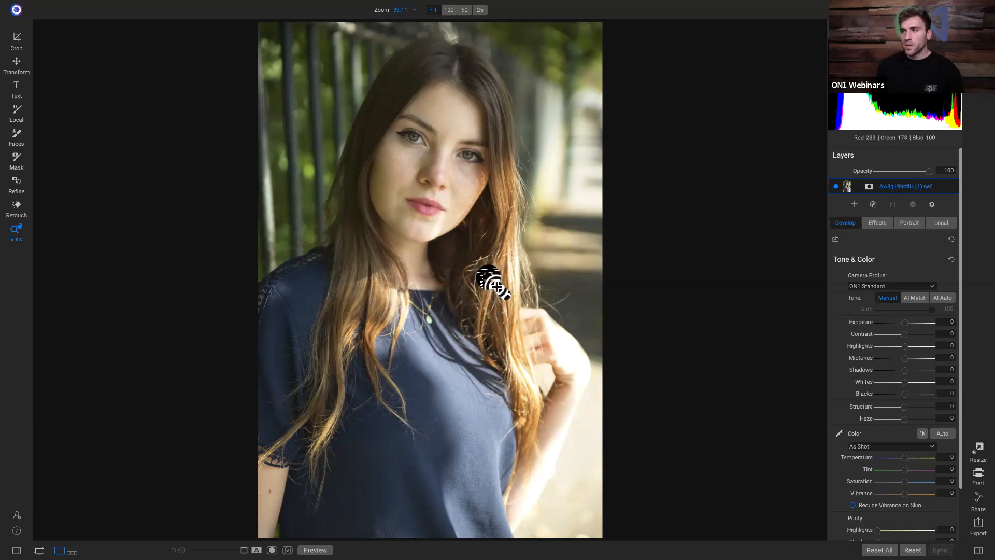
# Step: Check the camera profile options against the long-haired woman's face and keep ON1 Standard
pyautogui.click(425, 136)
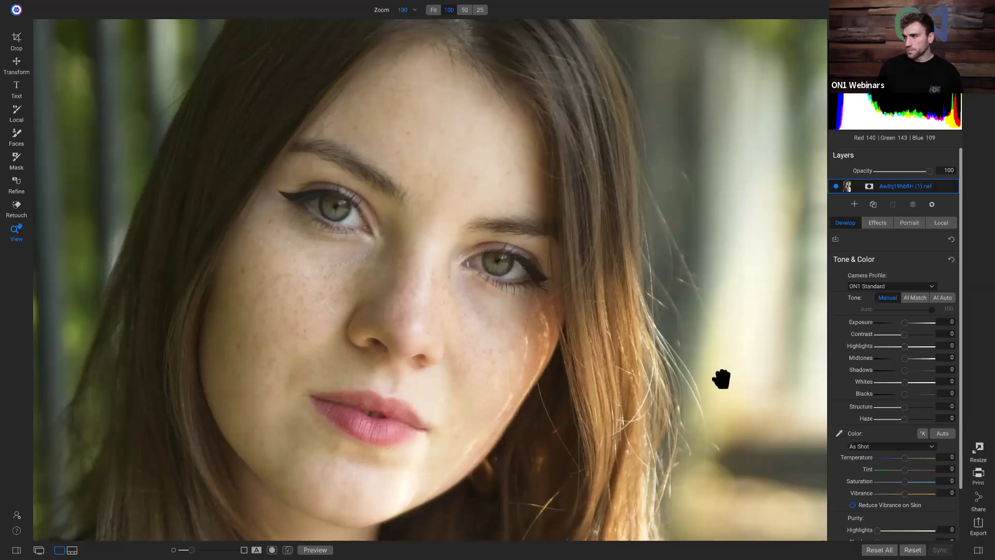
pyautogui.click(892, 286)
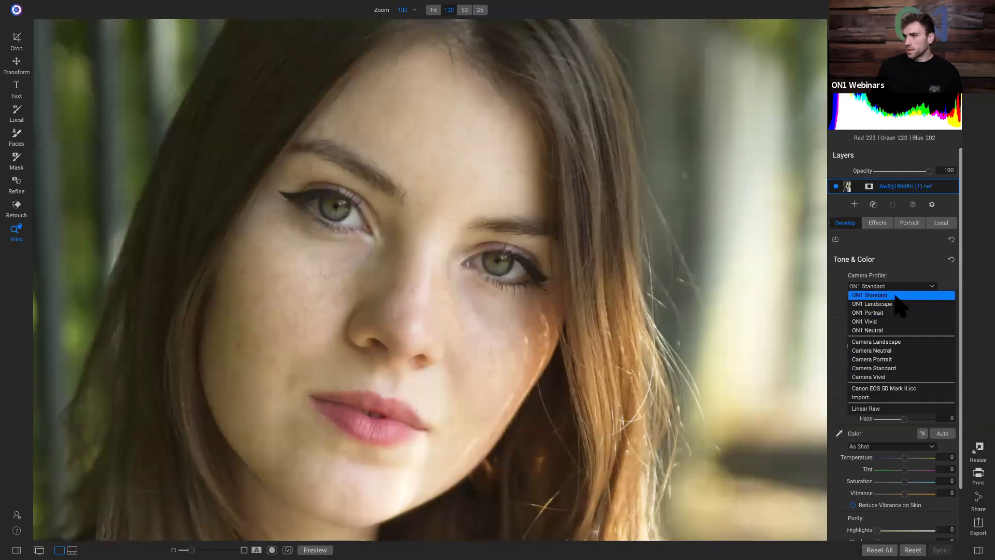
pyautogui.click(896, 297)
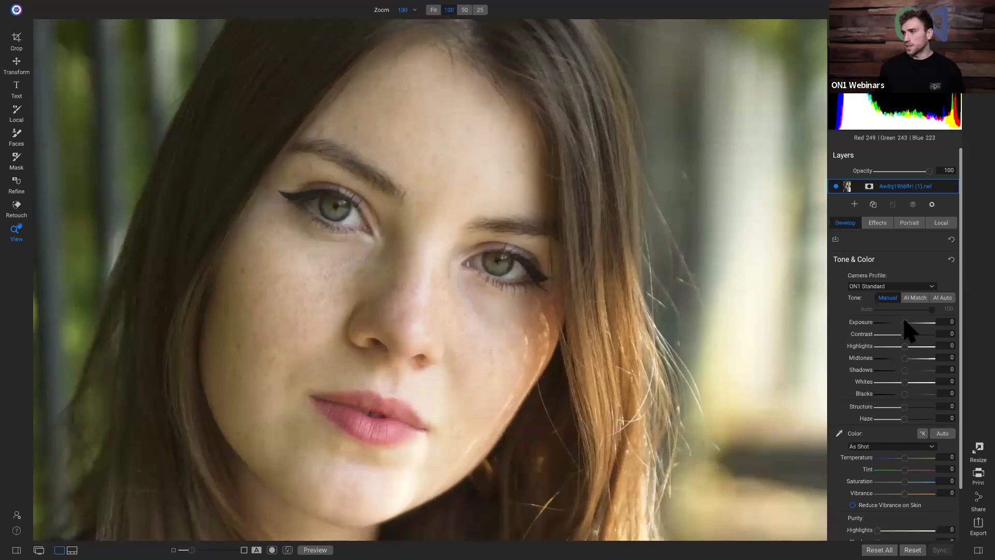
# Step: Set the portrait's tone to Exposure -0.9, Midtones 41, Shadows 10 and Contrast 27
pyautogui.moveTo(904, 322)
pyautogui.mouseDown()
pyautogui.moveTo(914, 323)
pyautogui.moveTo(900, 323)
pyautogui.mouseUp()
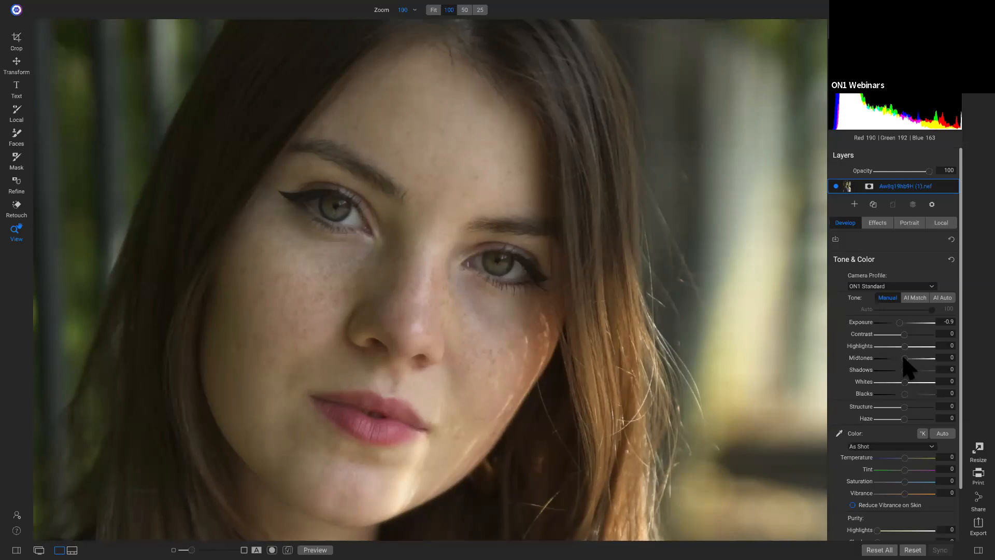
pyautogui.moveTo(906, 358); pyautogui.dragTo(915, 359)
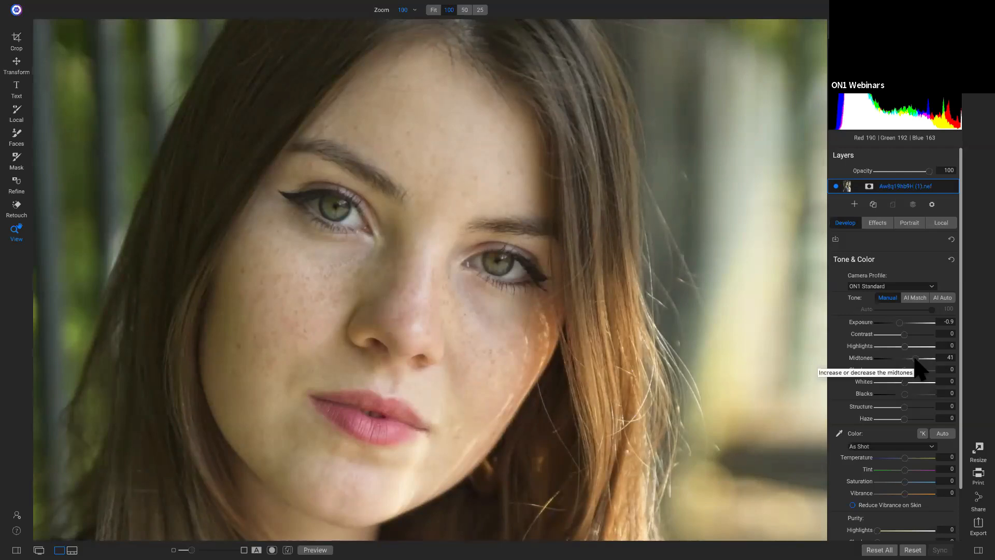
pyautogui.press('\\')
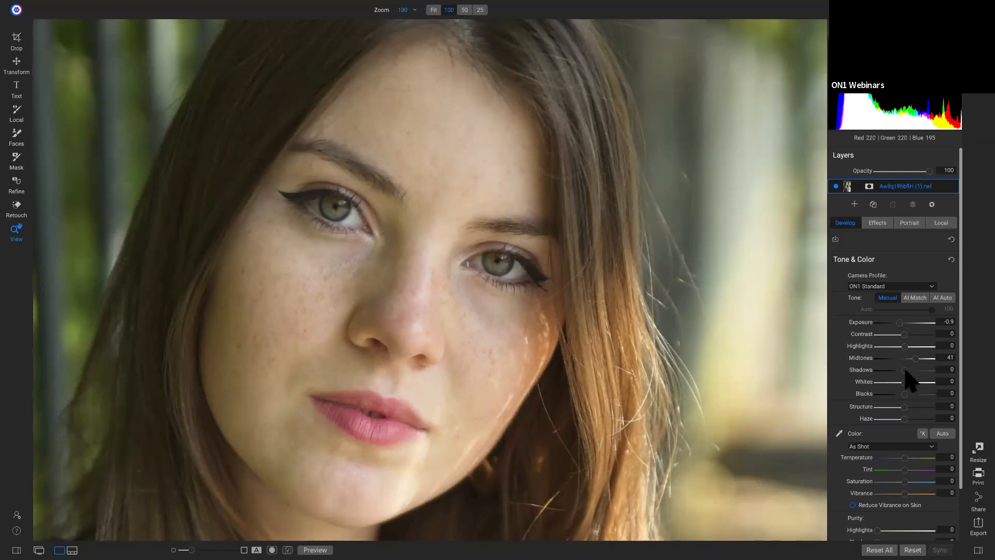
pyautogui.moveTo(906, 369); pyautogui.dragTo(906, 370)
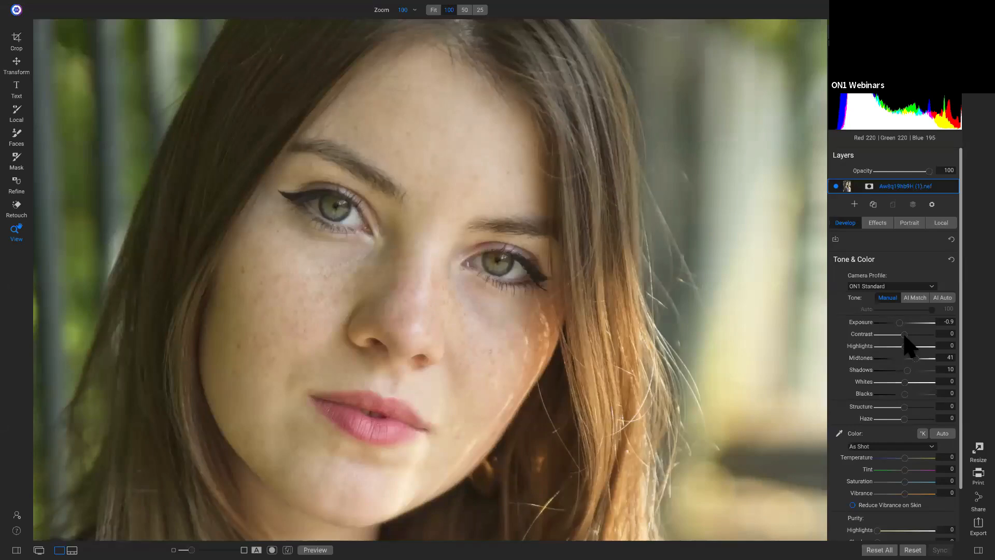
pyautogui.moveTo(905, 335); pyautogui.dragTo(911, 333)
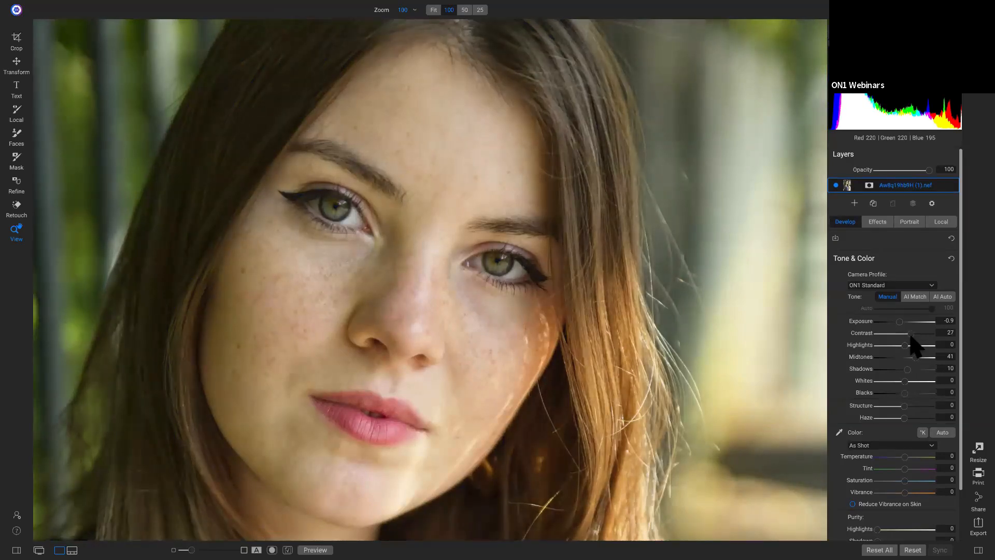
# Step: Compare the face up close with the original, and raise Midtones to 52 on the whole photo
pyautogui.click(400, 249)
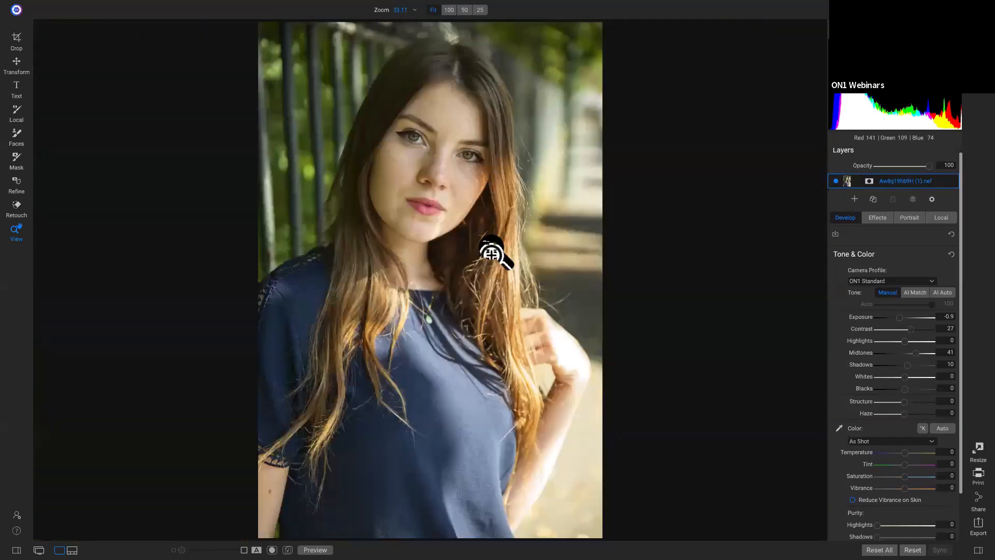
pyautogui.click(464, 144)
pyautogui.moveTo(459, 166); pyautogui.dragTo(471, 252)
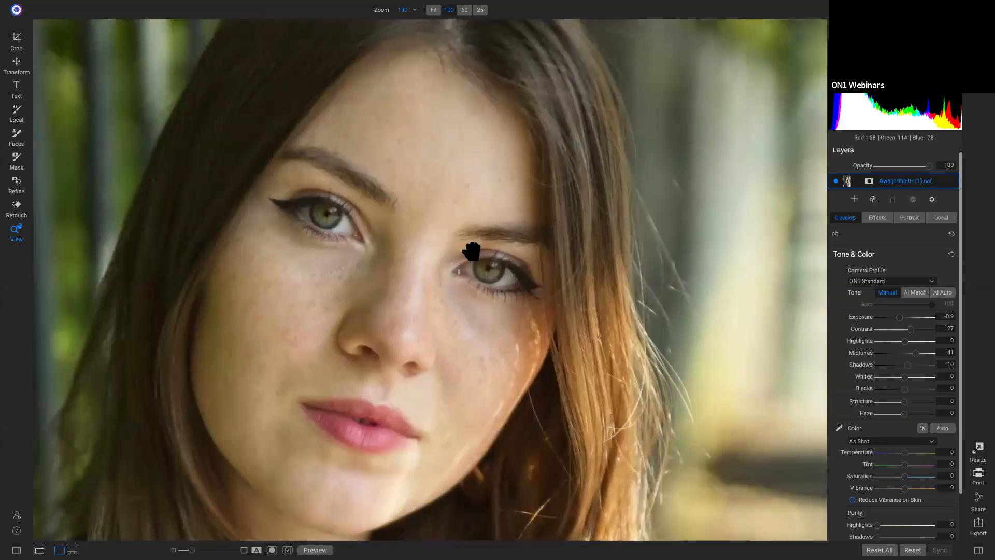
pyautogui.press('\\')
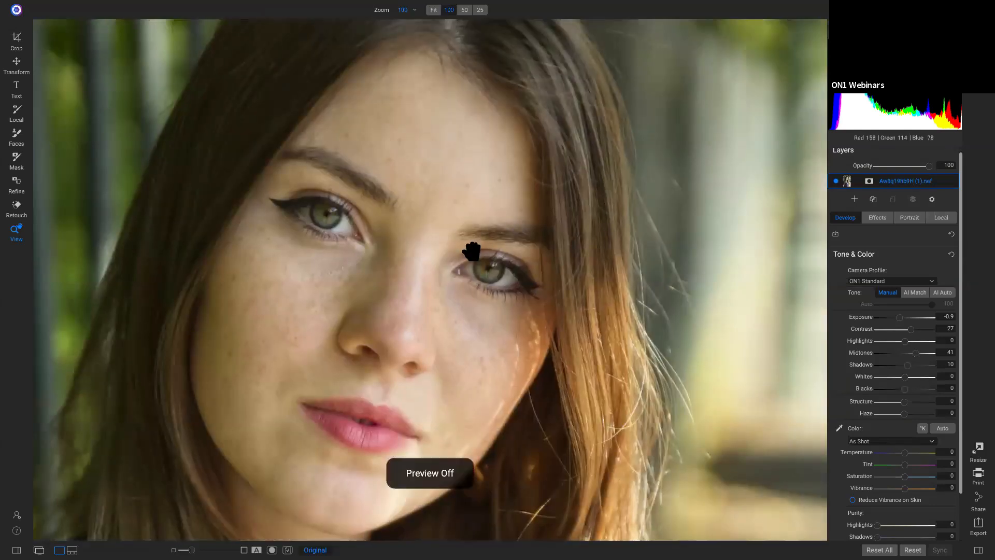
pyautogui.press('\\')
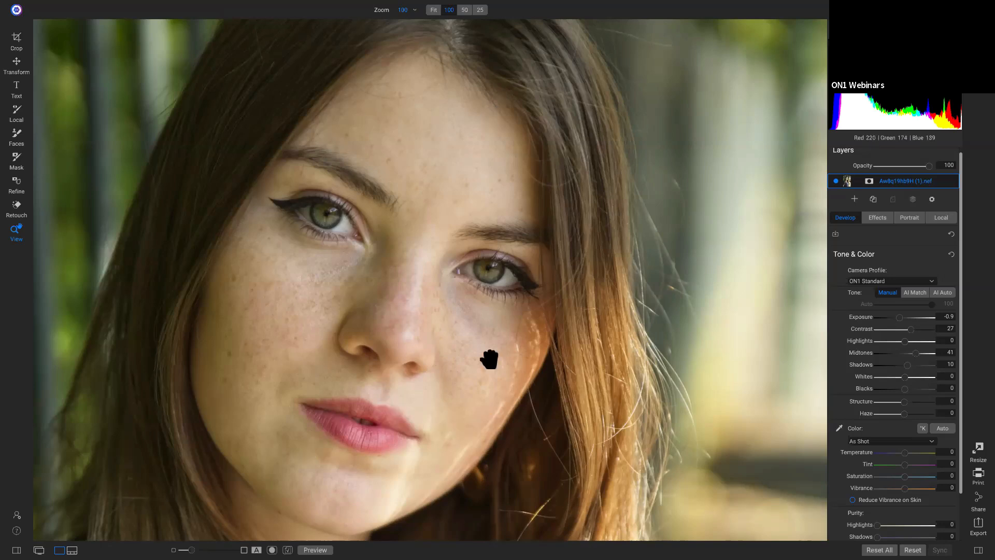
pyautogui.click(399, 276)
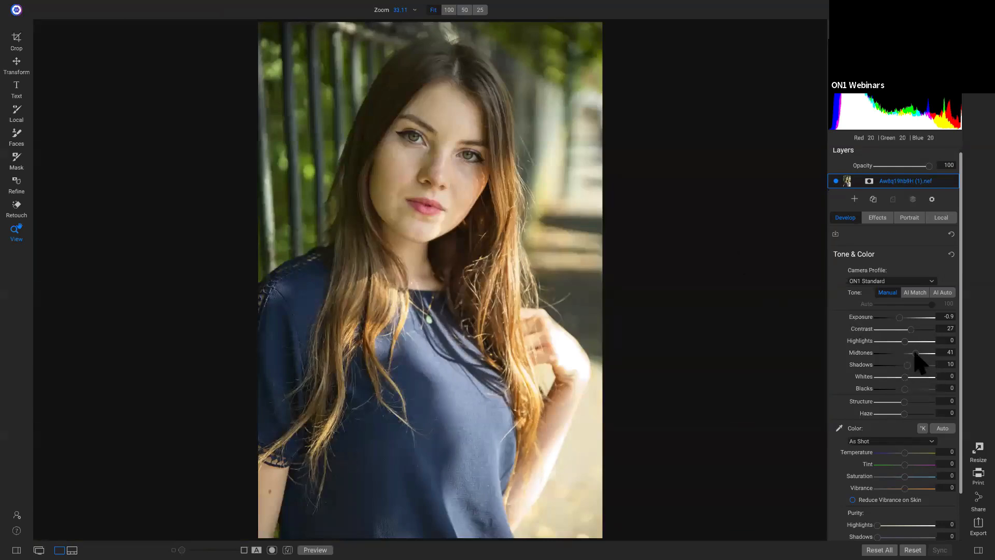
pyautogui.moveTo(915, 352); pyautogui.dragTo(919, 353)
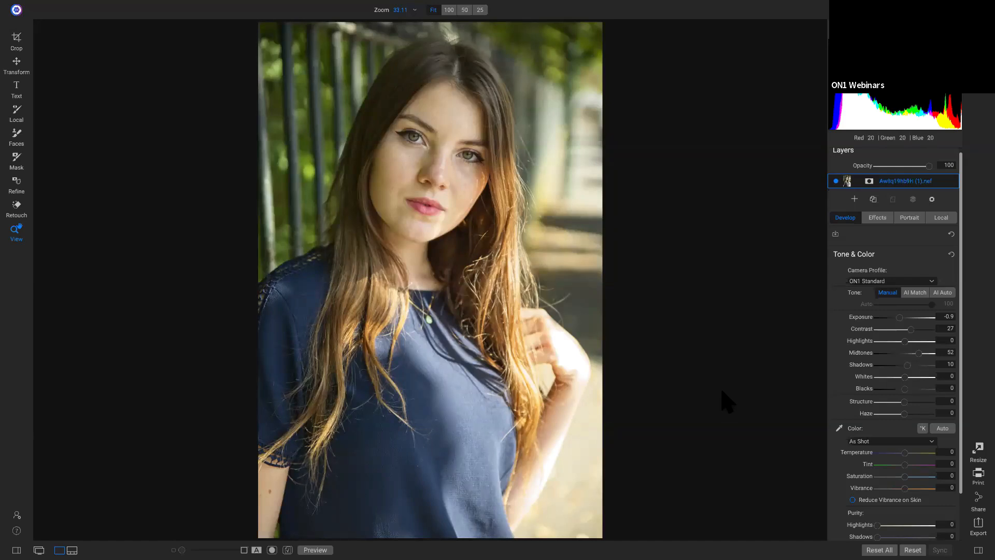
# Step: Start a Darken local adjustment and place a Center-shaped gradient mask over the woman's face
pyautogui.click(940, 219)
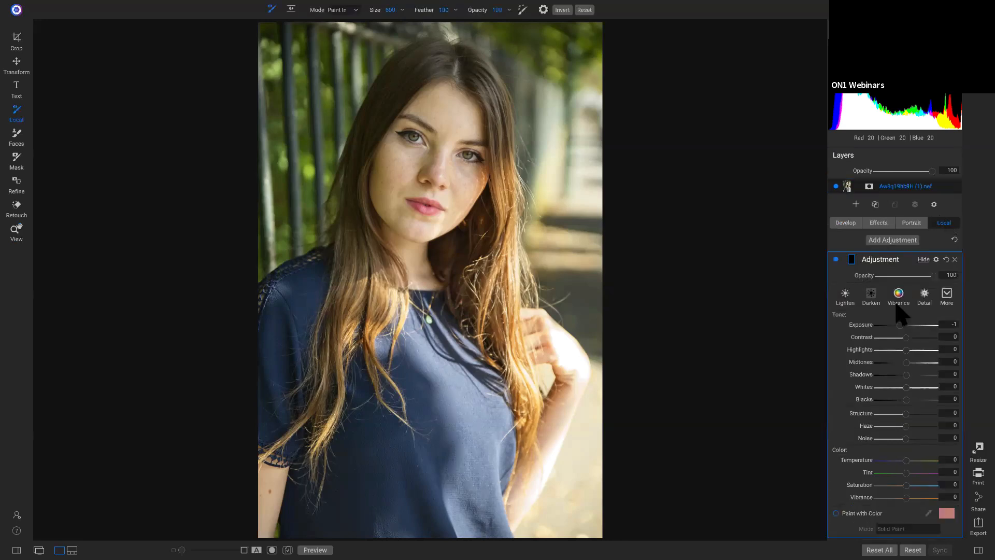
pyautogui.click(875, 299)
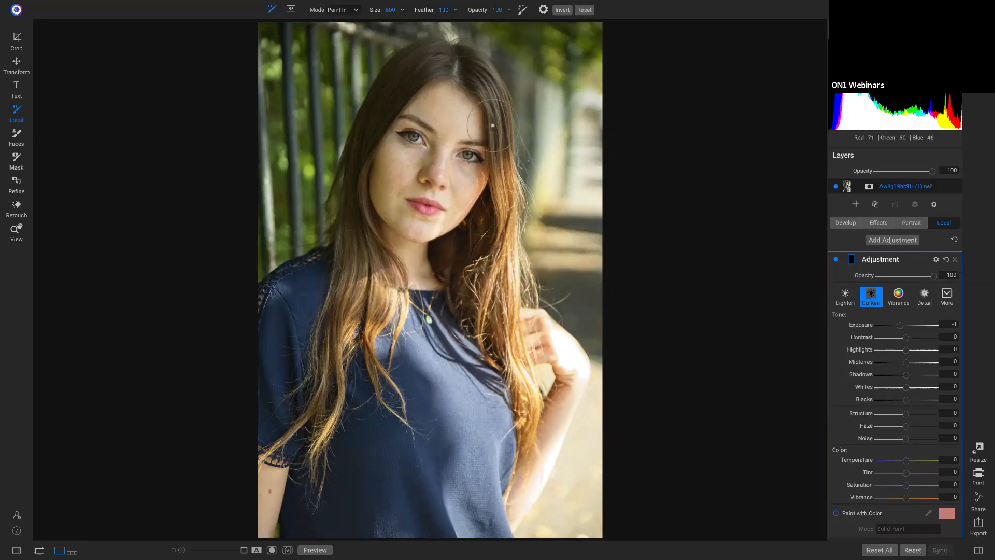
pyautogui.hotkey('shift', 'k')
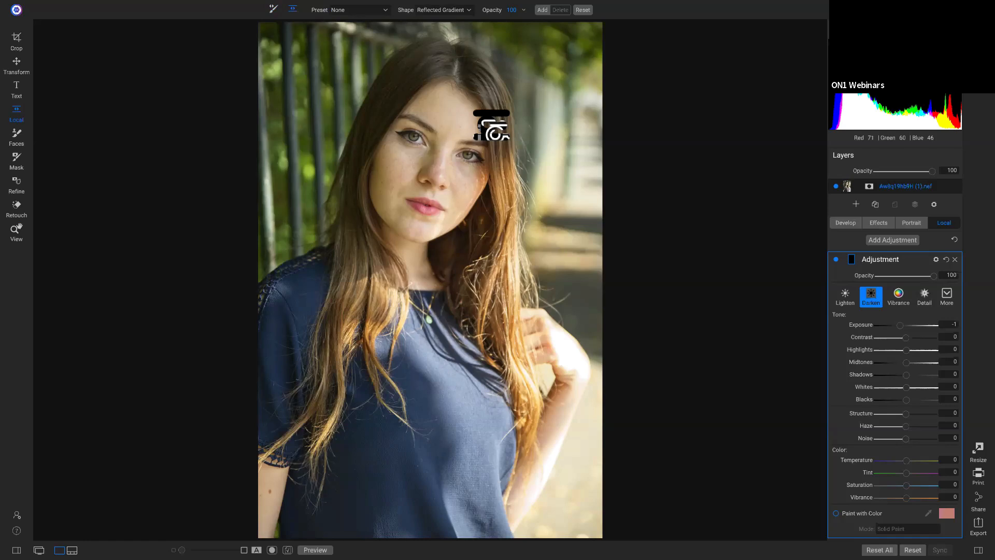
pyautogui.click(453, 9)
pyautogui.click(441, 18)
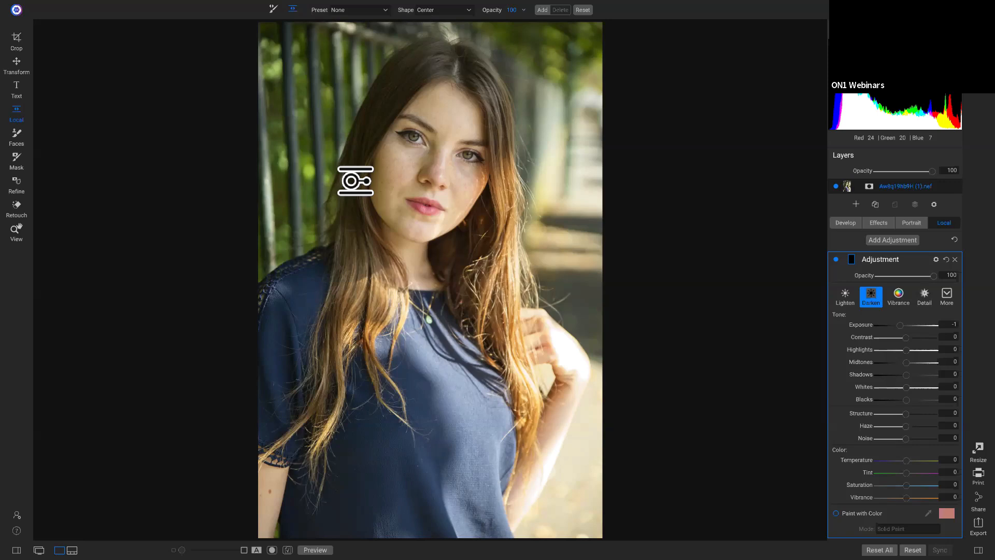
pyautogui.click(423, 148)
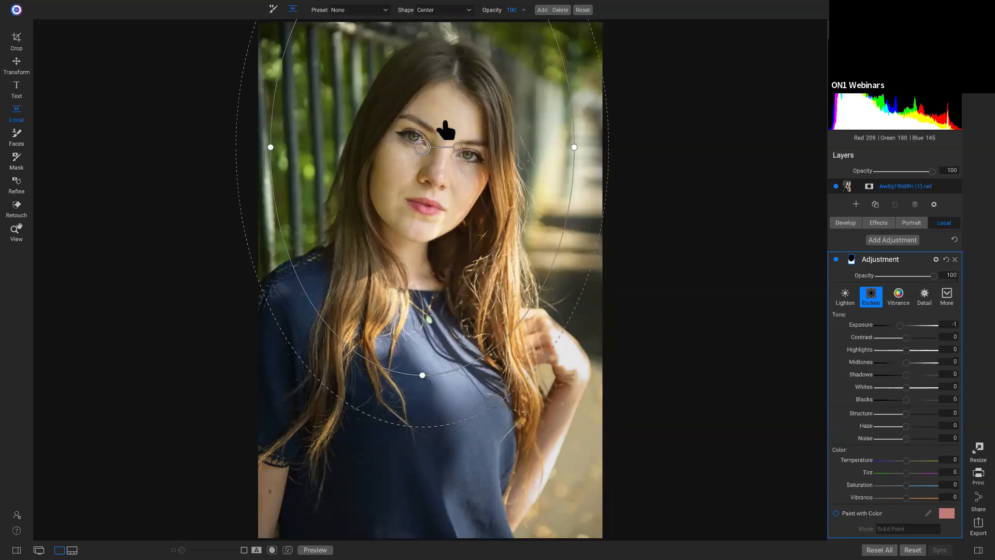
# Step: Resize, feather and reposition the gradient mask so the darkening surrounds the face and upper body
pyautogui.moveTo(527, 212); pyautogui.dragTo(451, 172)
pyautogui.moveTo(412, 144); pyautogui.dragTo(416, 139)
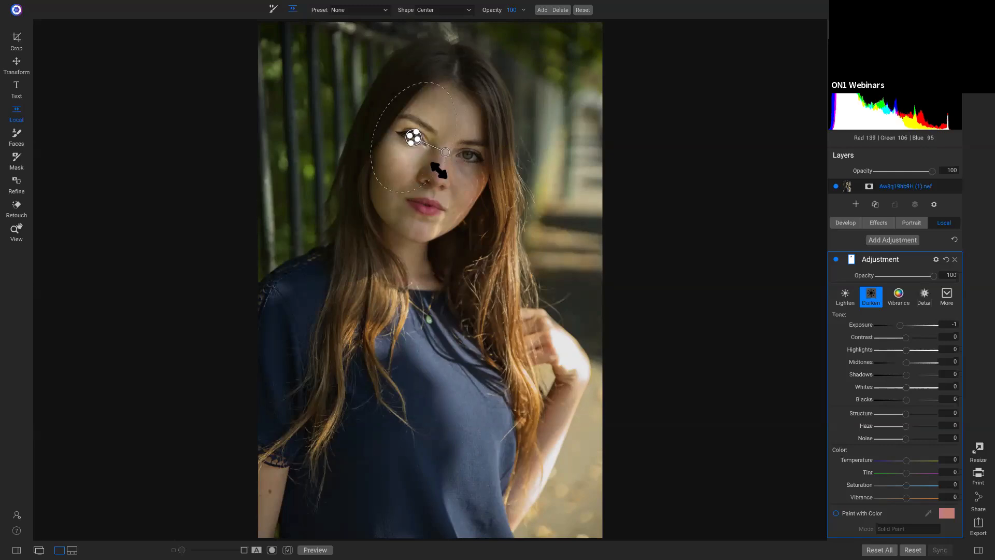
pyautogui.moveTo(436, 176); pyautogui.dragTo(520, 275)
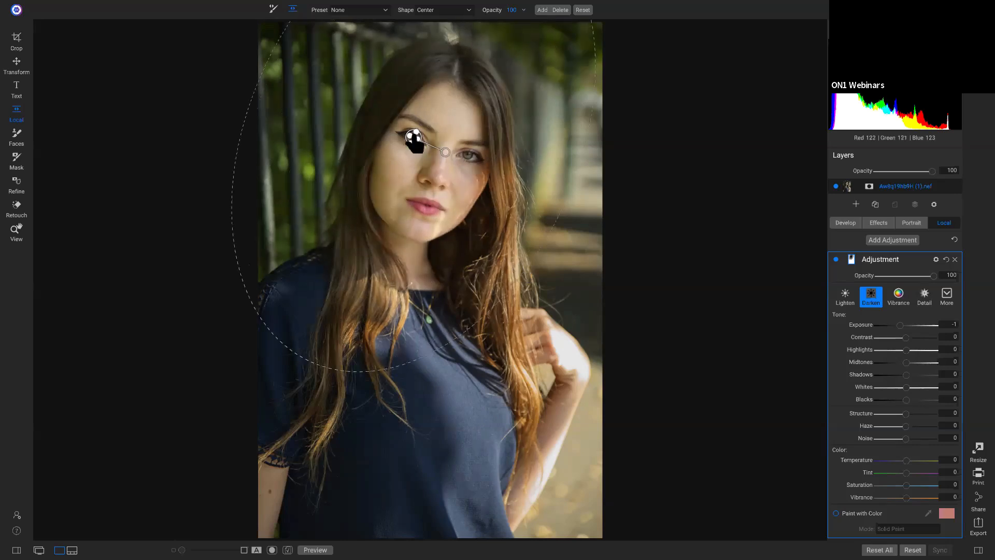
pyautogui.moveTo(413, 138); pyautogui.dragTo(427, 171)
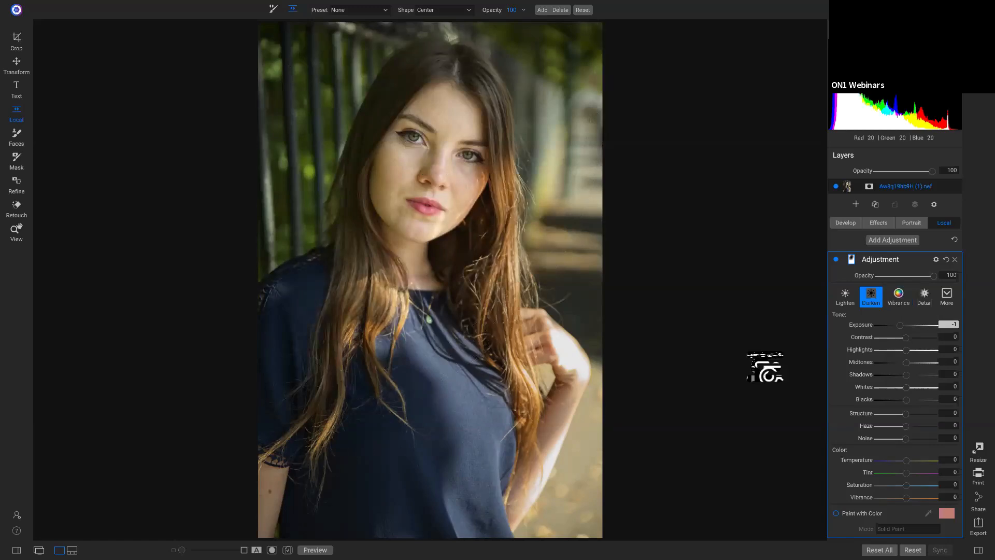
# Step: Inspect the bright arm at 100% zoom, and compare both the Darken adjustment and the whole edit off and on
pyautogui.press('z')
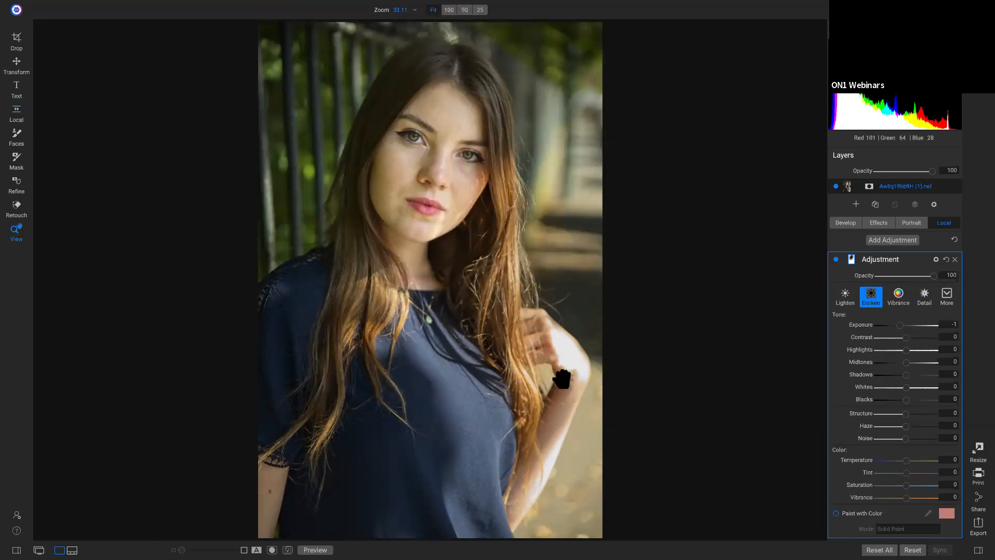
pyautogui.click(554, 373)
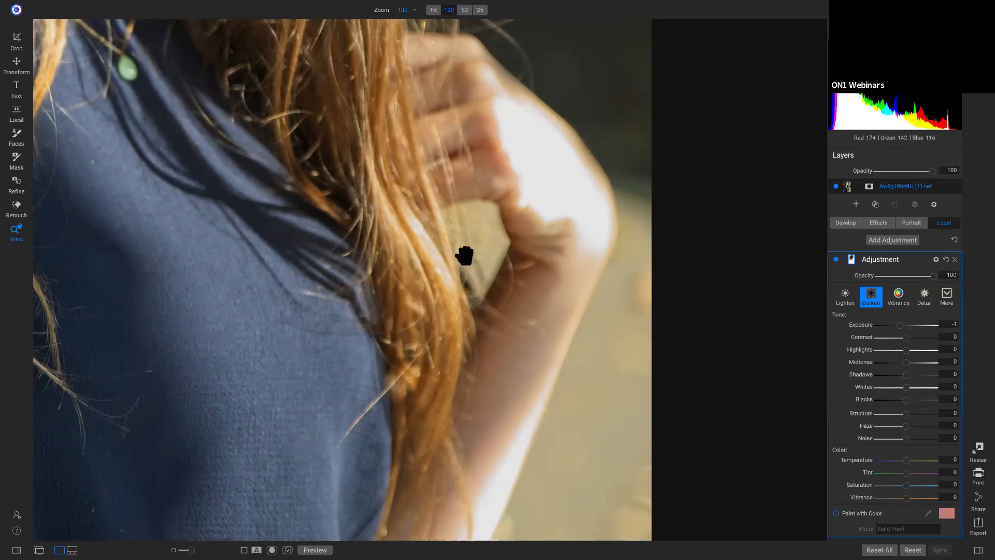
pyautogui.hotkey('ctrl', '0')
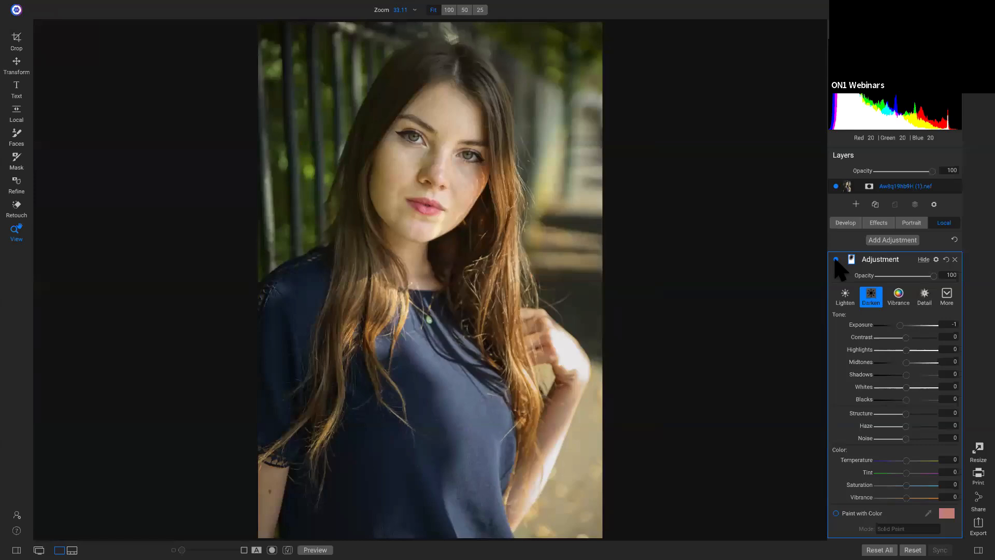
pyautogui.click(837, 259)
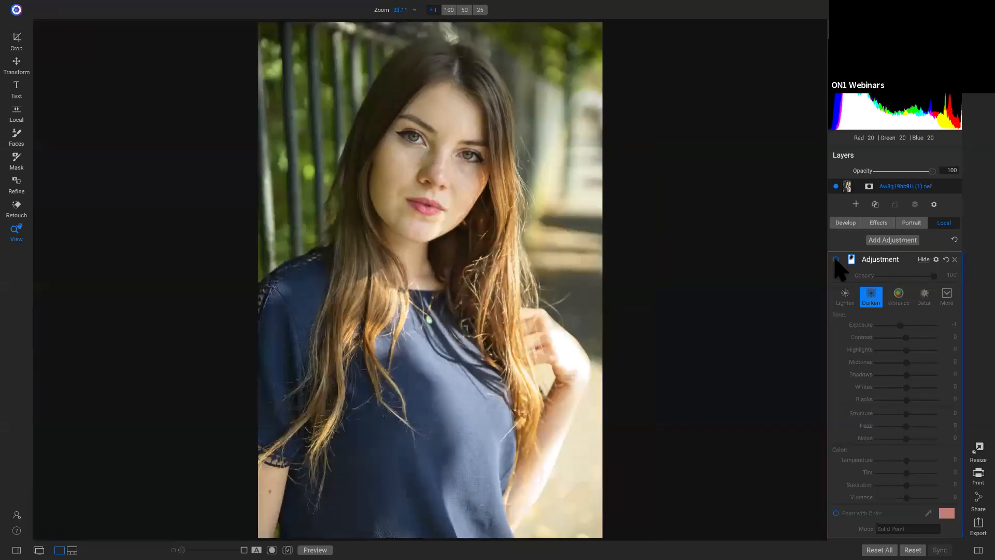
pyautogui.click(836, 259)
pyautogui.click(836, 259)
pyautogui.click(836, 259)
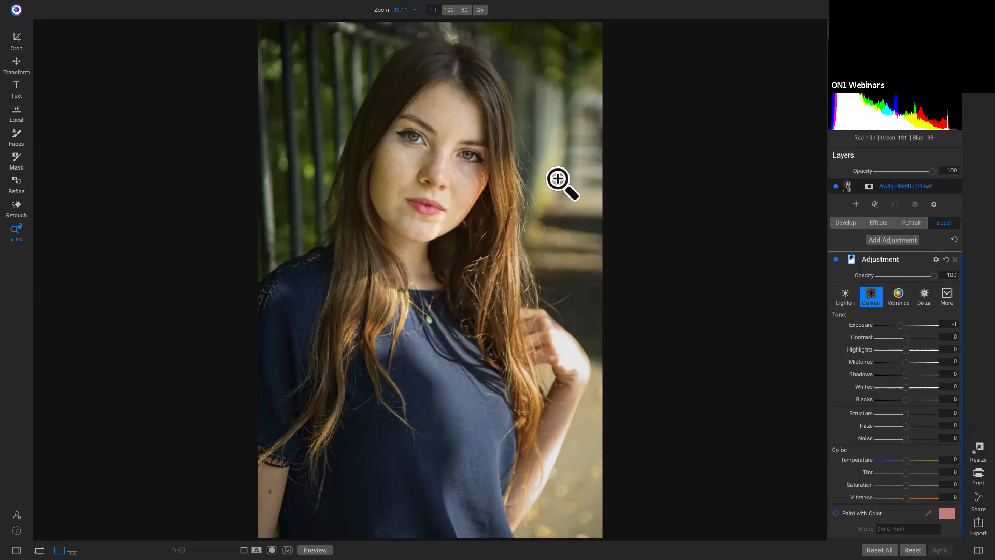
pyautogui.press('\\')
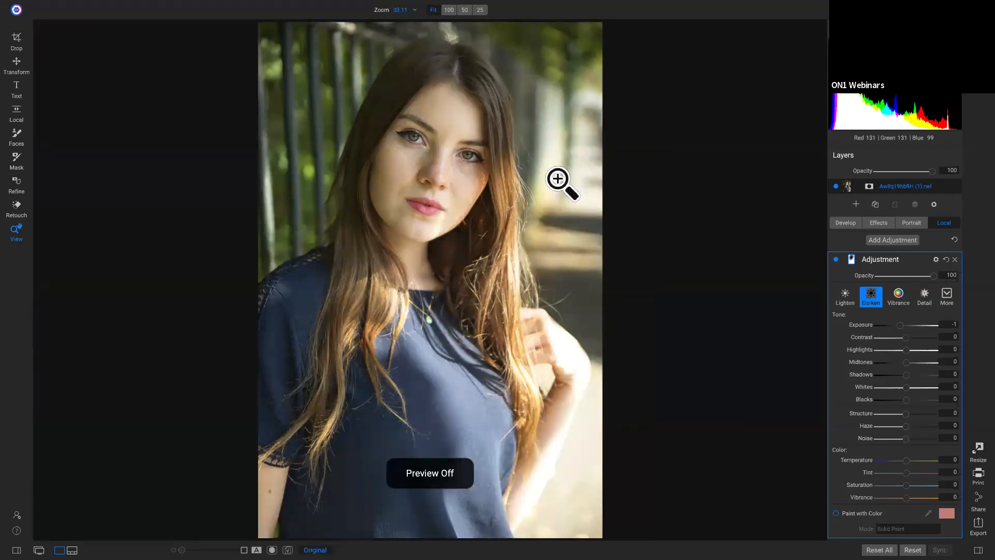
pyautogui.press('\\')
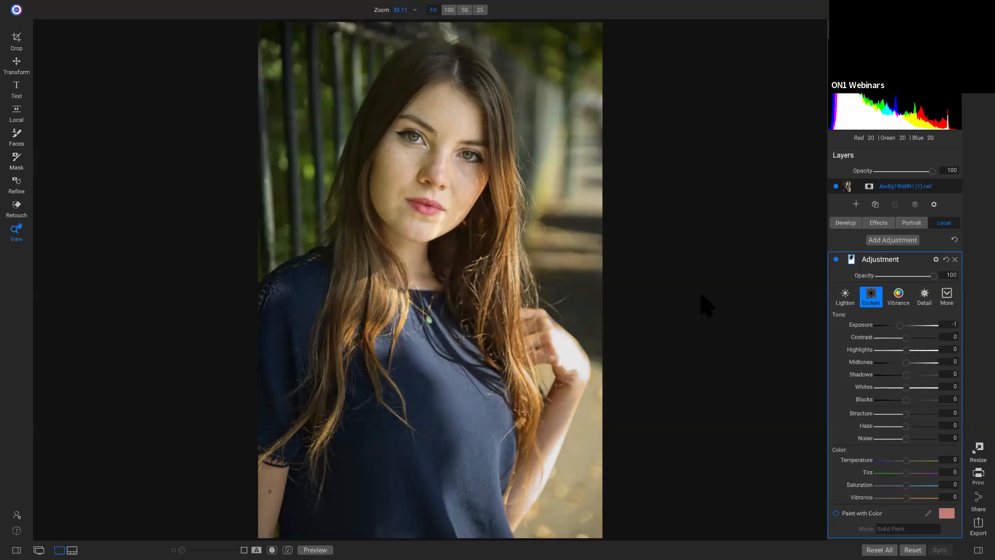
# Step: Add a Split Tone filter to the portrait and apply its Warm style
pyautogui.click(883, 223)
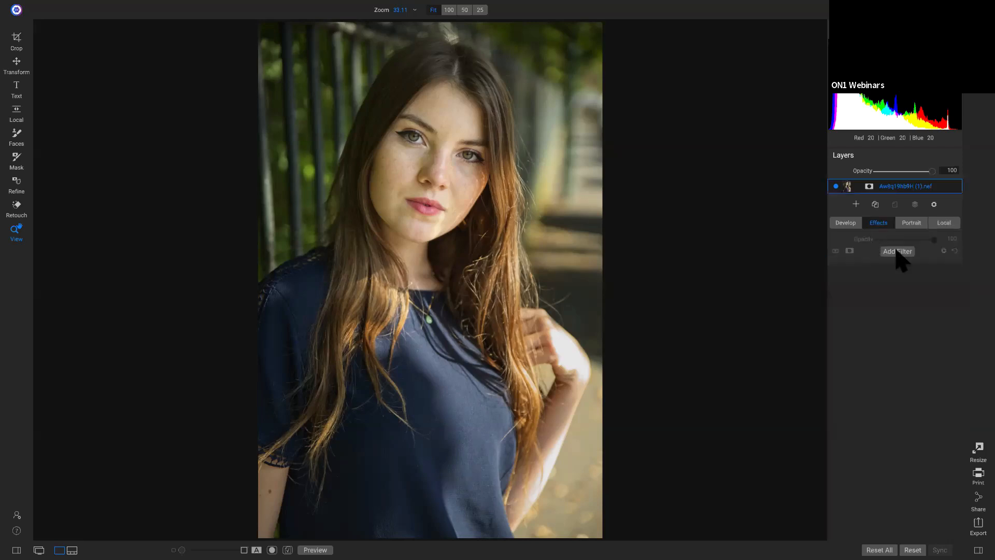
pyautogui.click(899, 252)
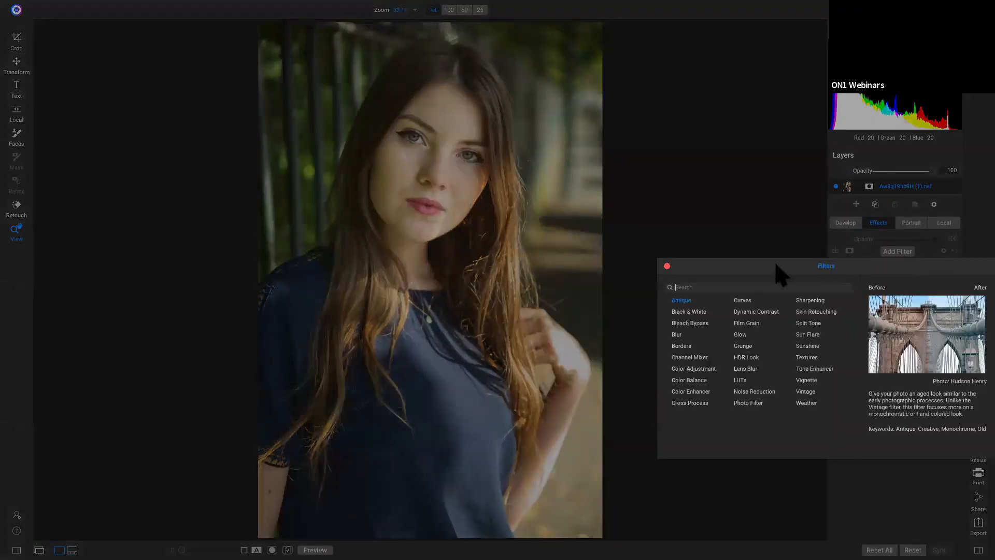
pyautogui.click(809, 325)
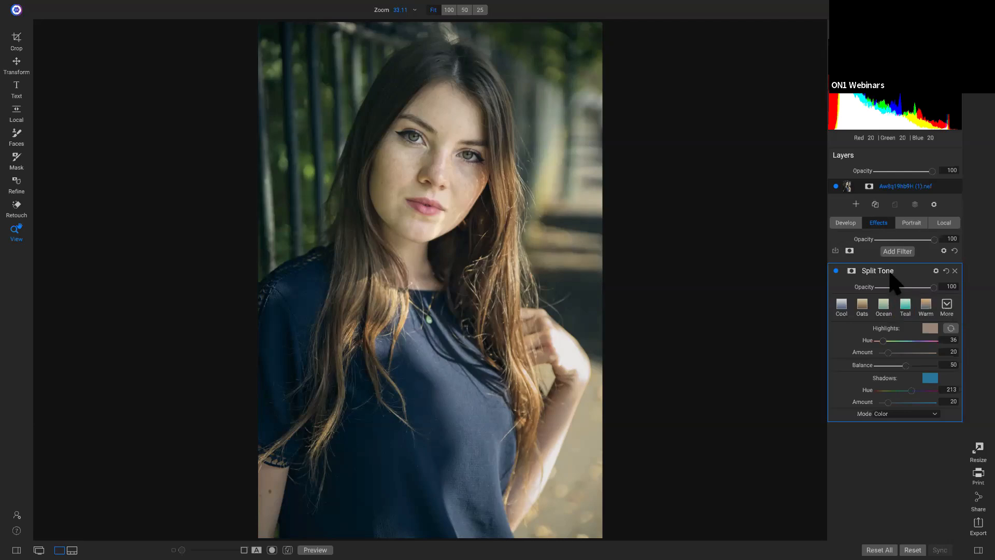
pyautogui.click(946, 307)
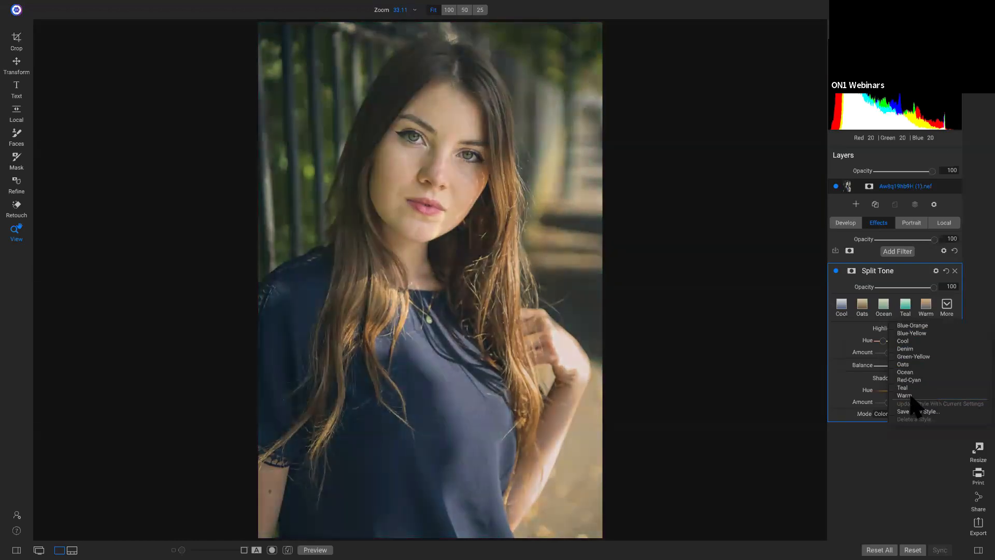
pyautogui.click(912, 396)
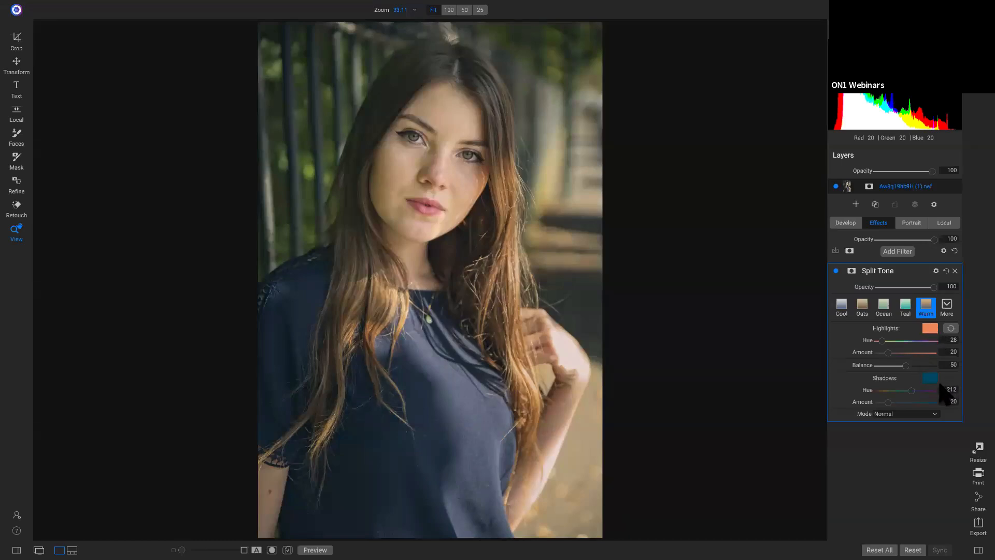
# Step: Try the Lighten blend mode on the Split Tone filter and compare the filter off and on
pyautogui.click(919, 414)
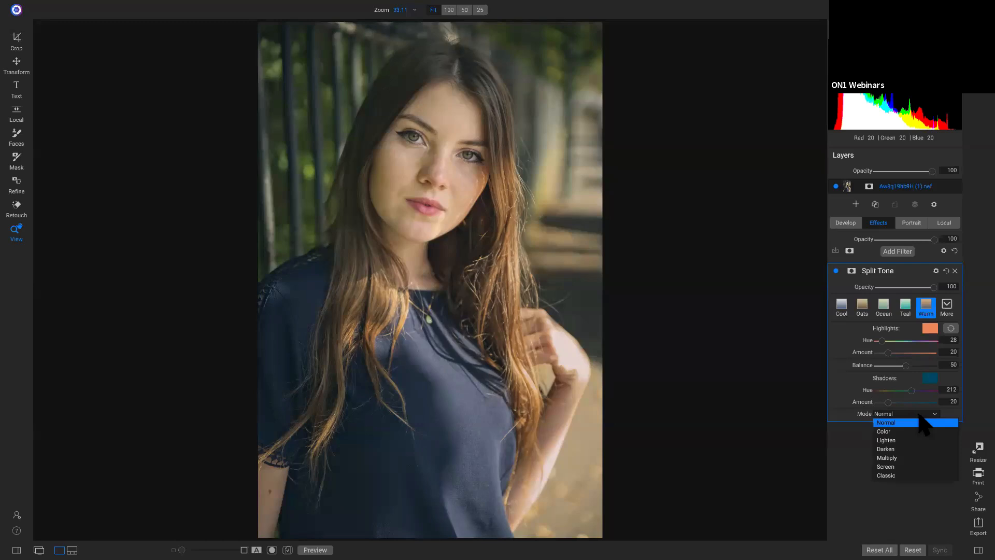
pyautogui.click(900, 441)
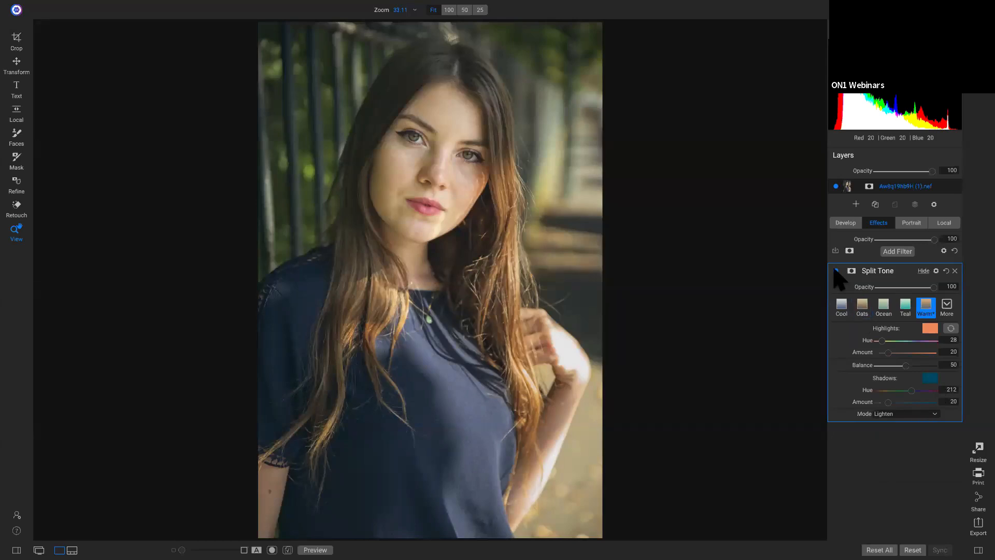
pyautogui.click(836, 271)
pyautogui.click(836, 271)
pyautogui.click(836, 271)
pyautogui.click(836, 271)
# Step: Set the Split Tone blend mode to Color, and compare both the filter and the whole edit off and on
pyautogui.click(930, 415)
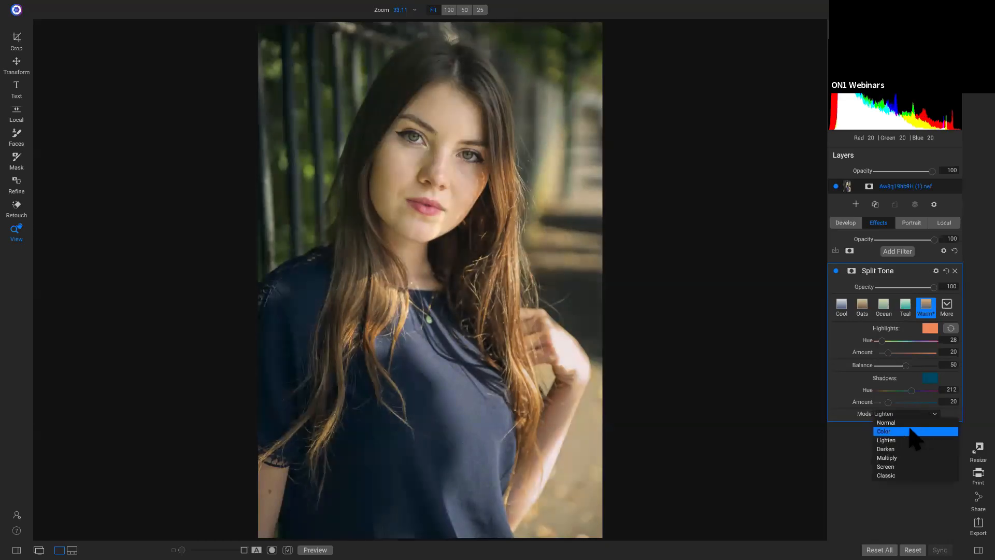
pyautogui.click(911, 430)
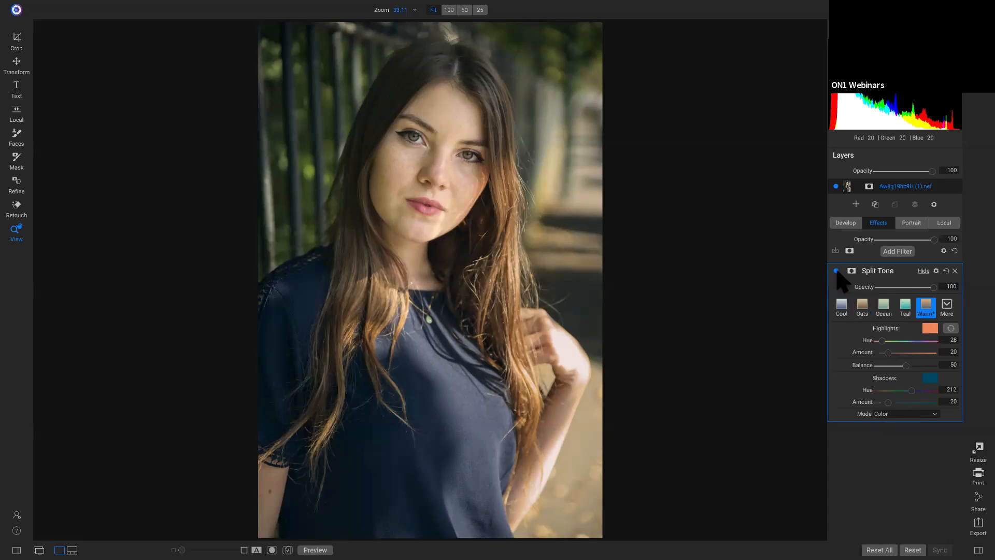
pyautogui.click(836, 270)
pyautogui.click(836, 271)
pyautogui.click(837, 270)
pyautogui.click(836, 270)
pyautogui.press('\\')
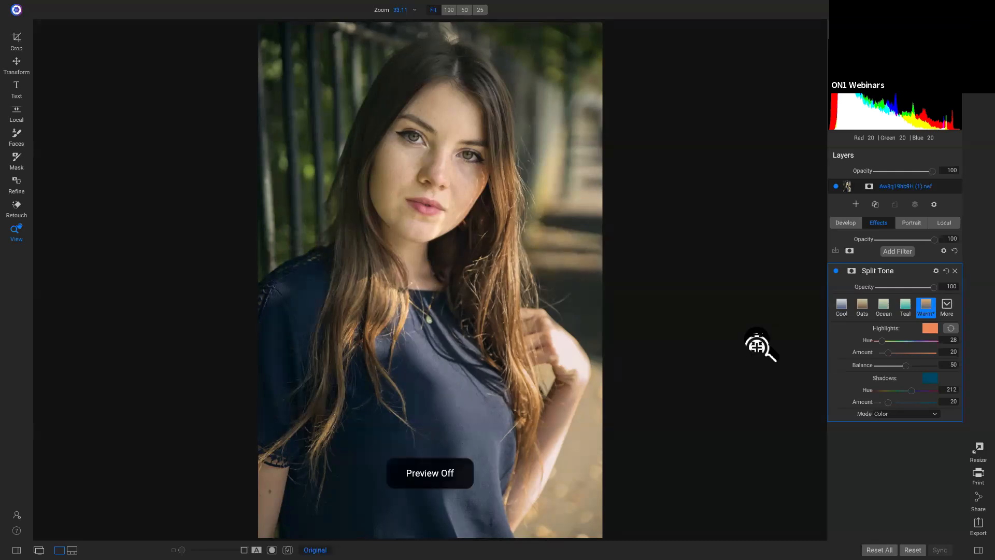
pyautogui.press('\\')
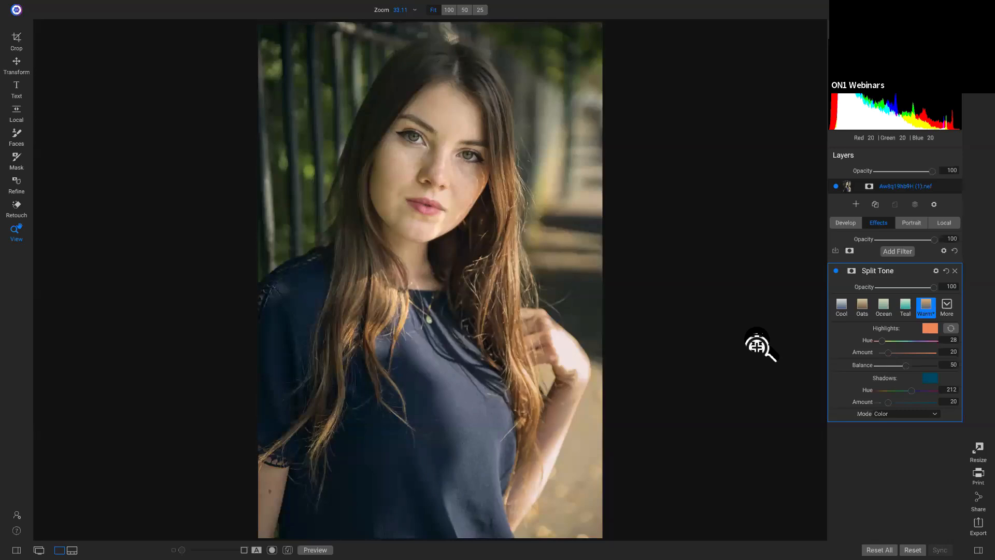
pyautogui.press('\\')
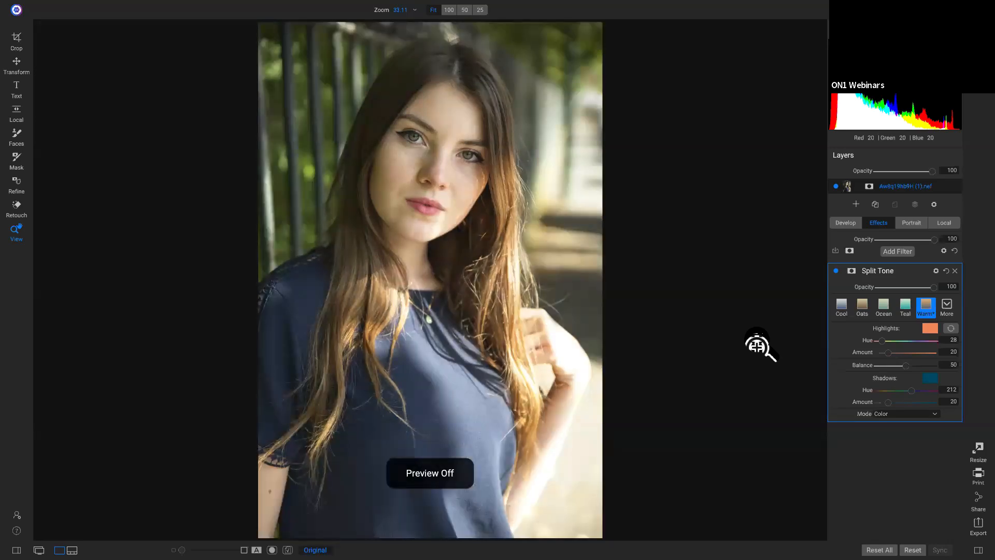
pyautogui.press('\\')
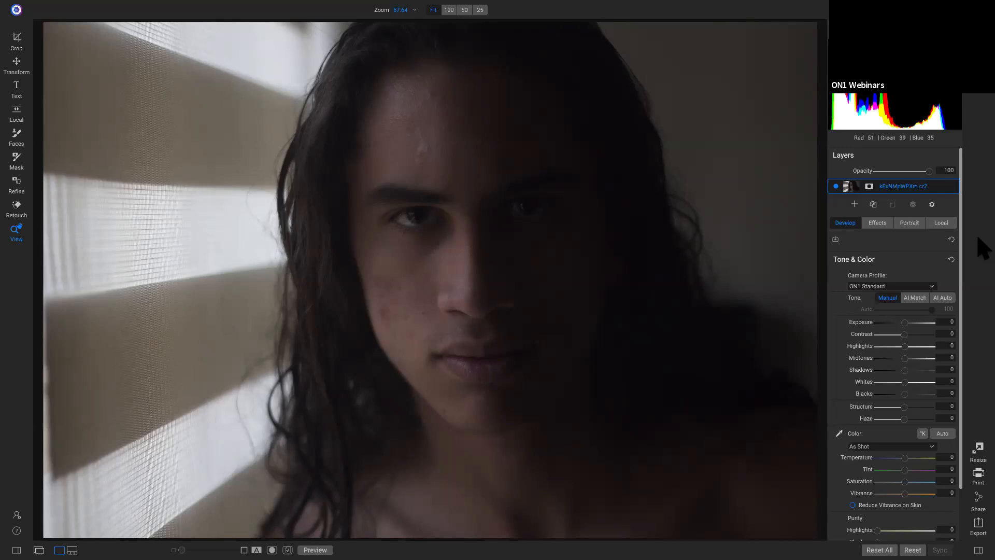
# Step: Set the camera profile of the dark window portrait to ON1 Neutral and compare it with the original
pyautogui.click(900, 286)
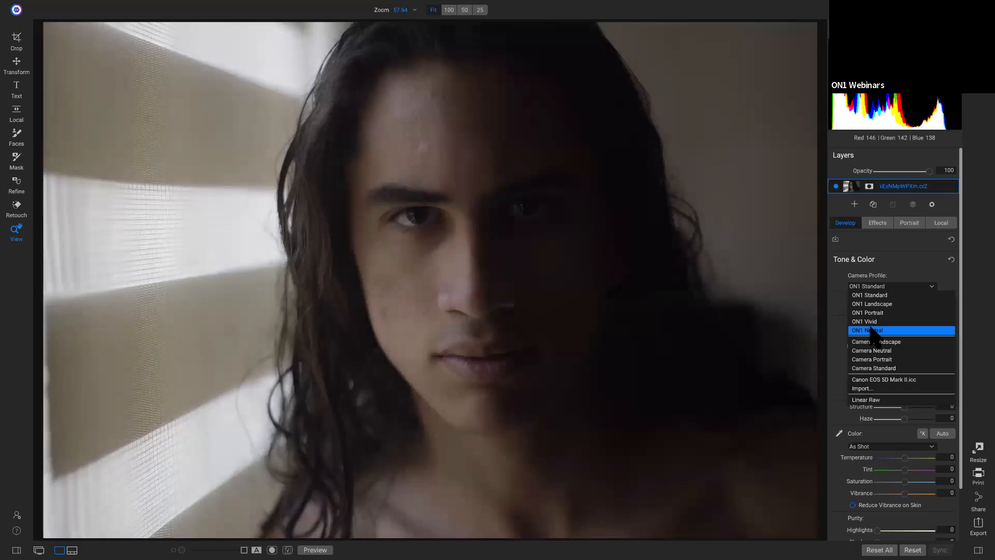
pyautogui.click(871, 330)
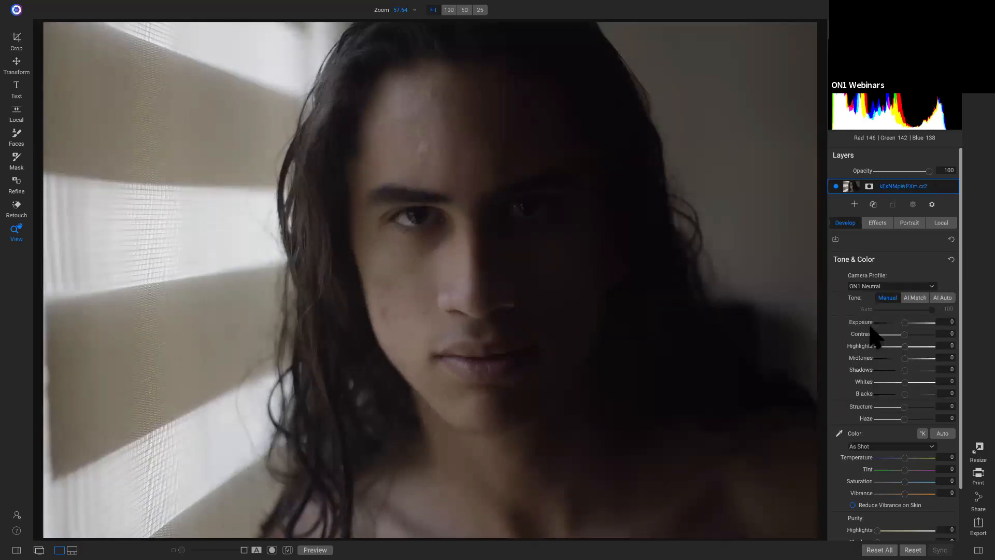
pyautogui.press('\\')
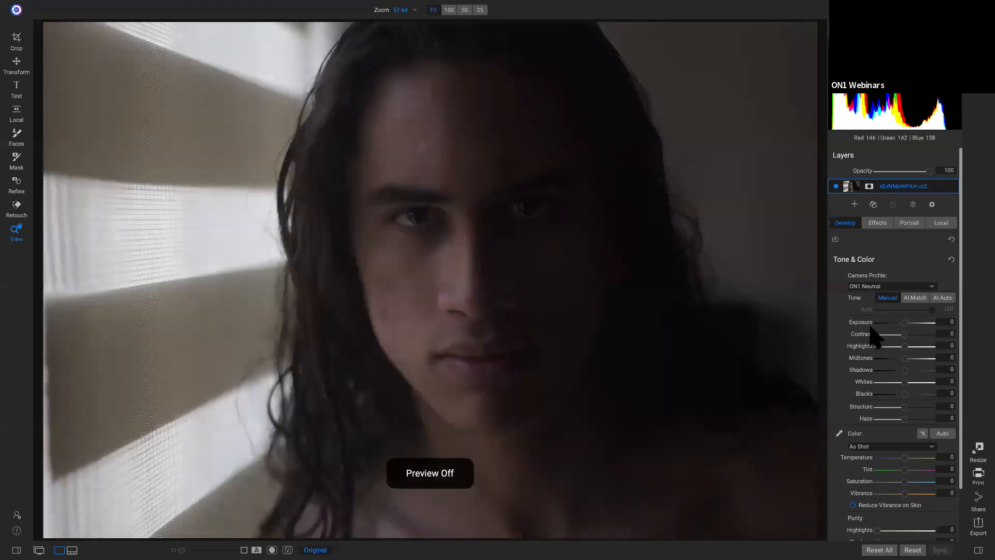
pyautogui.press('\\')
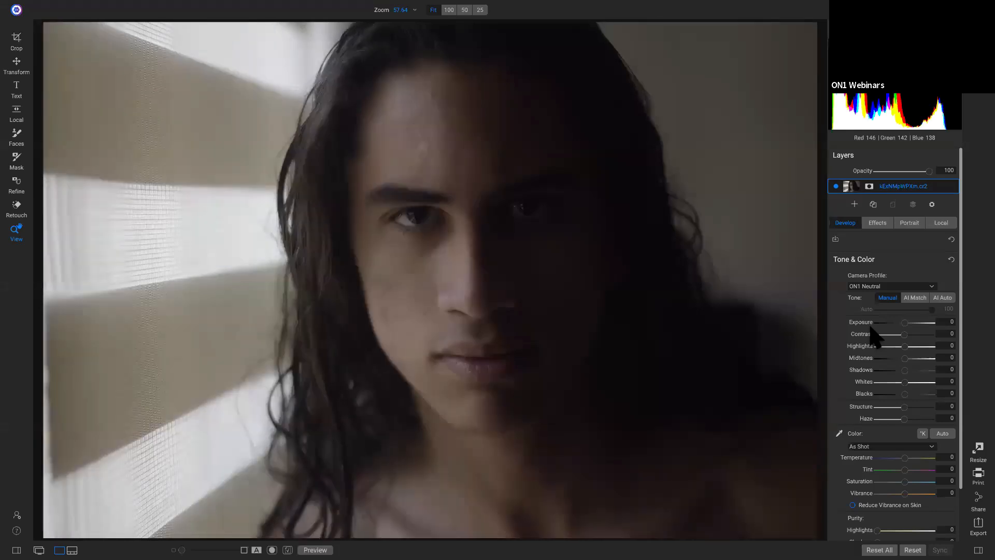
pyautogui.press('\\')
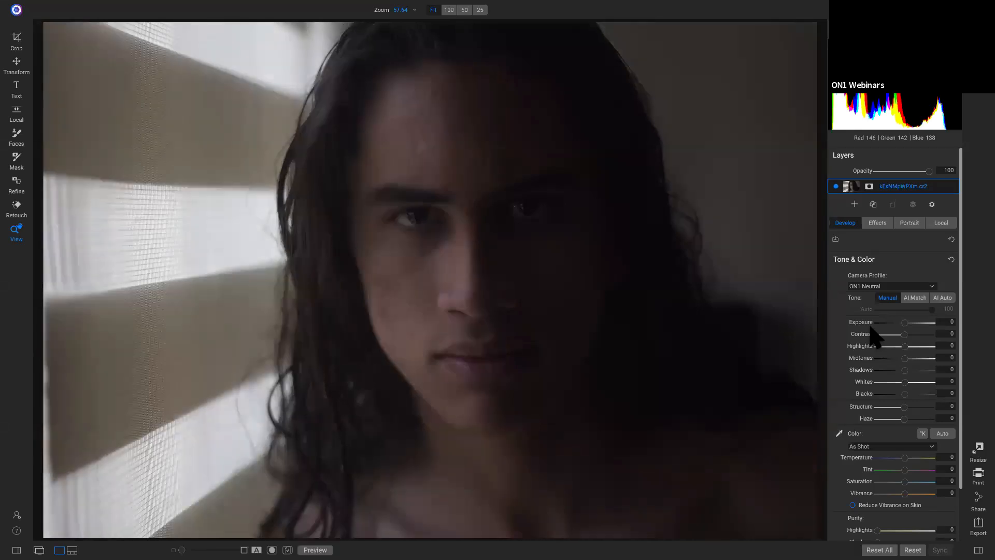
pyautogui.press('\\')
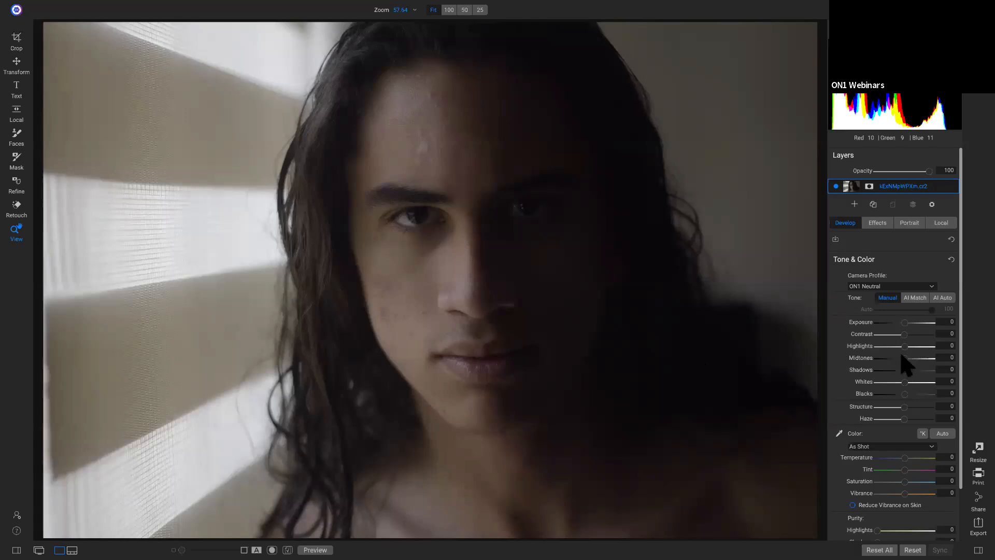
# Step: Set Midtones to 24, Contrast to 21, Shadows to 10 and Whites to 18, and compare with the original
pyautogui.moveTo(905, 357); pyautogui.dragTo(911, 358)
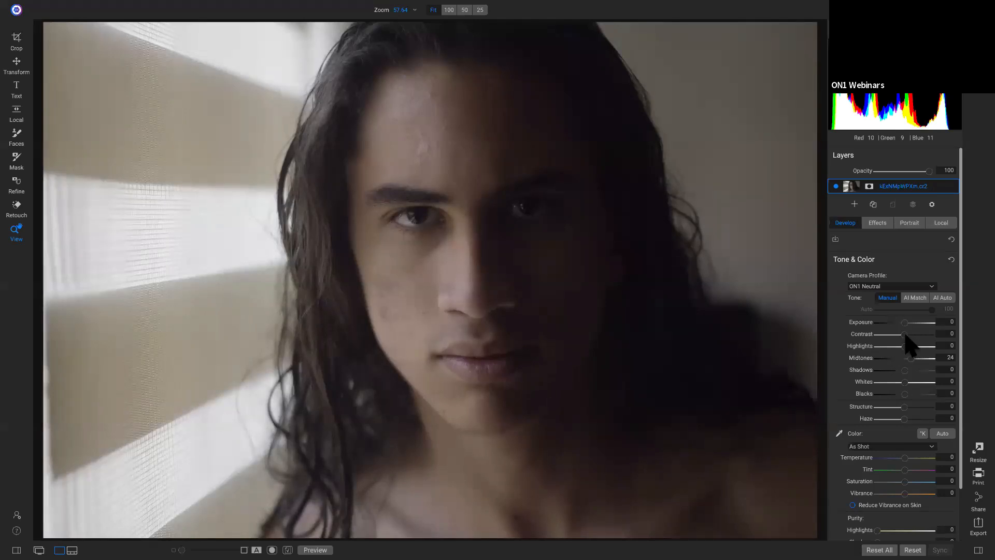
pyautogui.moveTo(906, 334); pyautogui.dragTo(911, 336)
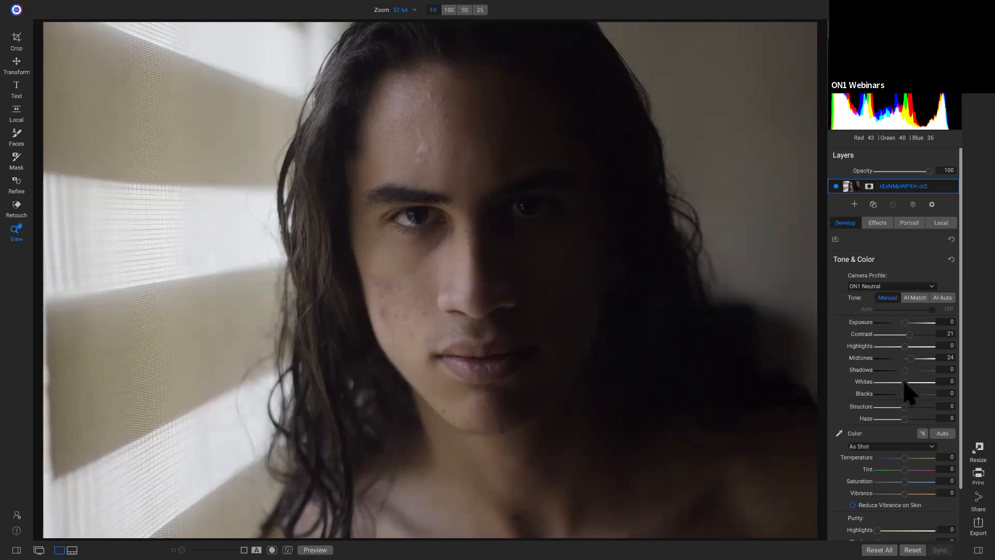
pyautogui.moveTo(905, 383); pyautogui.dragTo(908, 383)
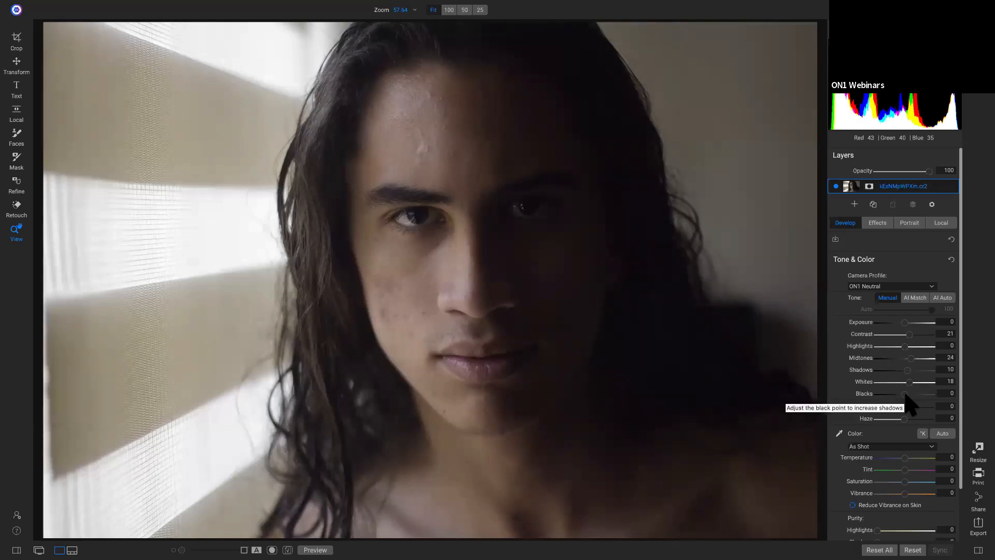
pyautogui.hotkey('ctrl', 'p')
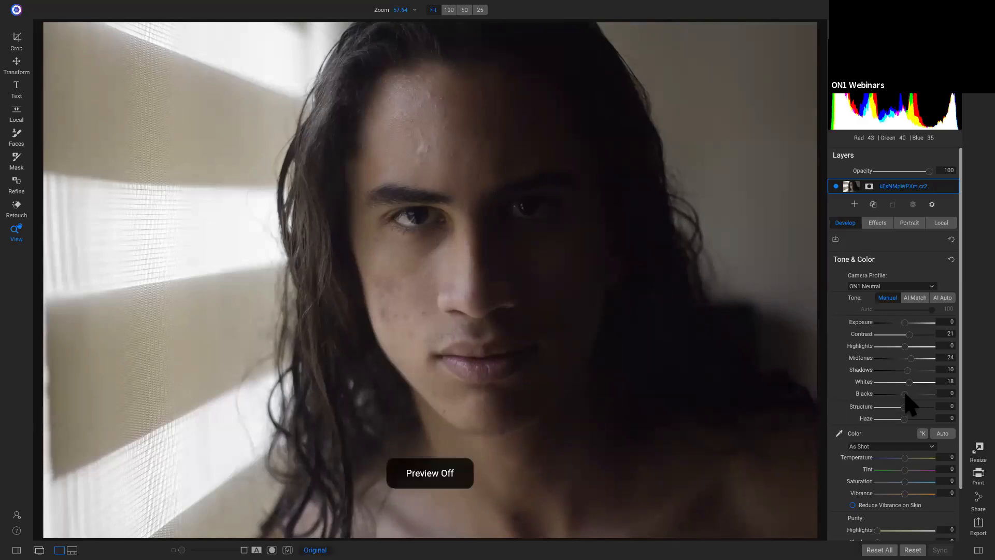
pyautogui.hotkey('ctrl', 'p')
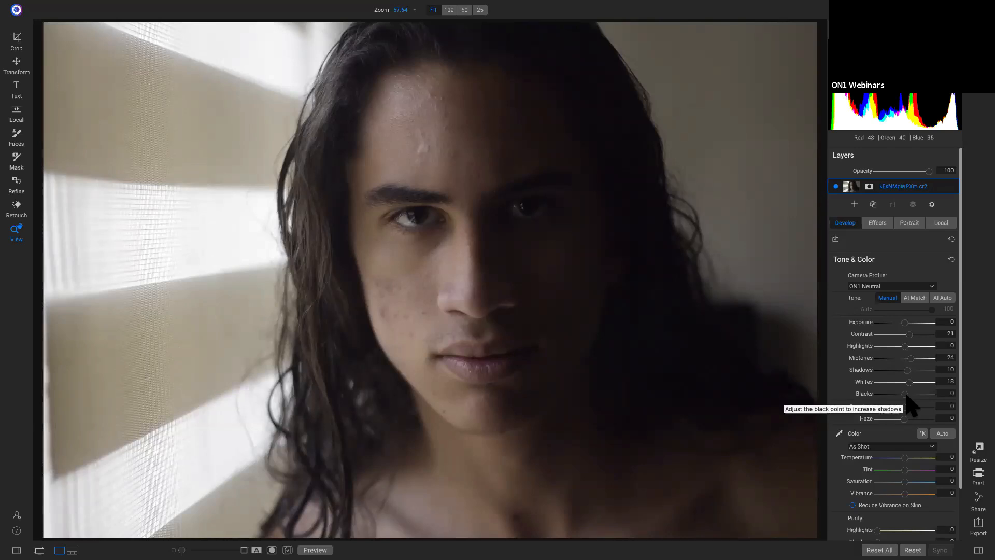
# Step: Start a Darken local adjustment and place a vertical Reflected Gradient mask over the lit side of the man's face
pyautogui.click(942, 223)
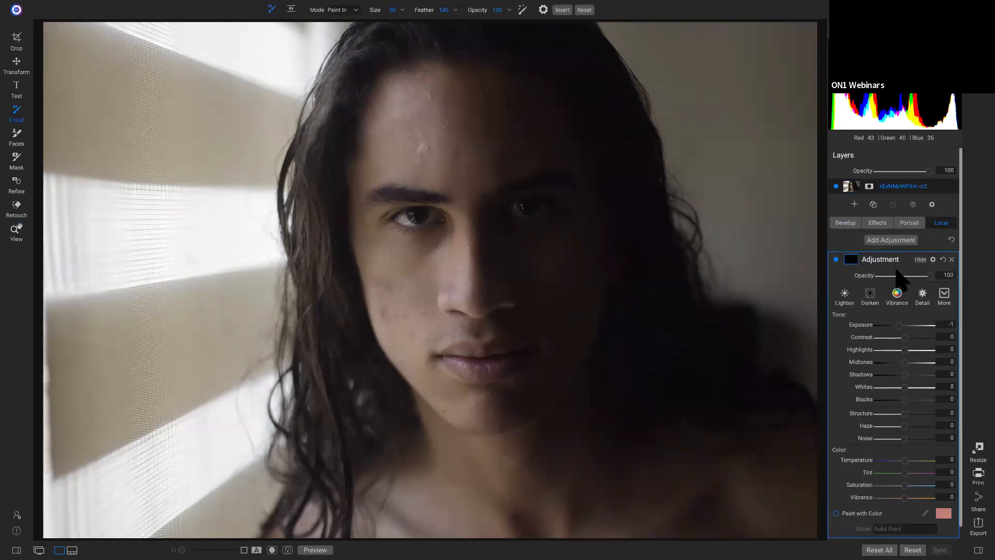
pyautogui.click(925, 258)
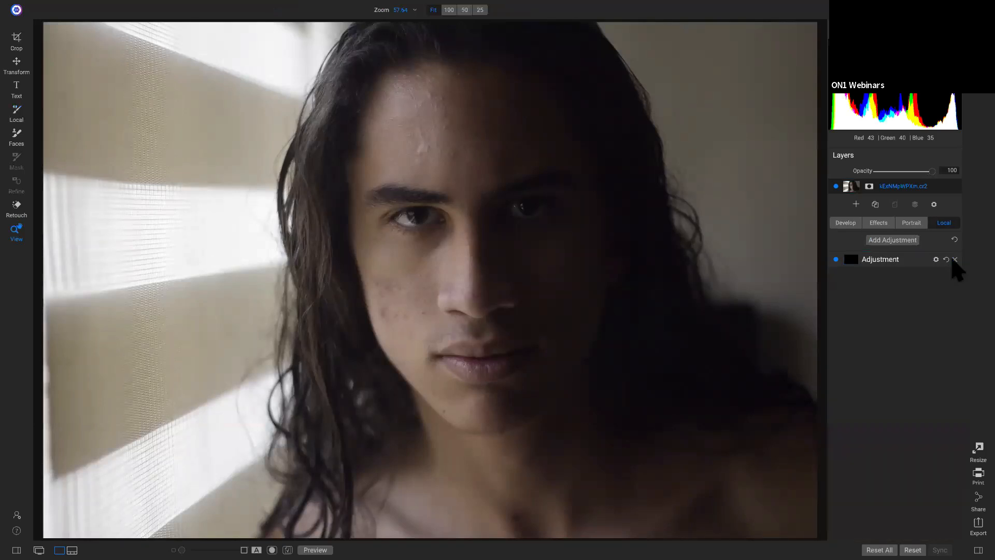
pyautogui.click(920, 259)
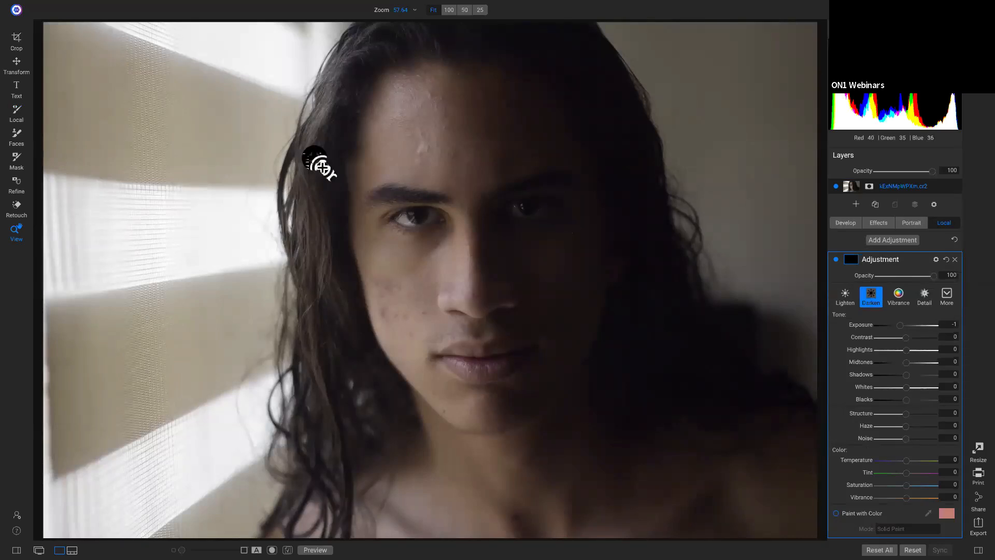
pyautogui.press('g')
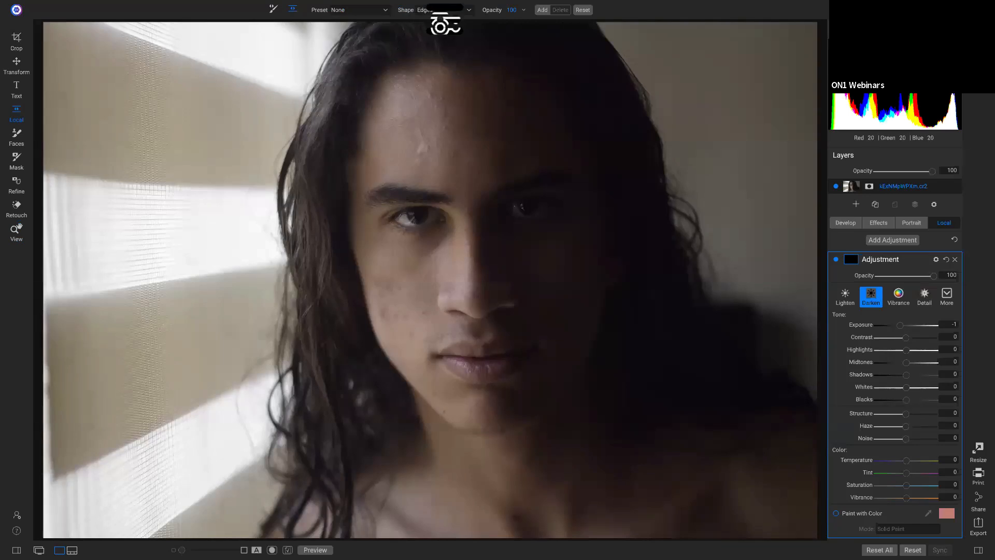
pyautogui.click(445, 11)
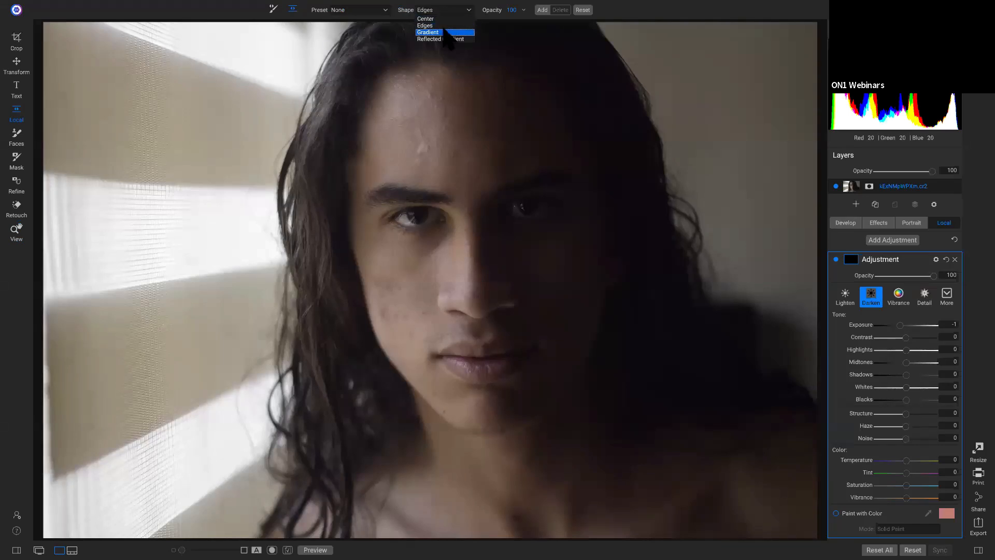
pyautogui.click(440, 39)
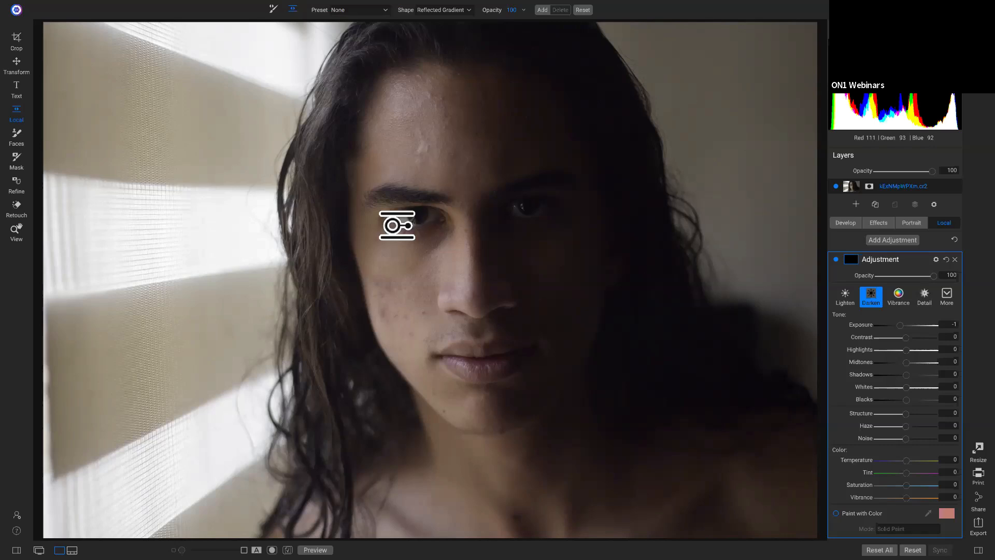
pyautogui.click(398, 226)
pyautogui.moveTo(434, 228); pyautogui.dragTo(400, 203)
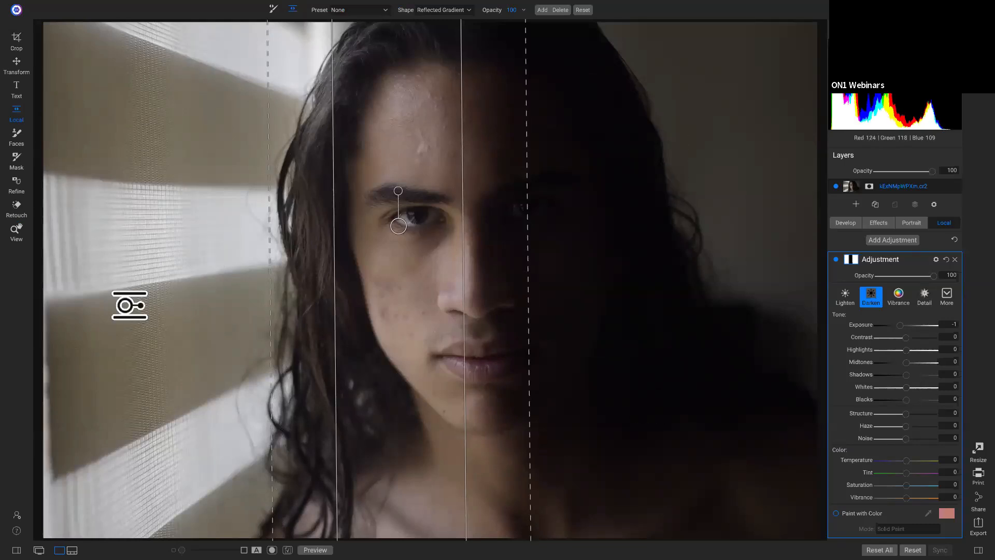
# Step: Widen the reflected gradient slightly and extend its feather on both sides, and compare the Darken adjustment off and on
pyautogui.moveTo(466, 282); pyautogui.dragTo(471, 283)
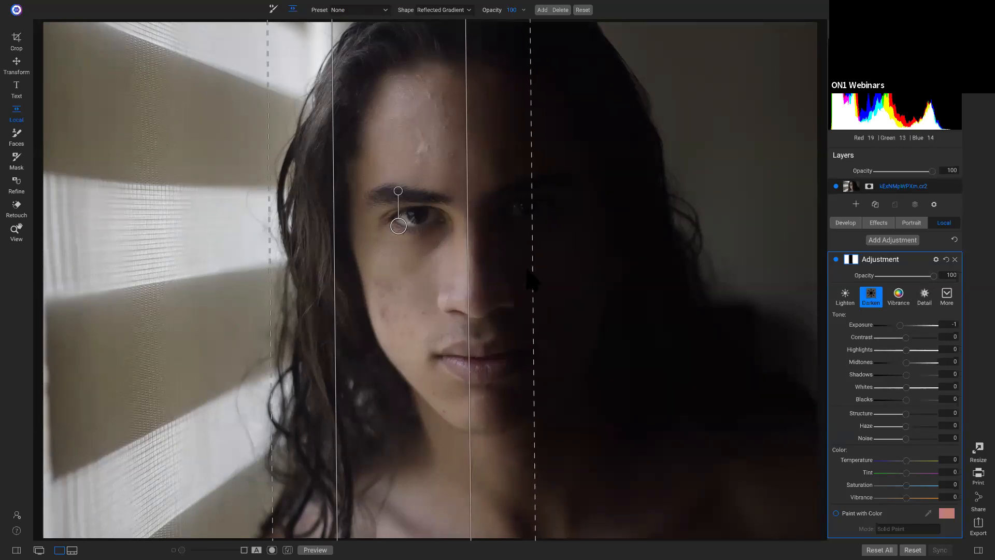
pyautogui.moveTo(532, 270); pyautogui.dragTo(586, 266)
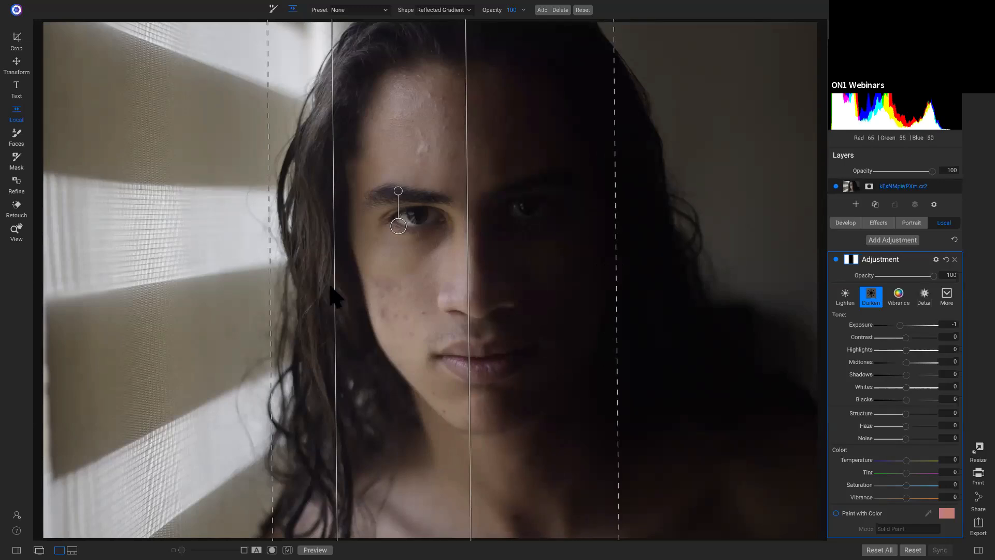
pyautogui.moveTo(269, 296); pyautogui.dragTo(99, 304)
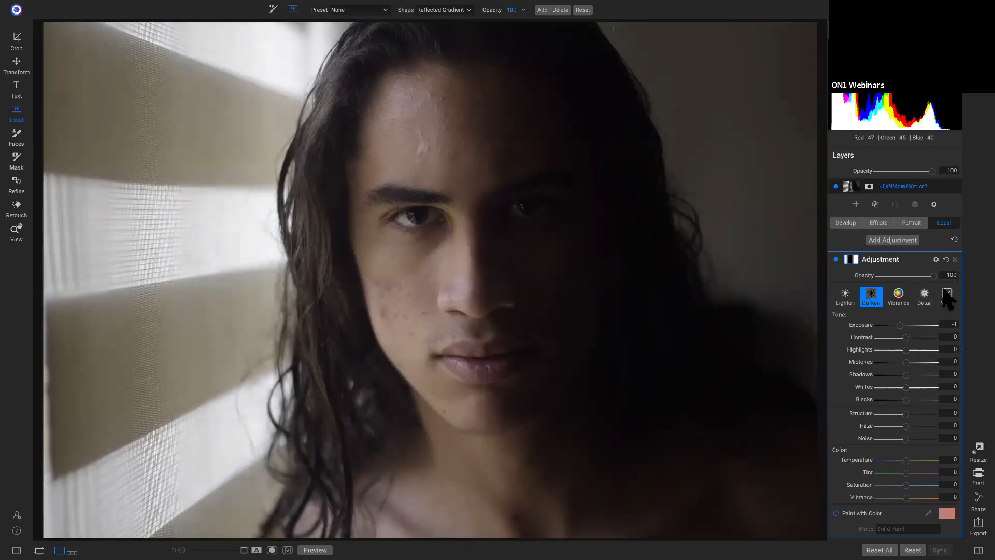
pyautogui.click(837, 259)
pyautogui.click(836, 259)
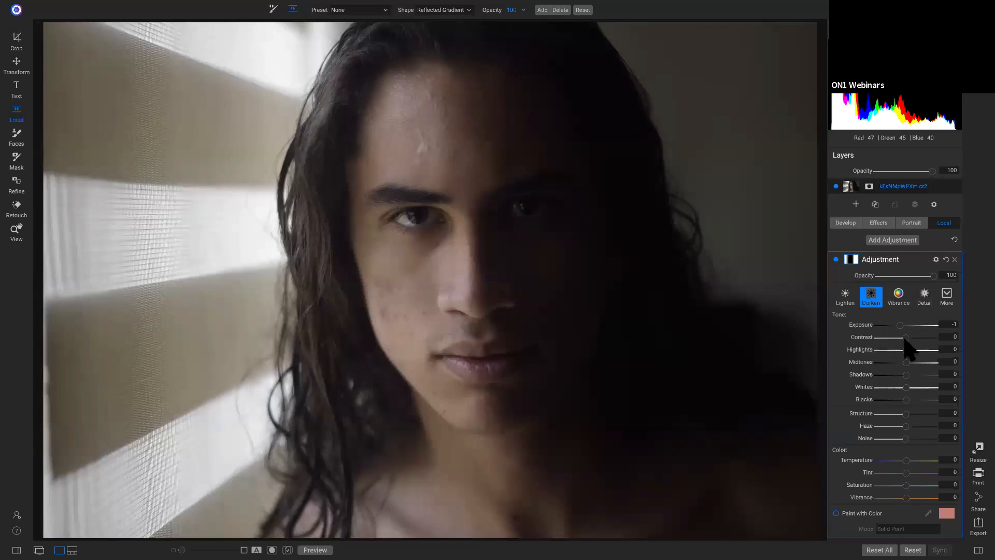
# Step: Set the Darken adjustment's Midtones to -60 and Shadows to -39, and compare the whole edit off and on
pyautogui.moveTo(907, 363); pyautogui.dragTo(895, 376)
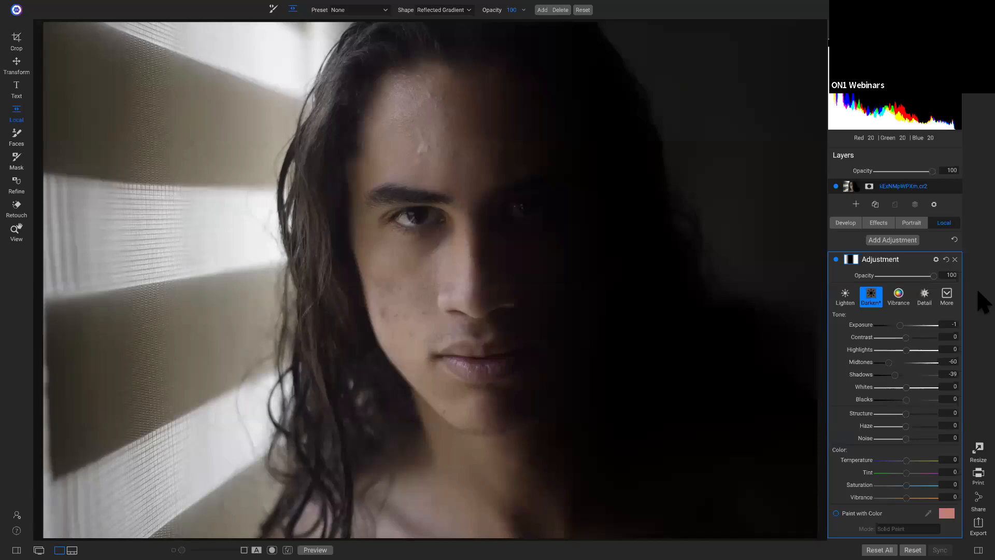
pyautogui.press('\\')
pyautogui.press('\\')
# Step: Add a Sunshine filter to the window portrait, and compare both the filter and the whole edit off and on
pyautogui.click(881, 223)
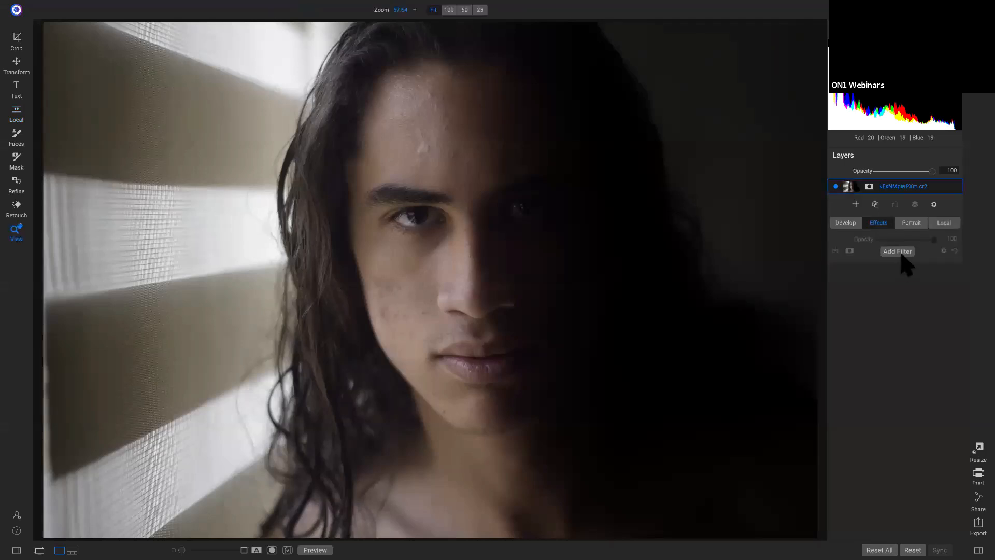
pyautogui.click(902, 253)
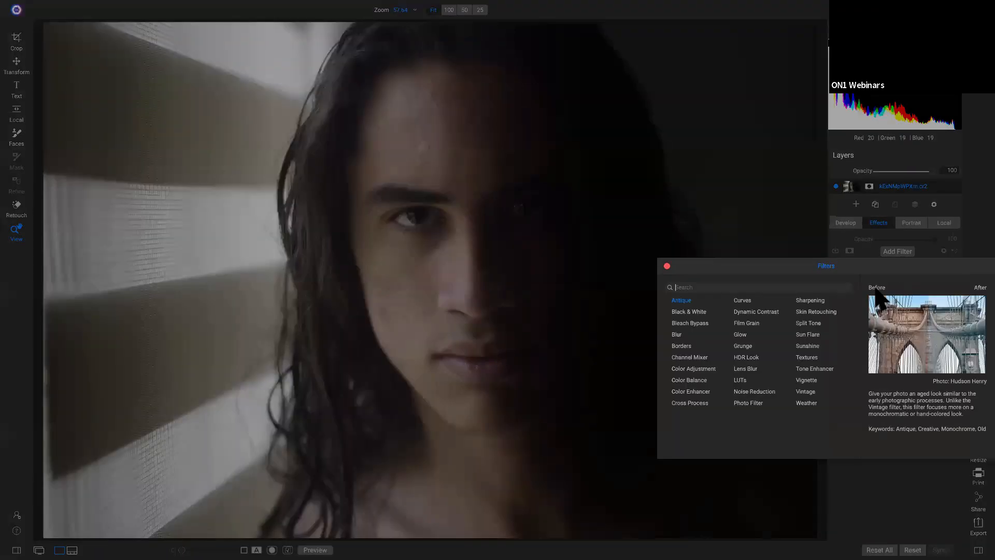
pyautogui.click(809, 348)
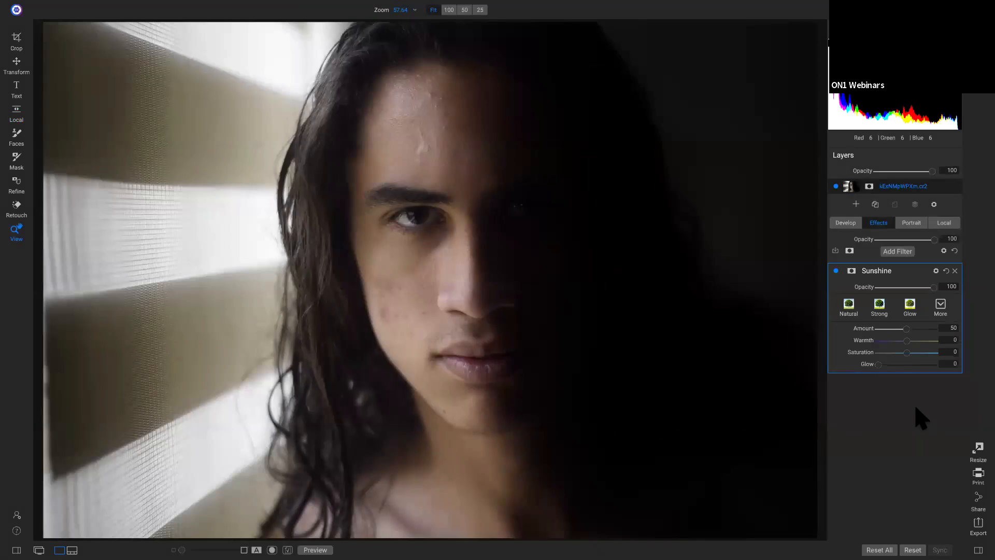
pyautogui.click(836, 270)
pyautogui.click(836, 271)
pyautogui.press('\\')
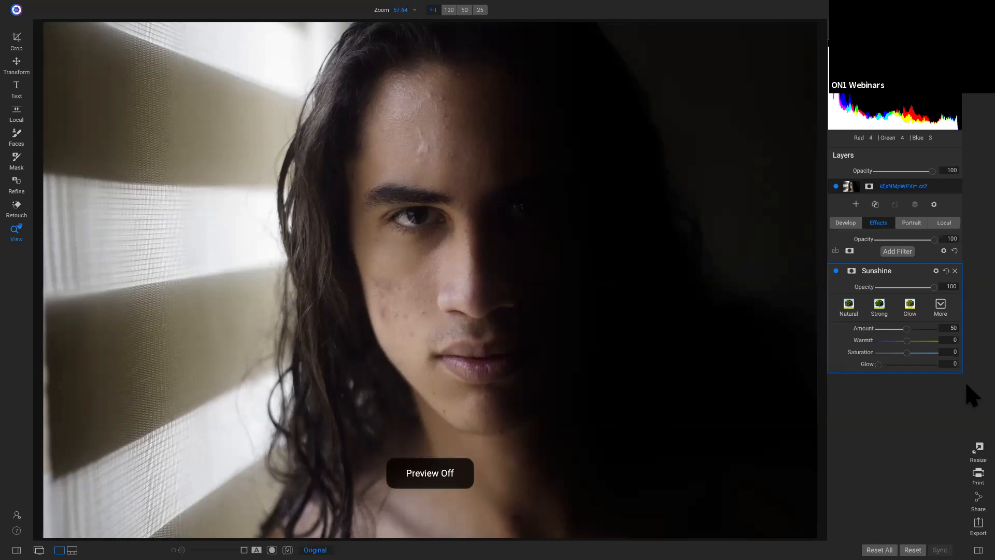
# Step: Add a LUTs filter to the window portrait and apply its Morning Person style
pyautogui.press('\\')
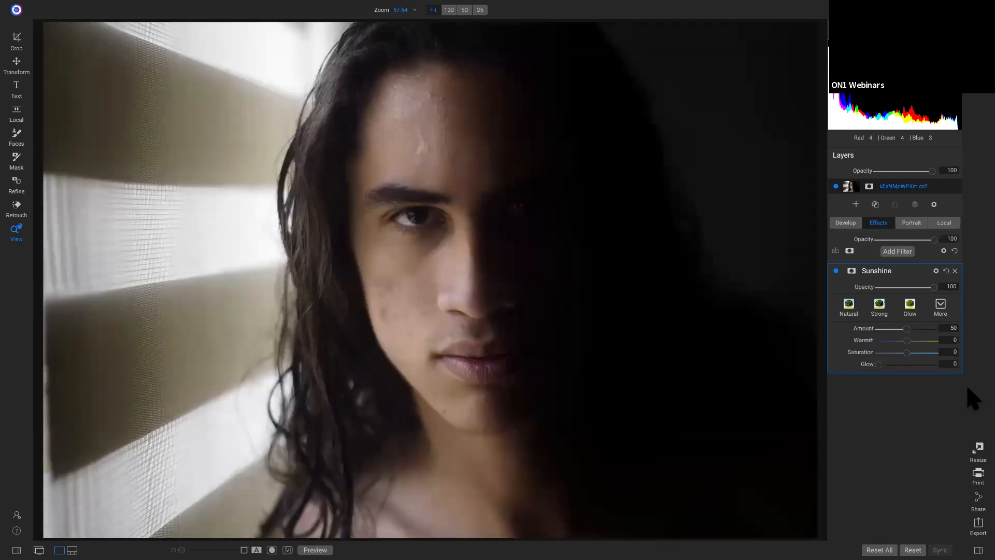
pyautogui.click(903, 253)
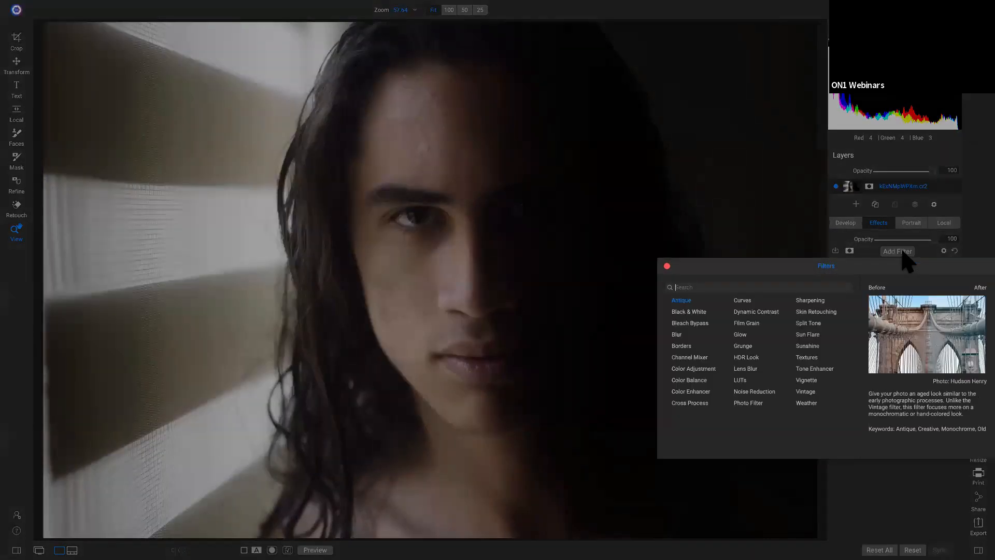
pyautogui.click(741, 381)
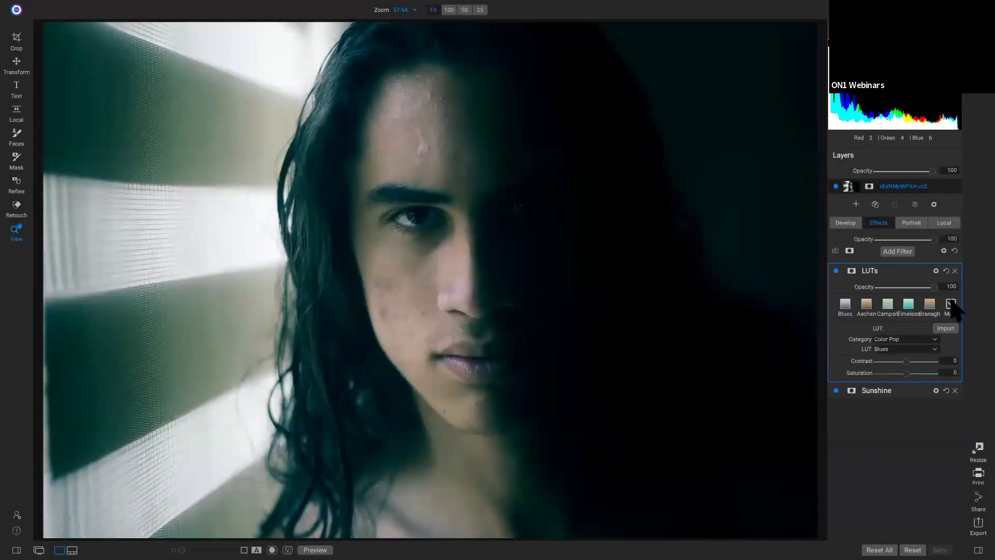
pyautogui.click(952, 307)
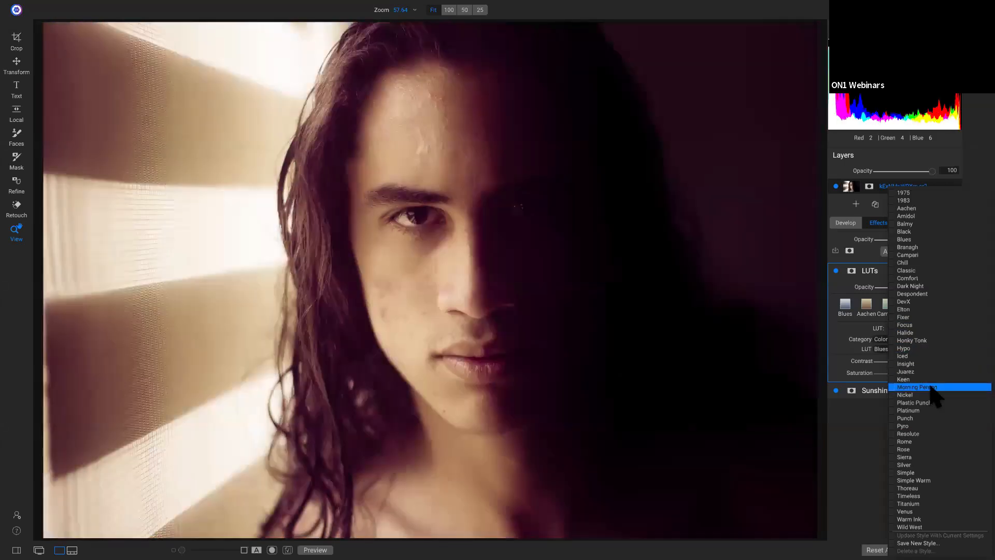
pyautogui.click(932, 388)
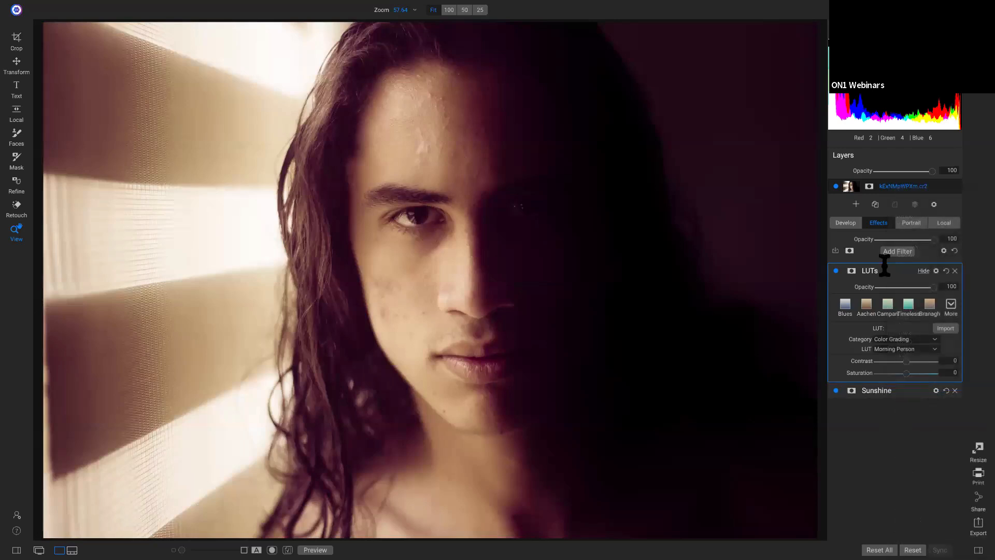
# Step: Examine the blending modes available for the LUTs filter, and compare the filter off and on
pyautogui.click(936, 271)
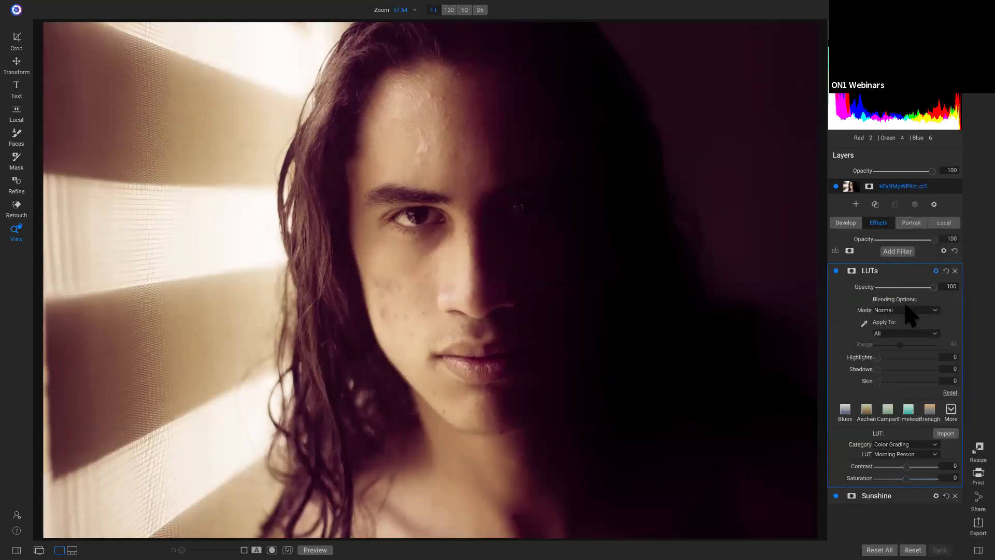
pyautogui.click(907, 310)
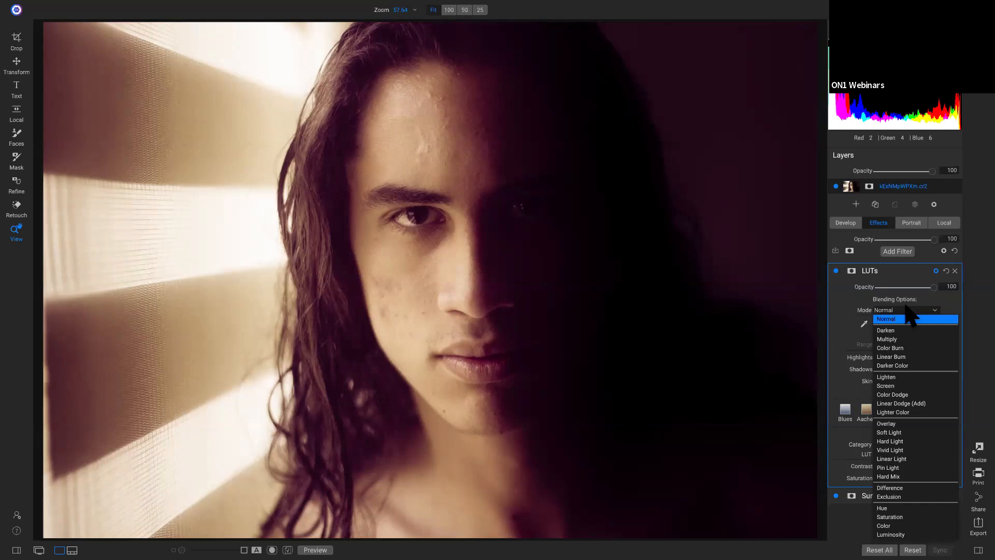
pyautogui.click(836, 271)
pyautogui.click(836, 271)
pyautogui.click(836, 271)
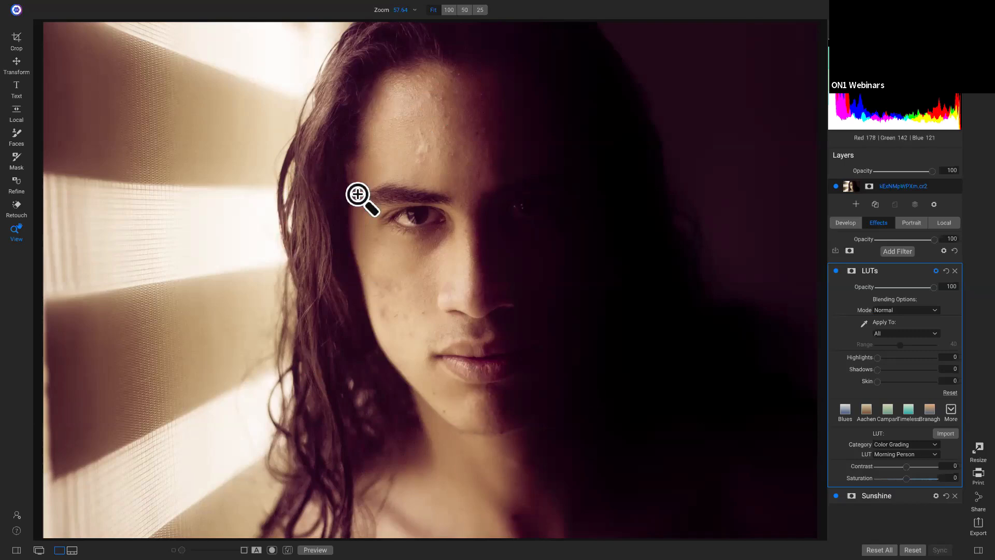
# Step: Set the LUTs filter's blending mode to Luminosity, and compare both the filter and the whole edit off and on
pyautogui.click(852, 271)
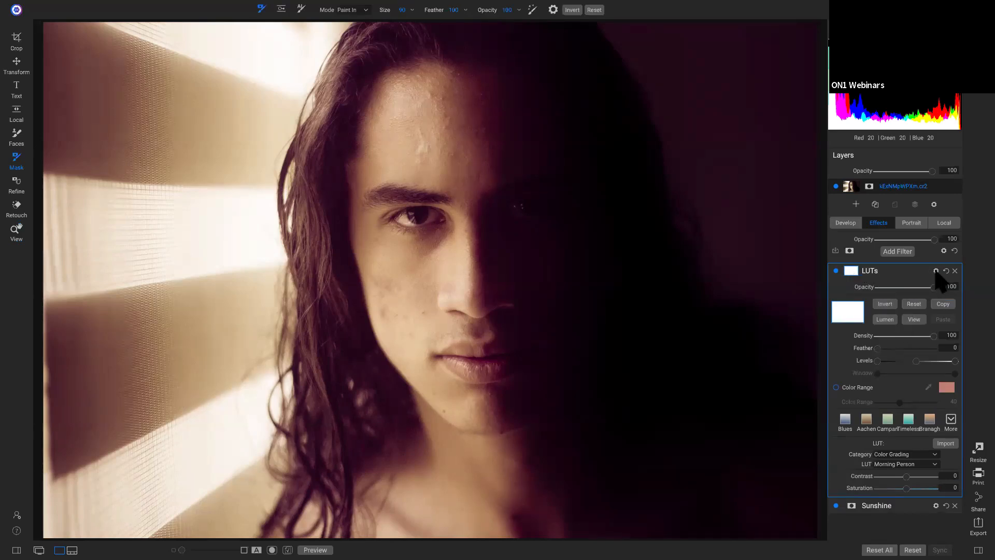
pyautogui.click(936, 271)
pyautogui.click(923, 310)
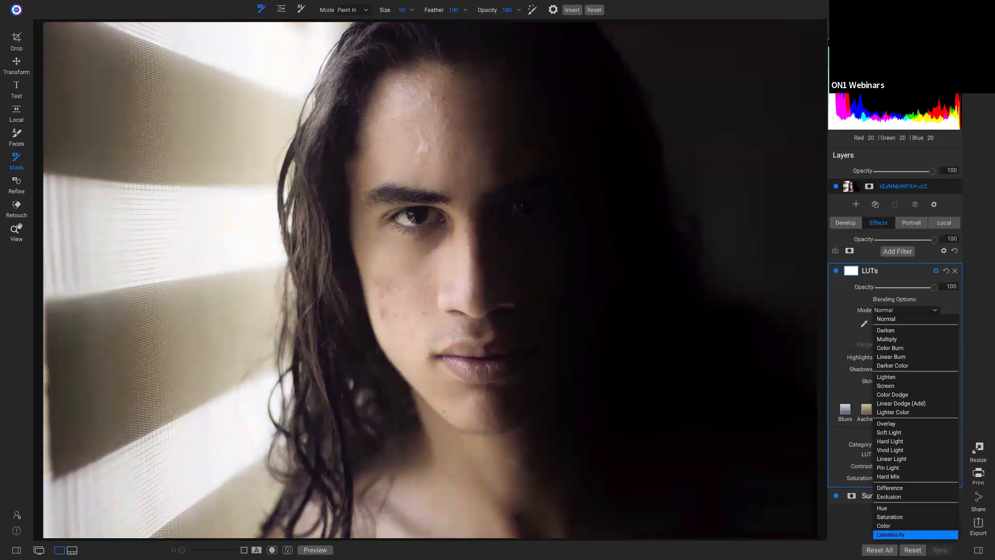
pyautogui.click(902, 535)
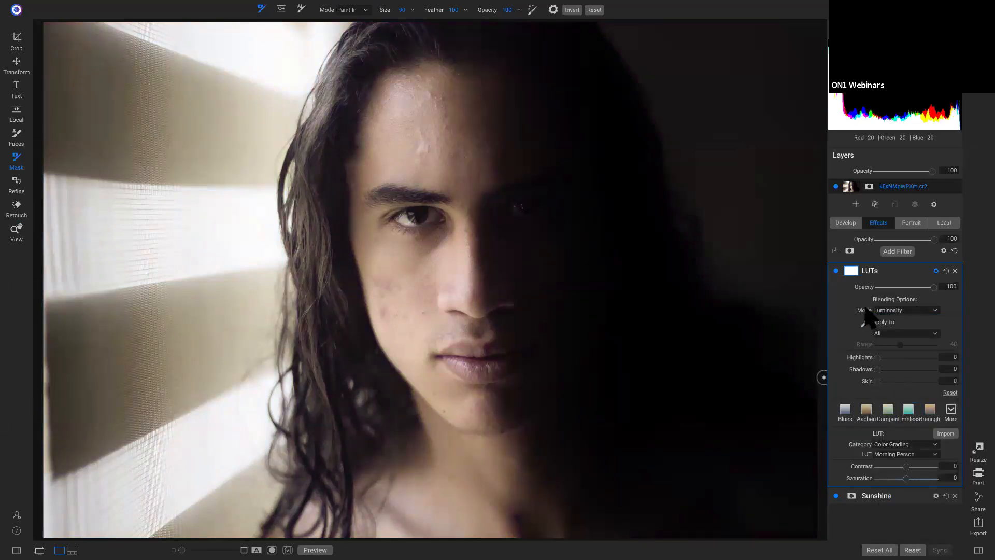
pyautogui.click(836, 271)
pyautogui.click(836, 271)
pyautogui.hotkey('ctrl', 'p')
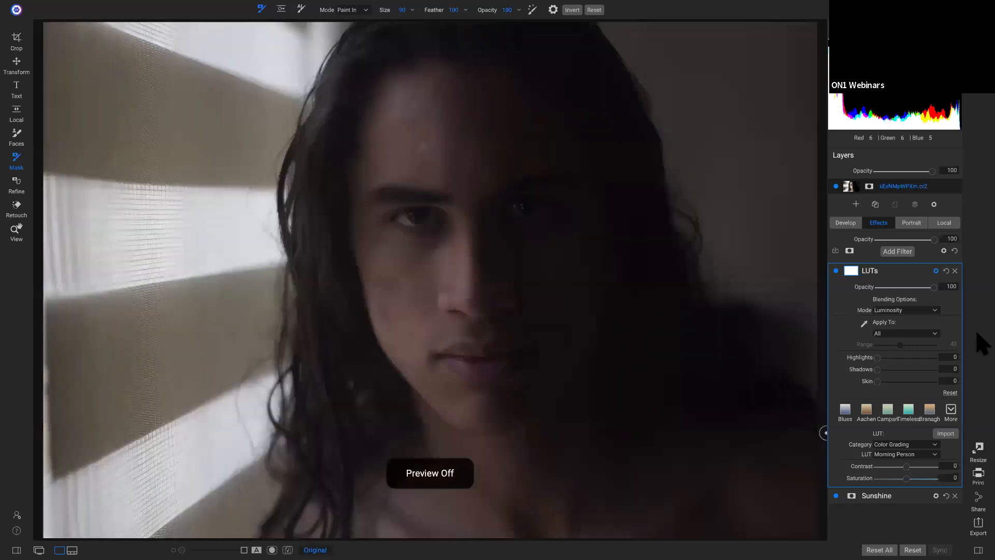
pyautogui.hotkey('ctrl', 'p')
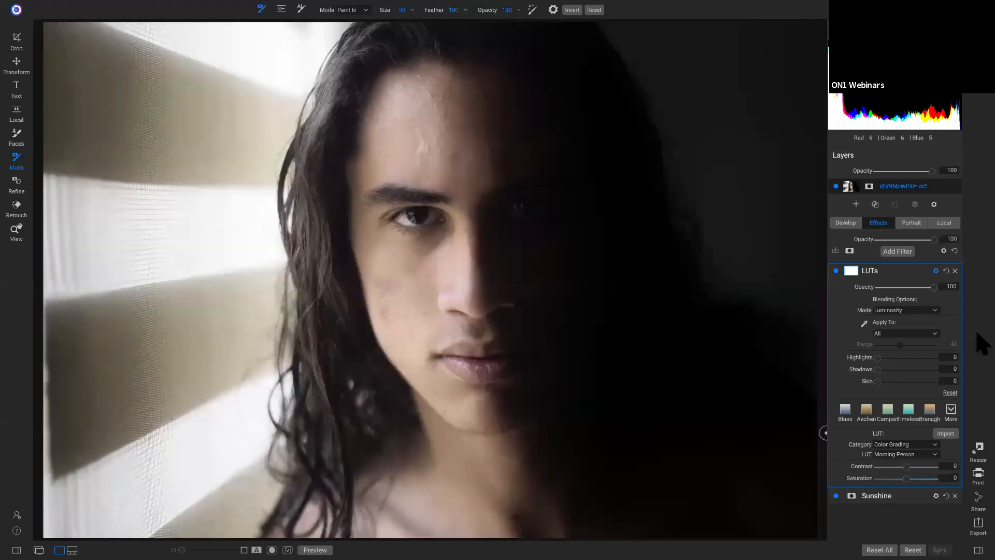